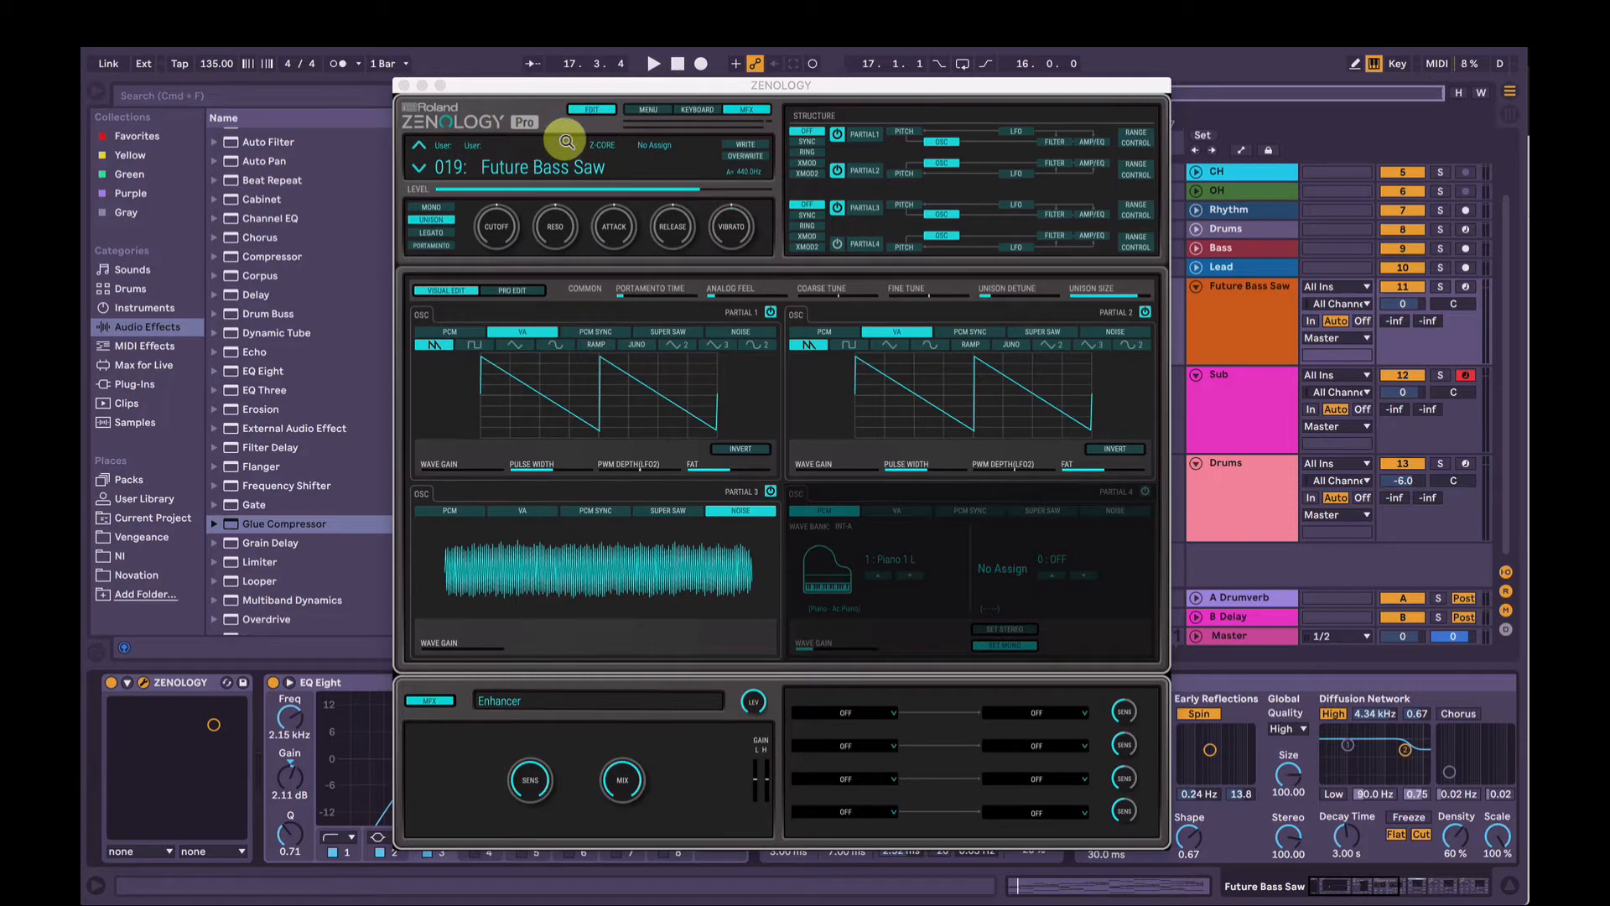
Step: Play the arrangement with the Future Bass Saw patch and lower the patch level during playback
{"action": "left_click", "coordinate": [653, 65]}
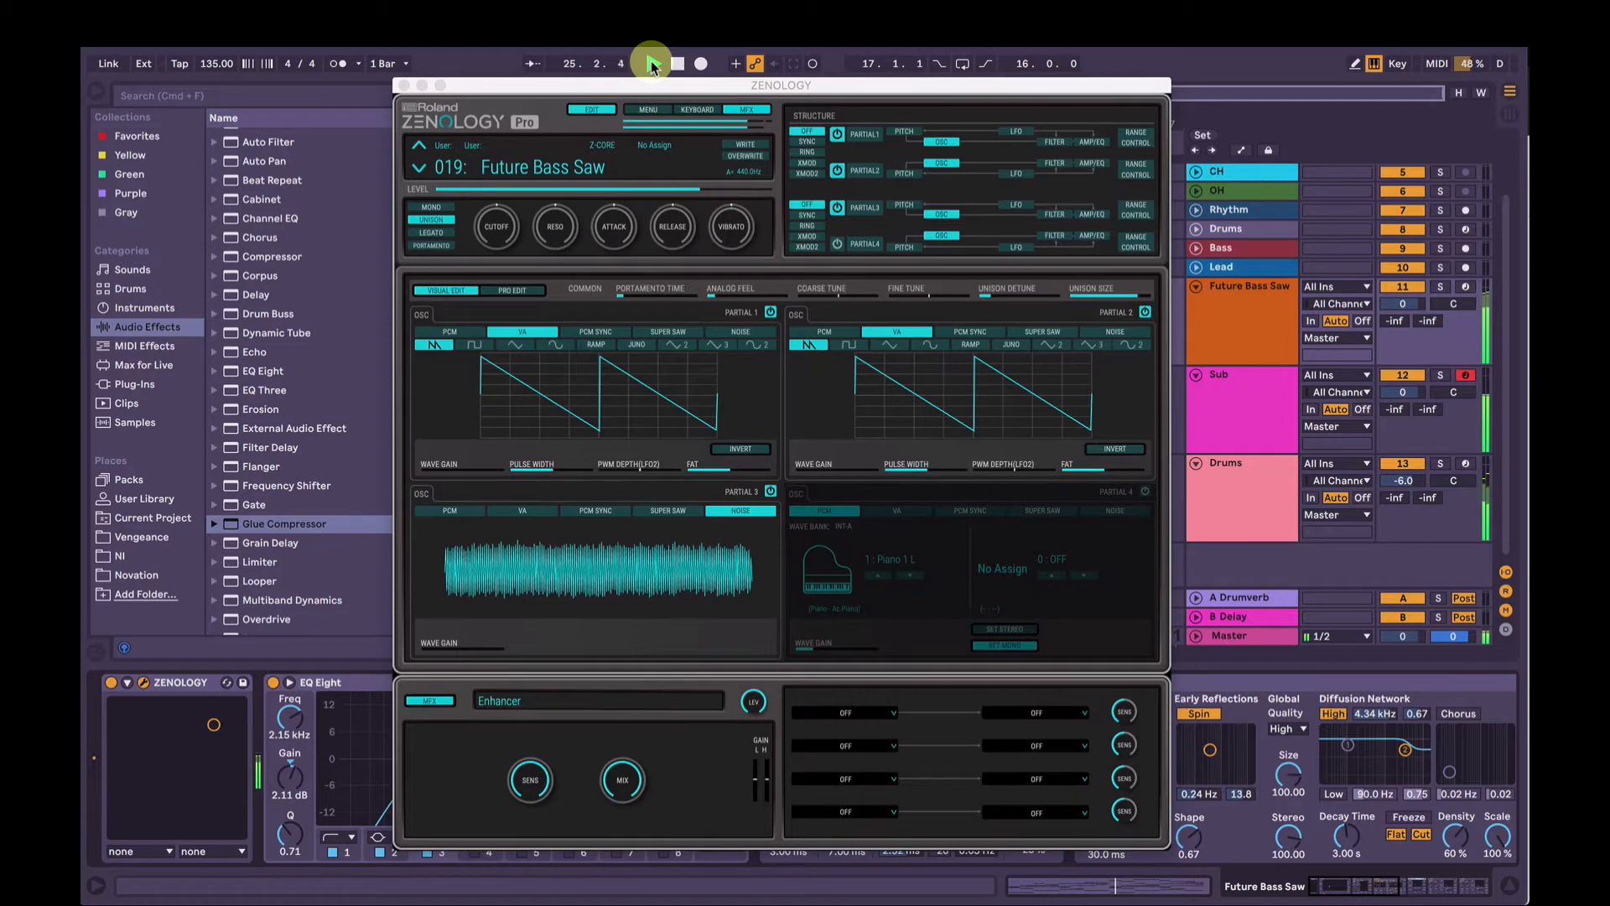
{"action": "left_click", "coordinate": [692, 193]}
{"action": "left_click_drag", "start_coordinate": [693, 193], "coordinate": [661, 197]}
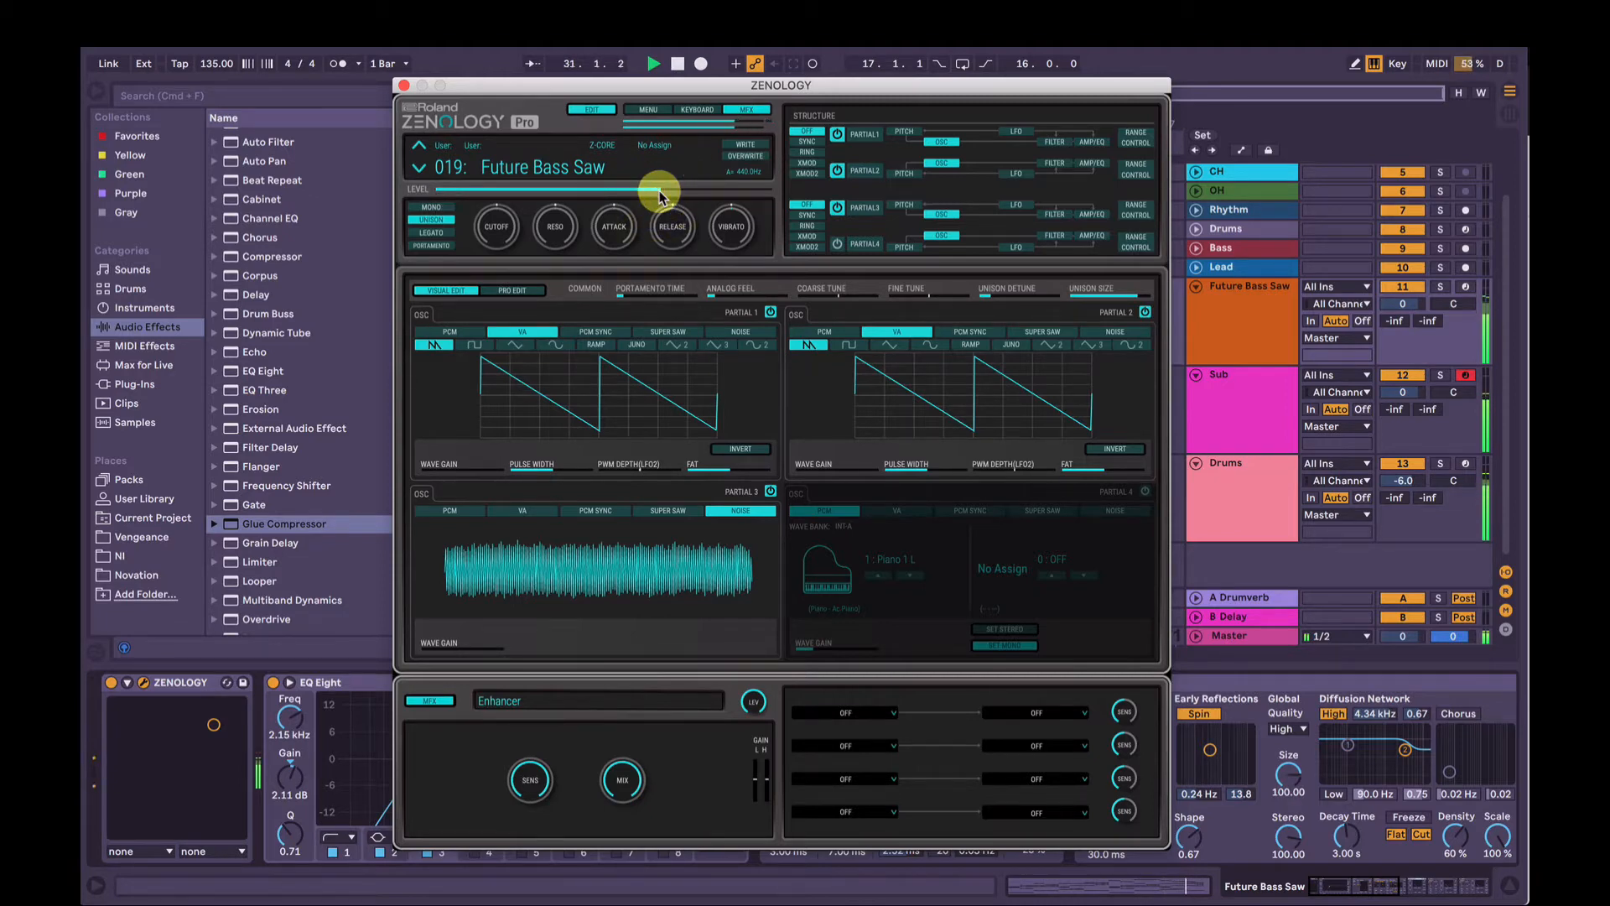
{"action": "left_click", "coordinate": [678, 65]}
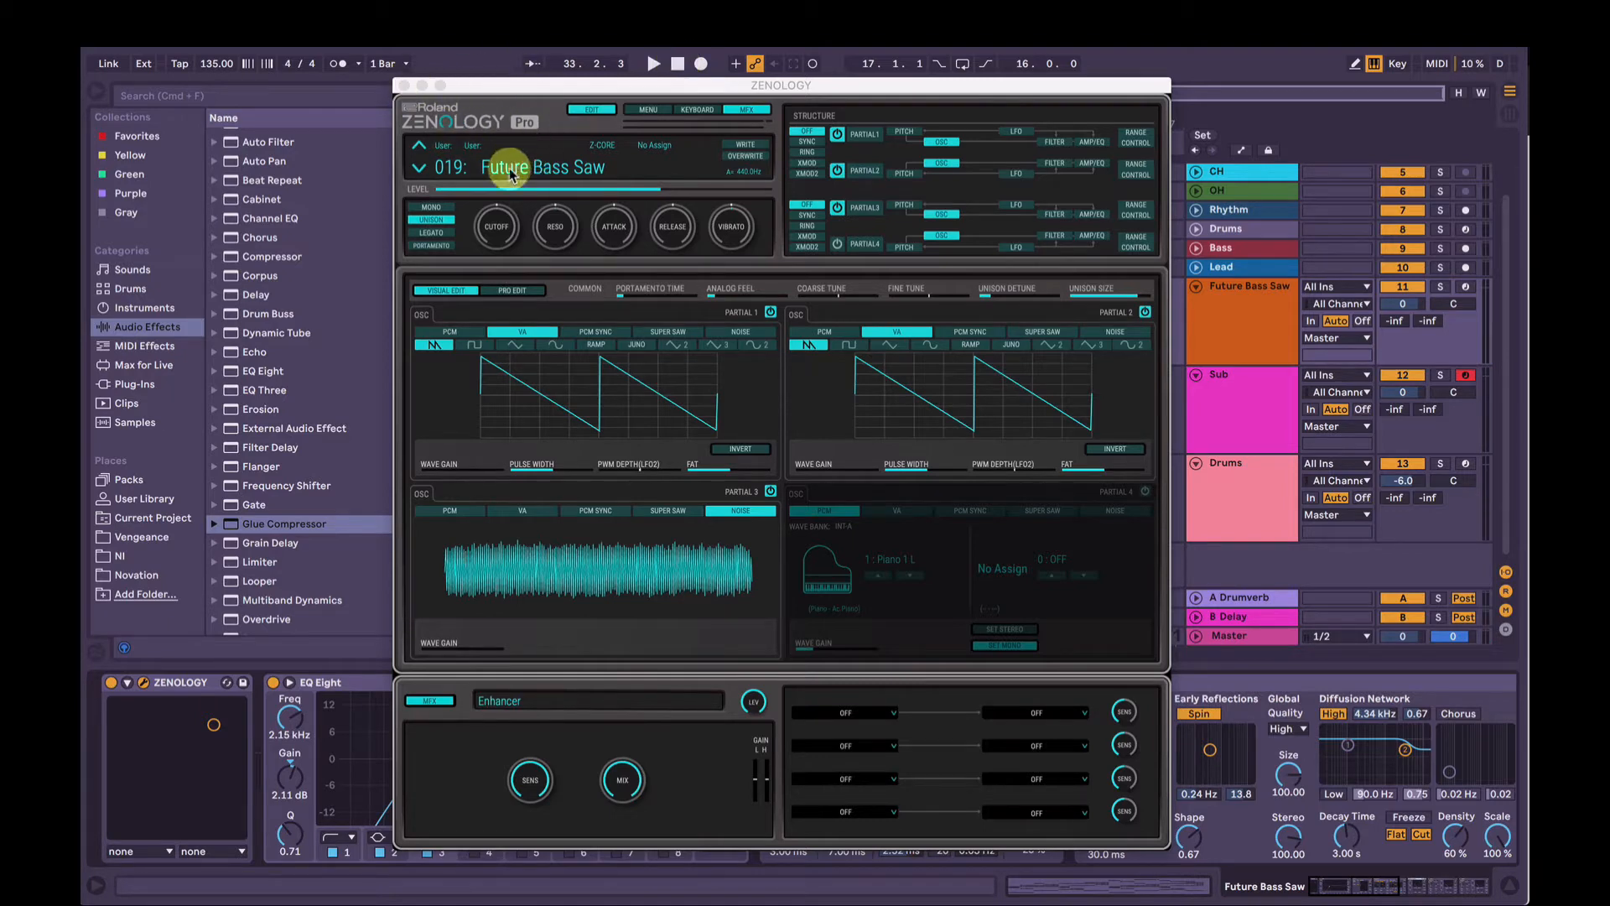
Step: Load user preset 0020: INITIAL TONE from the preset browser and close the browser
{"action": "left_click", "coordinate": [536, 167]}
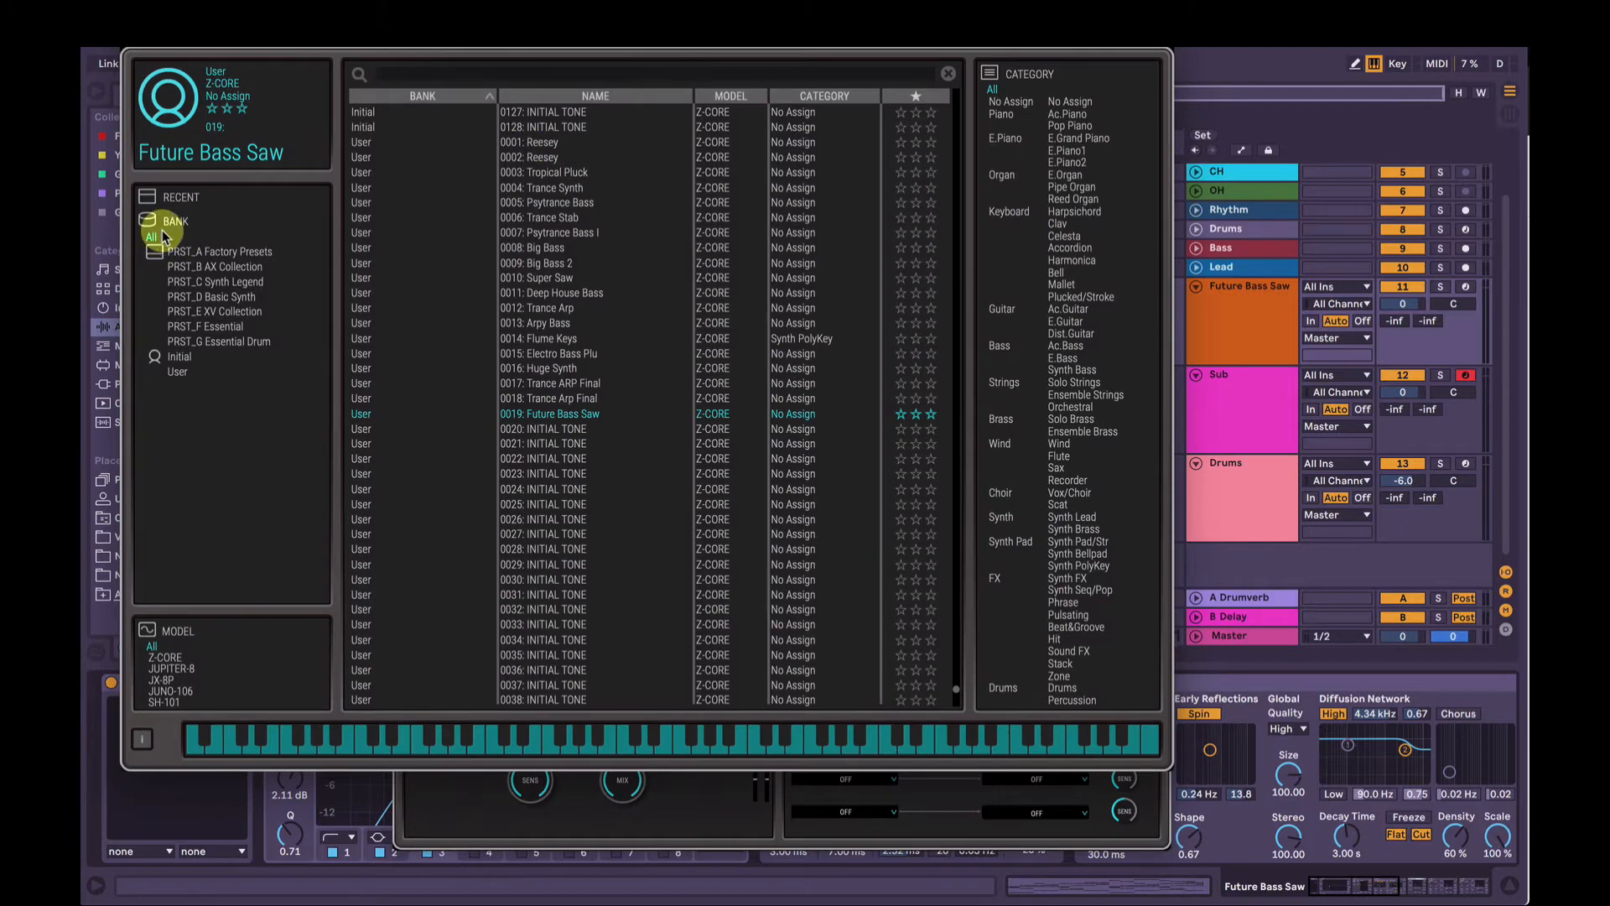
{"action": "left_click", "coordinate": [547, 427]}
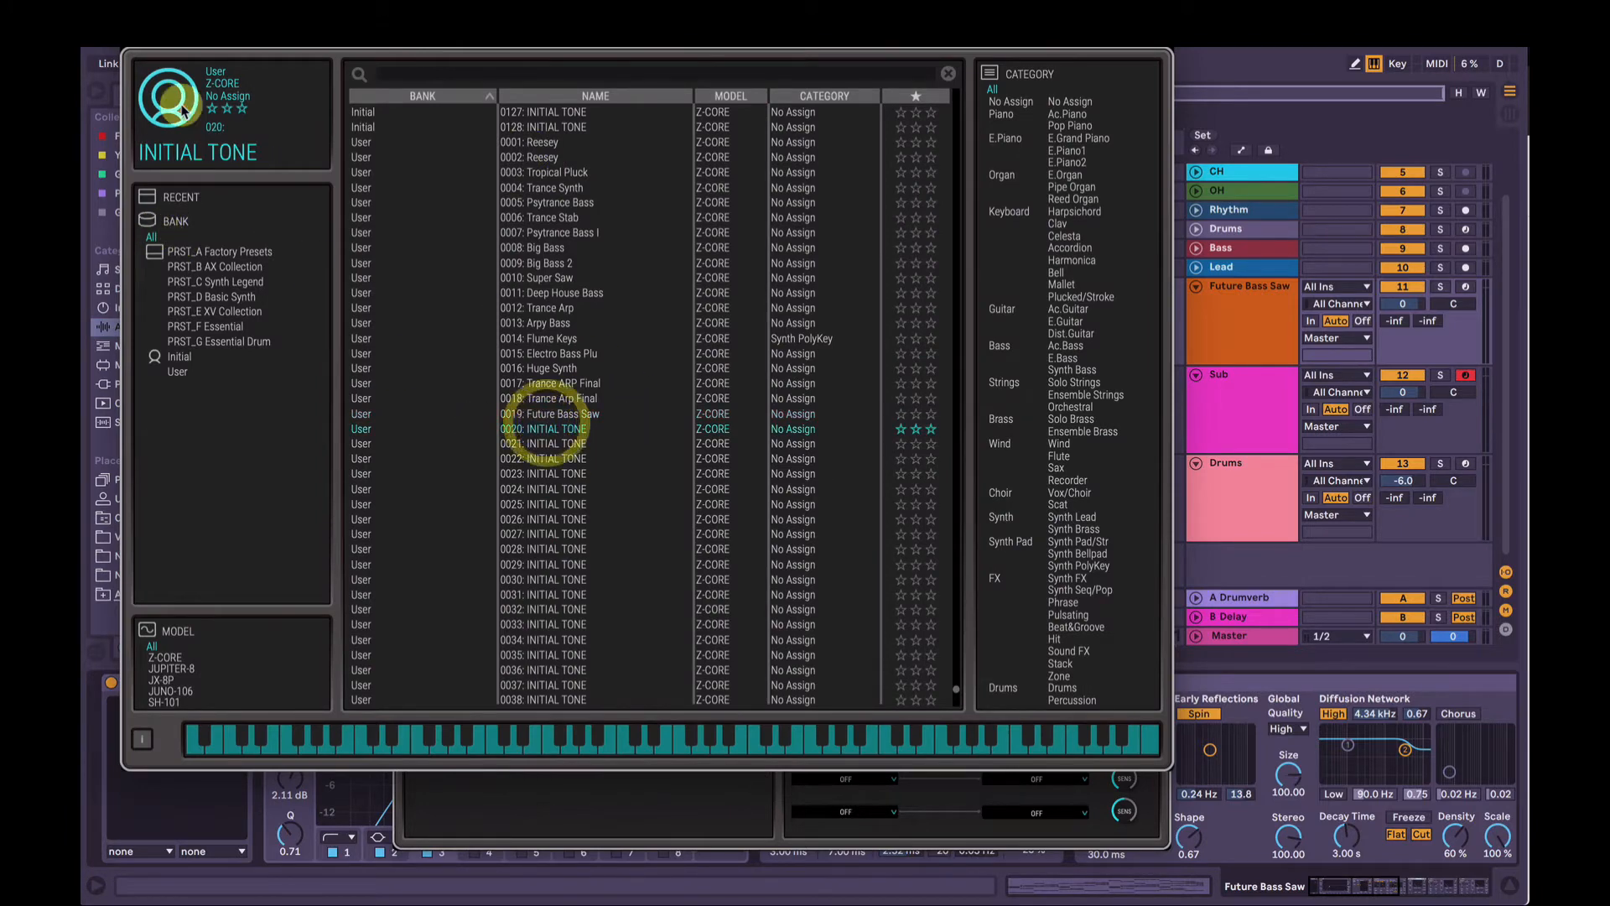
{"action": "left_click", "coordinate": [132, 33]}
{"action": "left_click", "coordinate": [362, 683]}
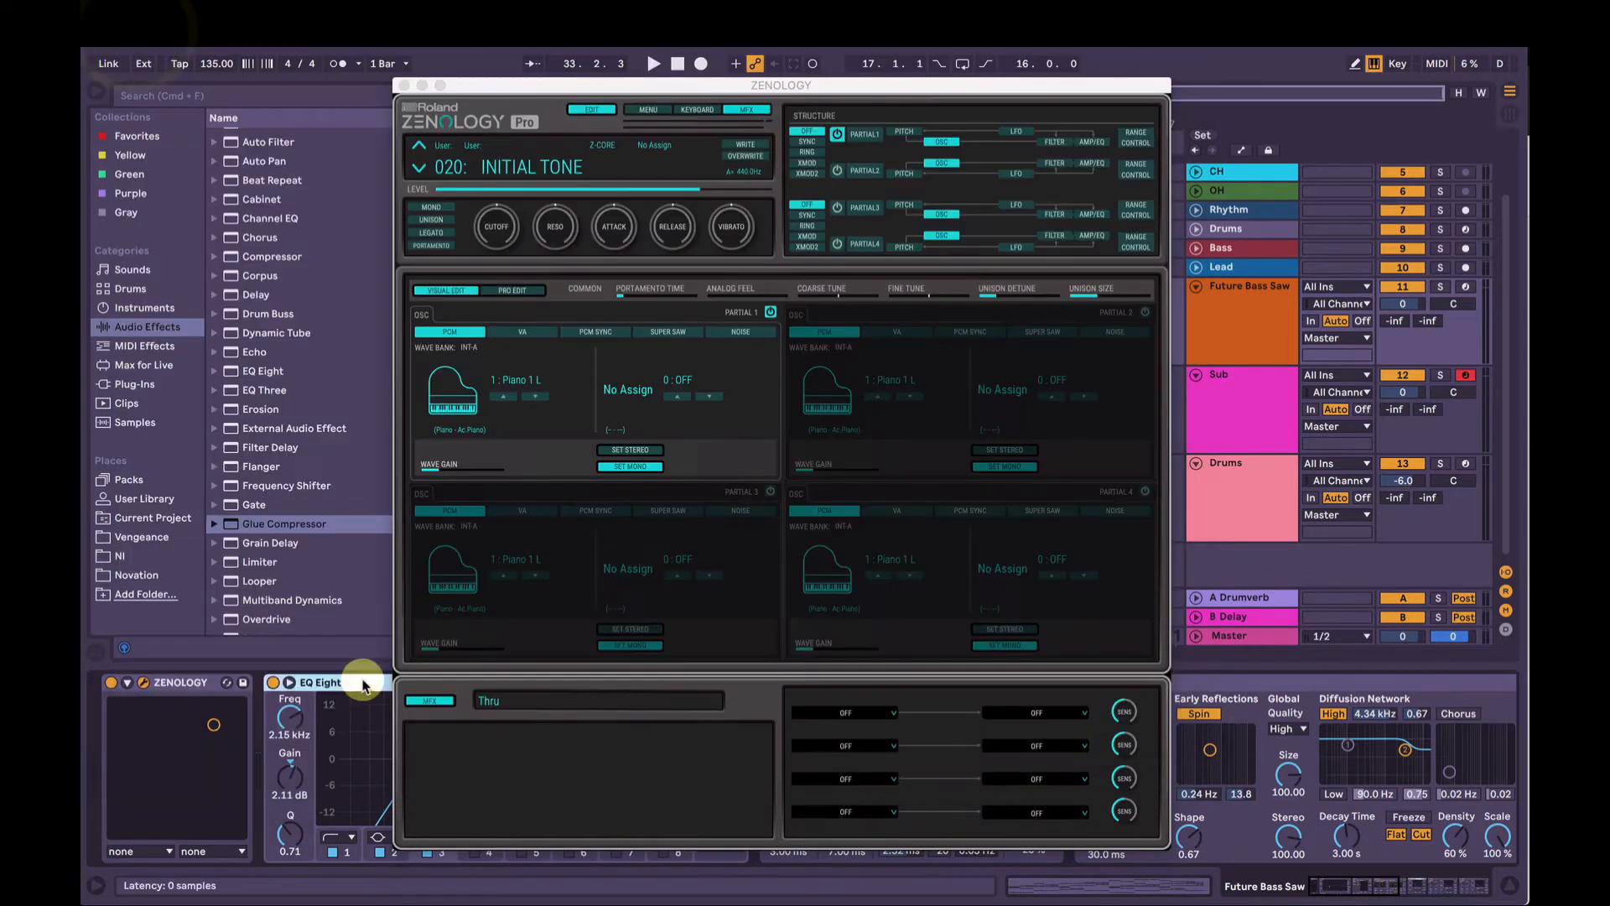
Step: Deactivate all effects after ZENOLOGY on the Future Bass Saw track, from EQ Eight through KICK SC, and reopen the synth window
{"action": "left_click", "coordinate": [403, 86]}
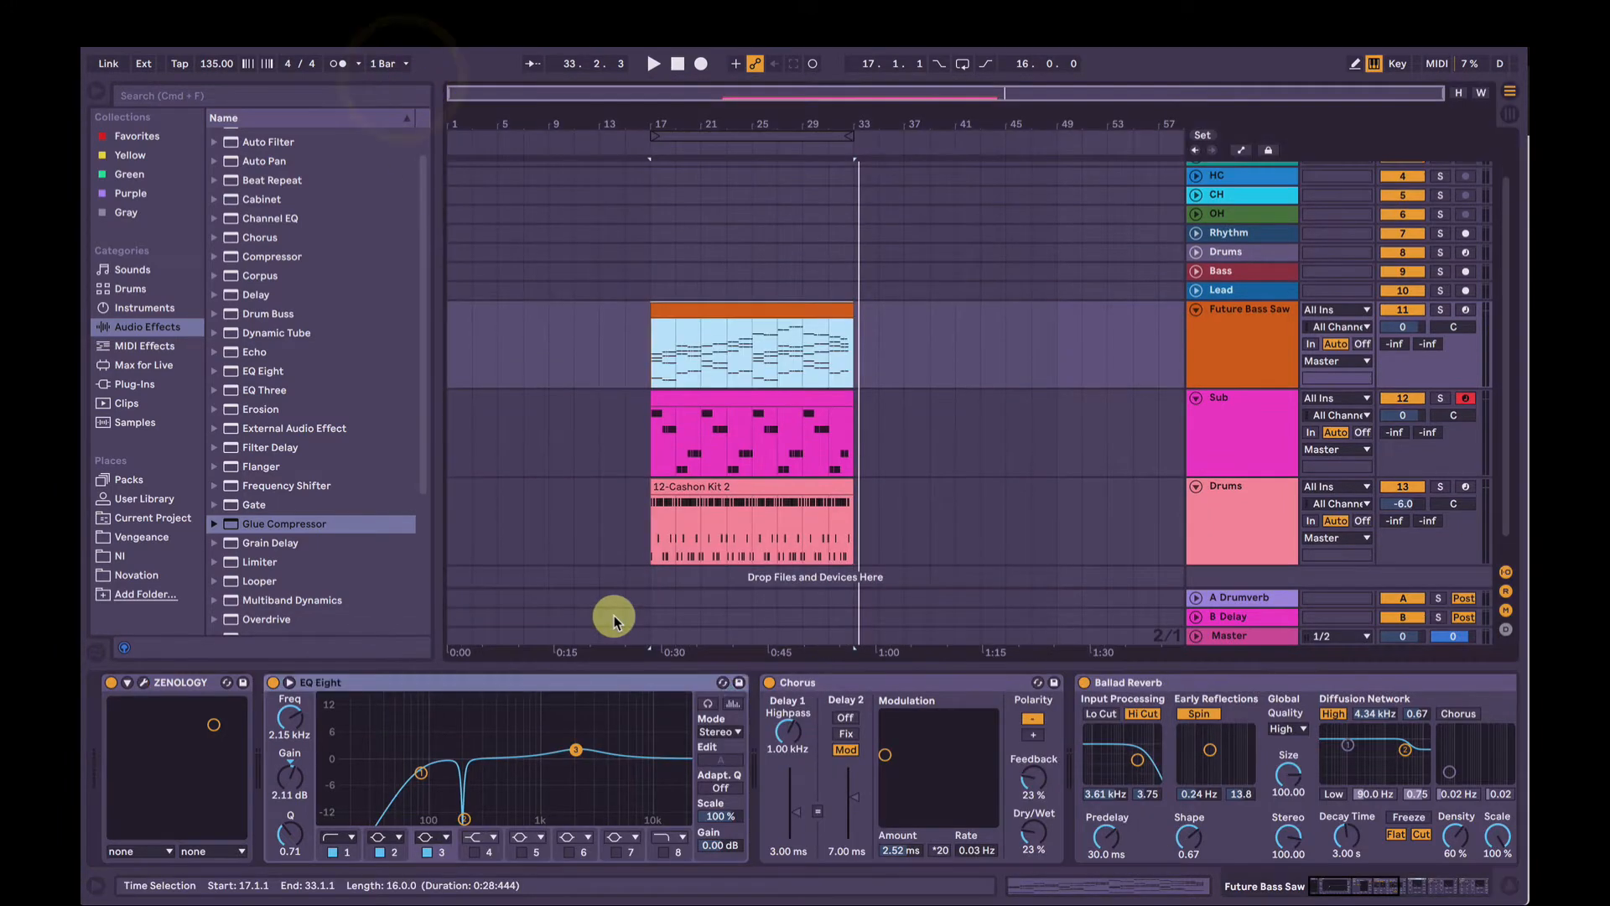
{"action": "left_click", "coordinate": [744, 700]}
{"action": "scroll", "coordinate": [744, 699], "scroll_direction": "right", "scroll_amount": 15}
{"action": "left_click", "coordinate": [1032, 686], "text": "shift"}
{"action": "key", "text": "0"}
{"action": "scroll", "coordinate": [1032, 688], "scroll_direction": "left", "scroll_amount": 8}
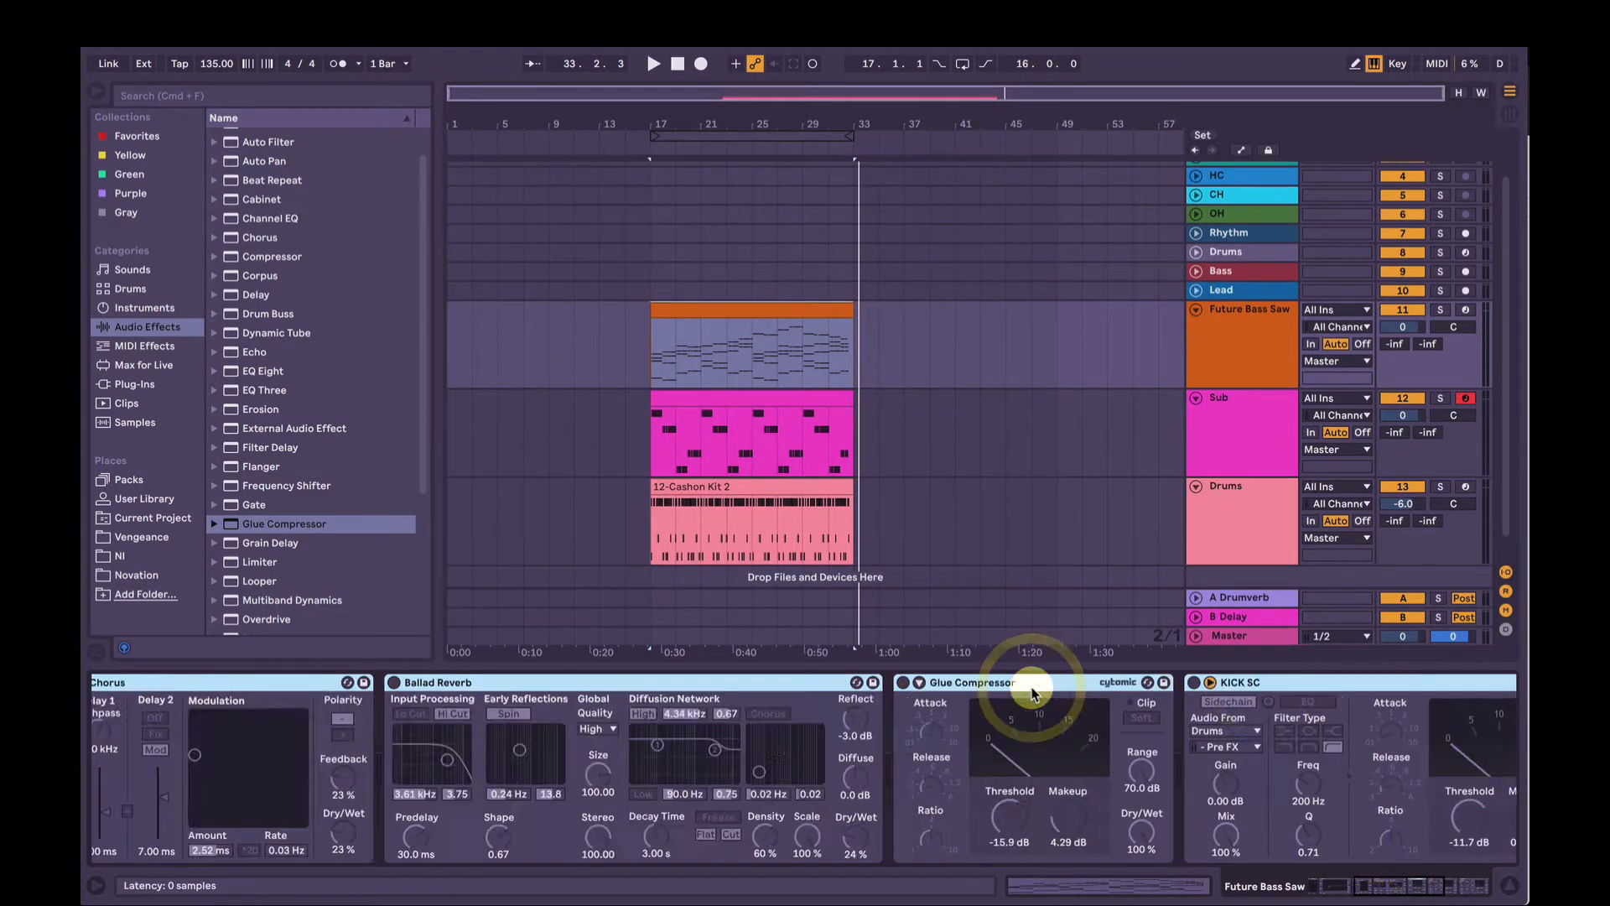
{"action": "scroll", "coordinate": [1032, 693], "scroll_direction": "left", "scroll_amount": 6}
{"action": "left_click", "coordinate": [147, 683]}
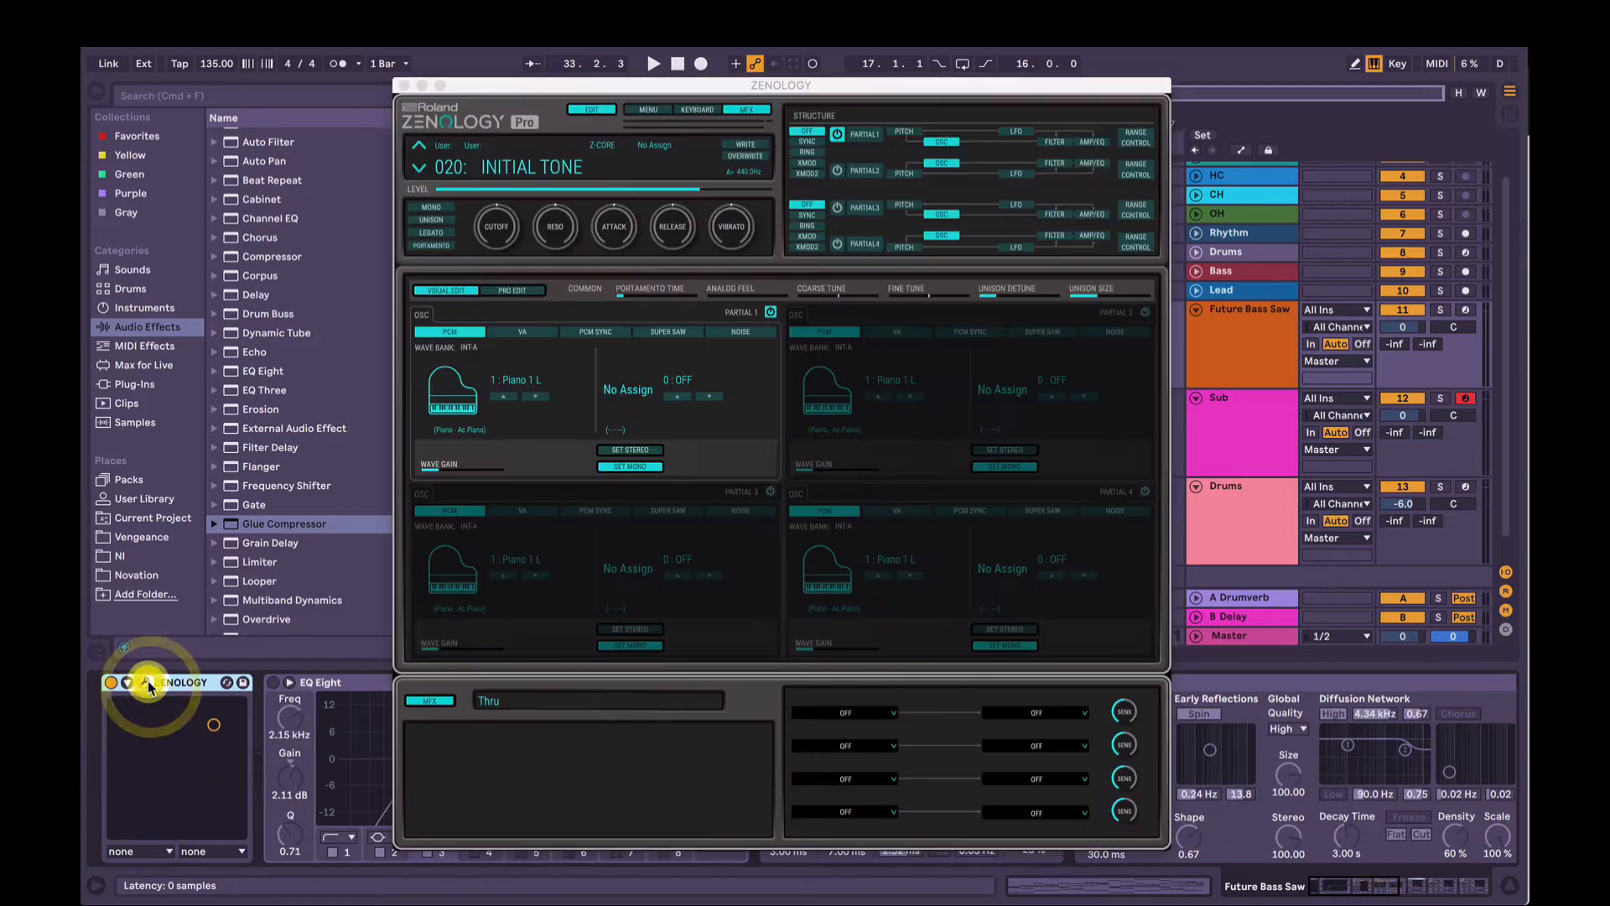
Step: Solo the Future Bass Saw track and set Partial 1's oscillator to a VA sawtooth, auditioning the sound
{"action": "left_click", "coordinate": [1440, 310]}
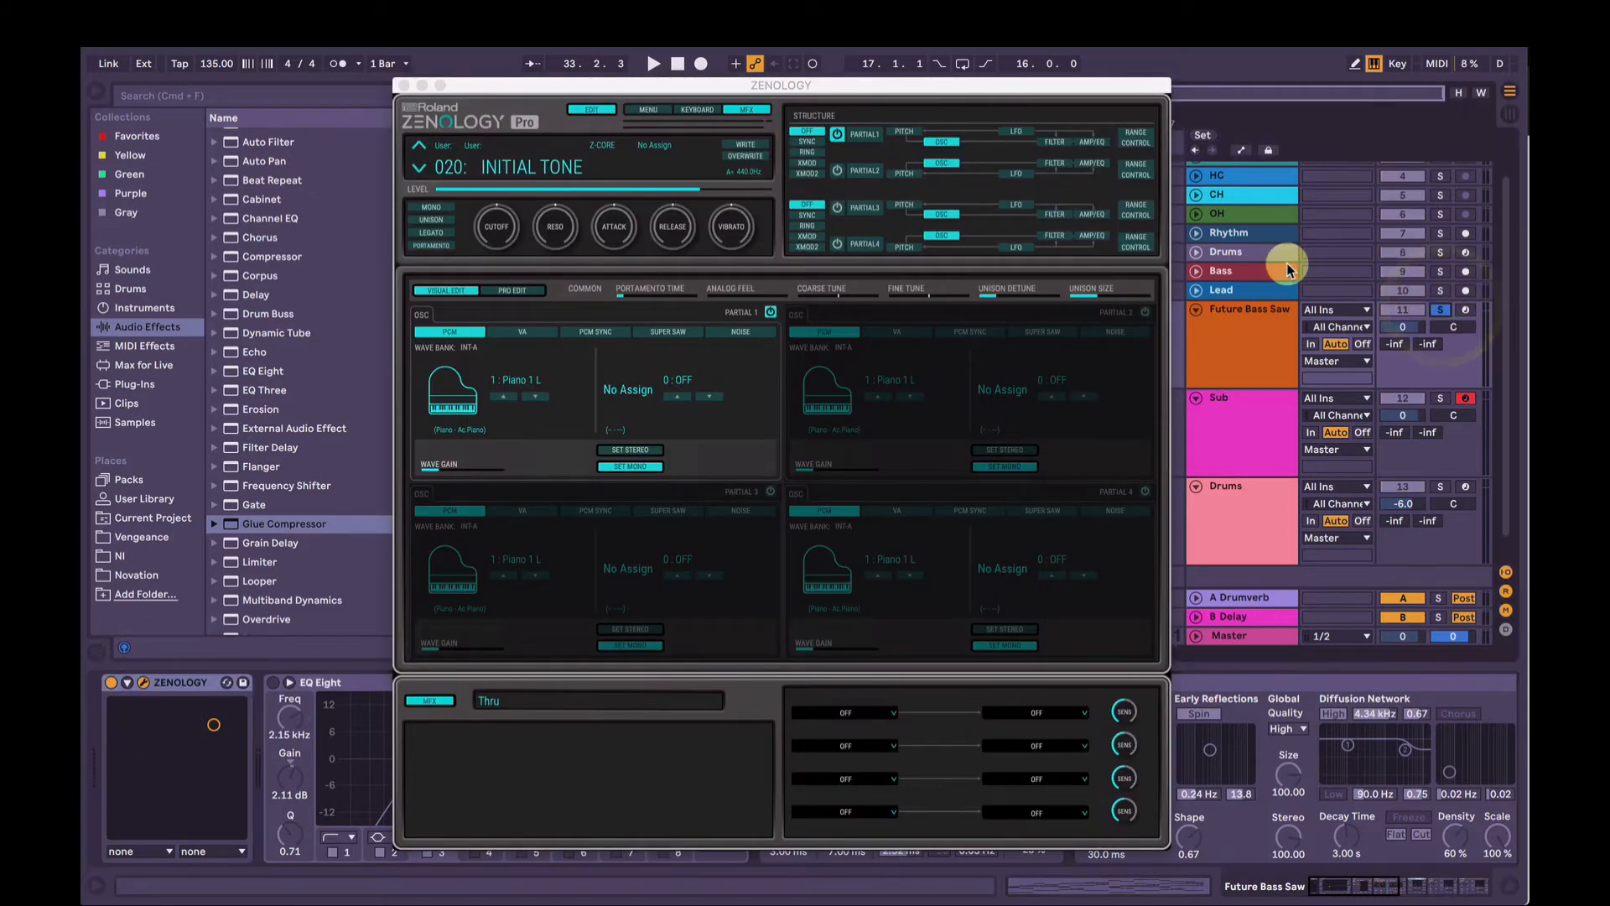
{"action": "key", "text": "space"}
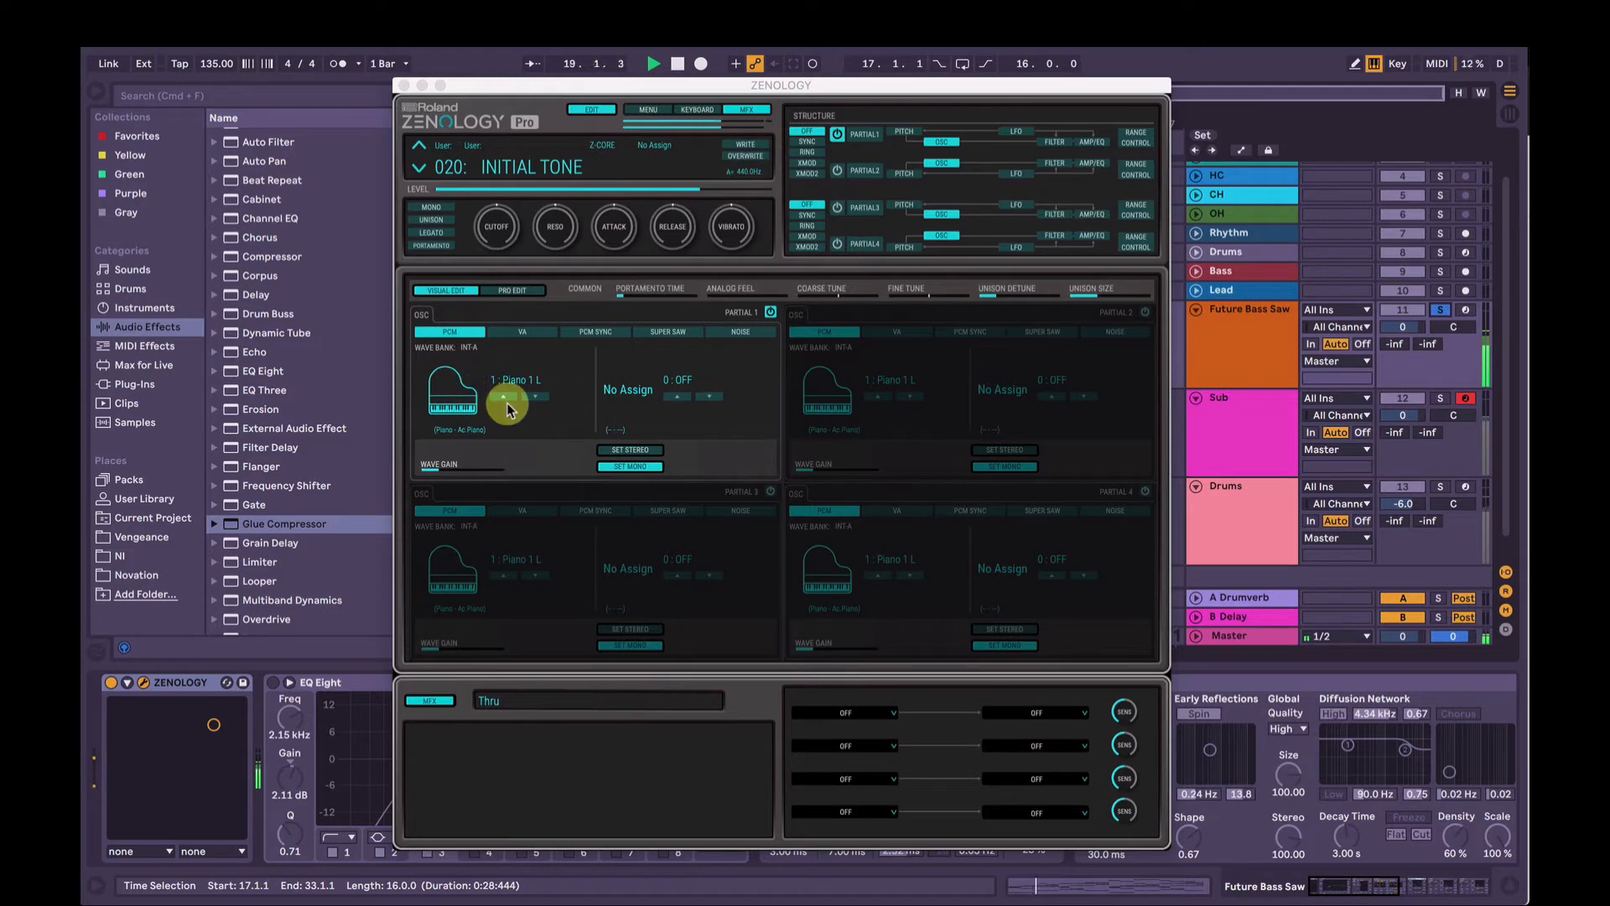
{"action": "left_click", "coordinate": [524, 333]}
{"action": "left_click", "coordinate": [434, 344]}
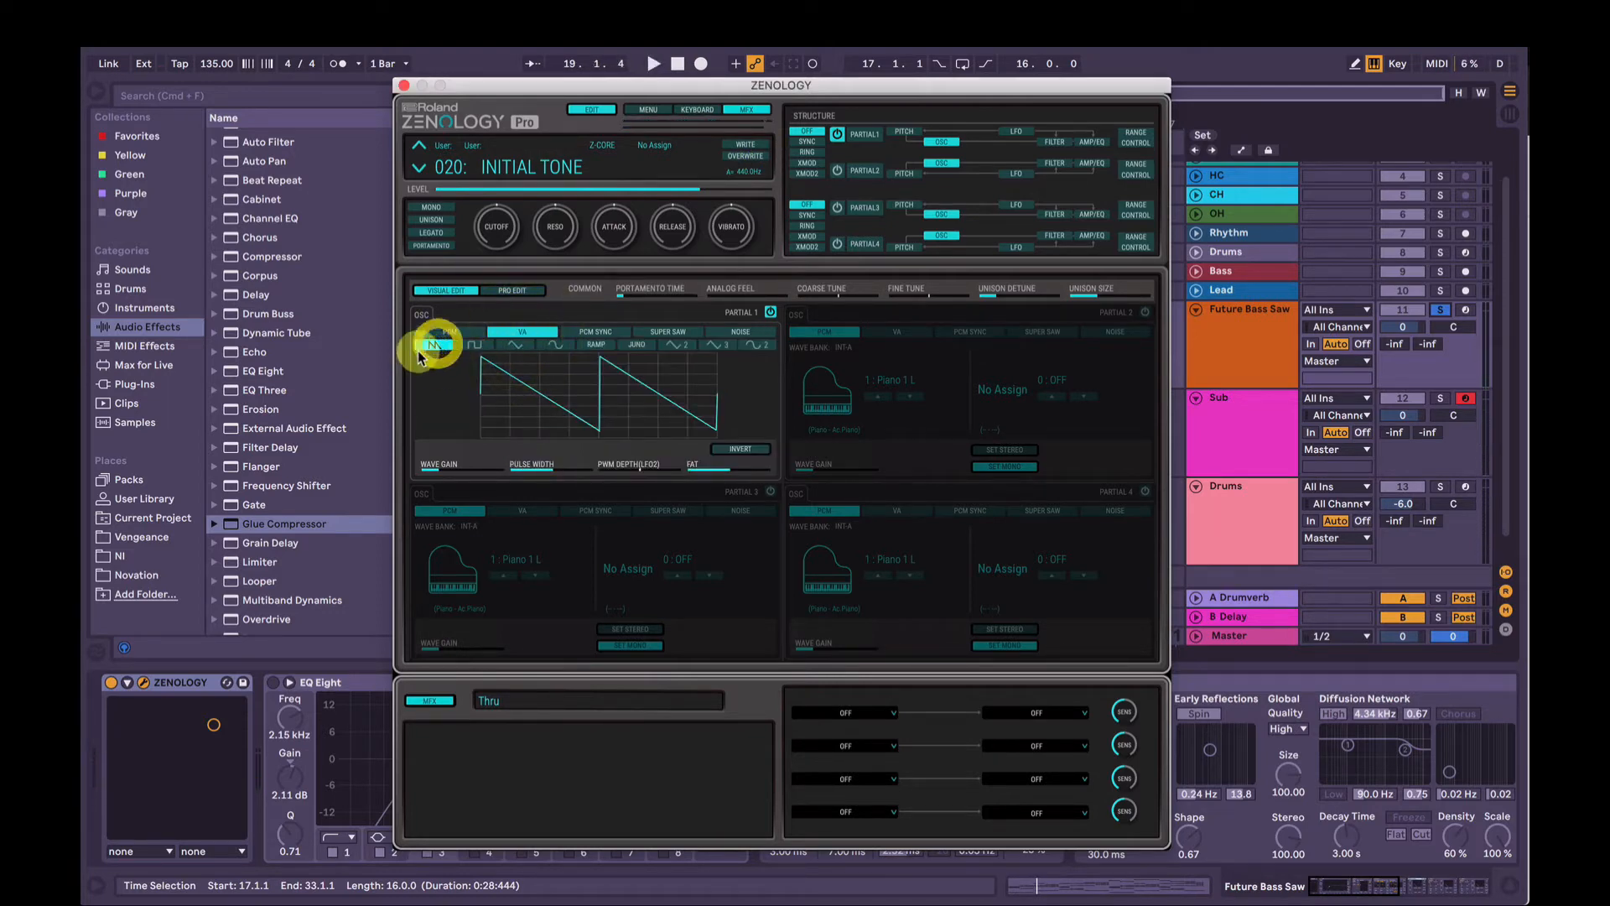
{"action": "key", "text": "space"}
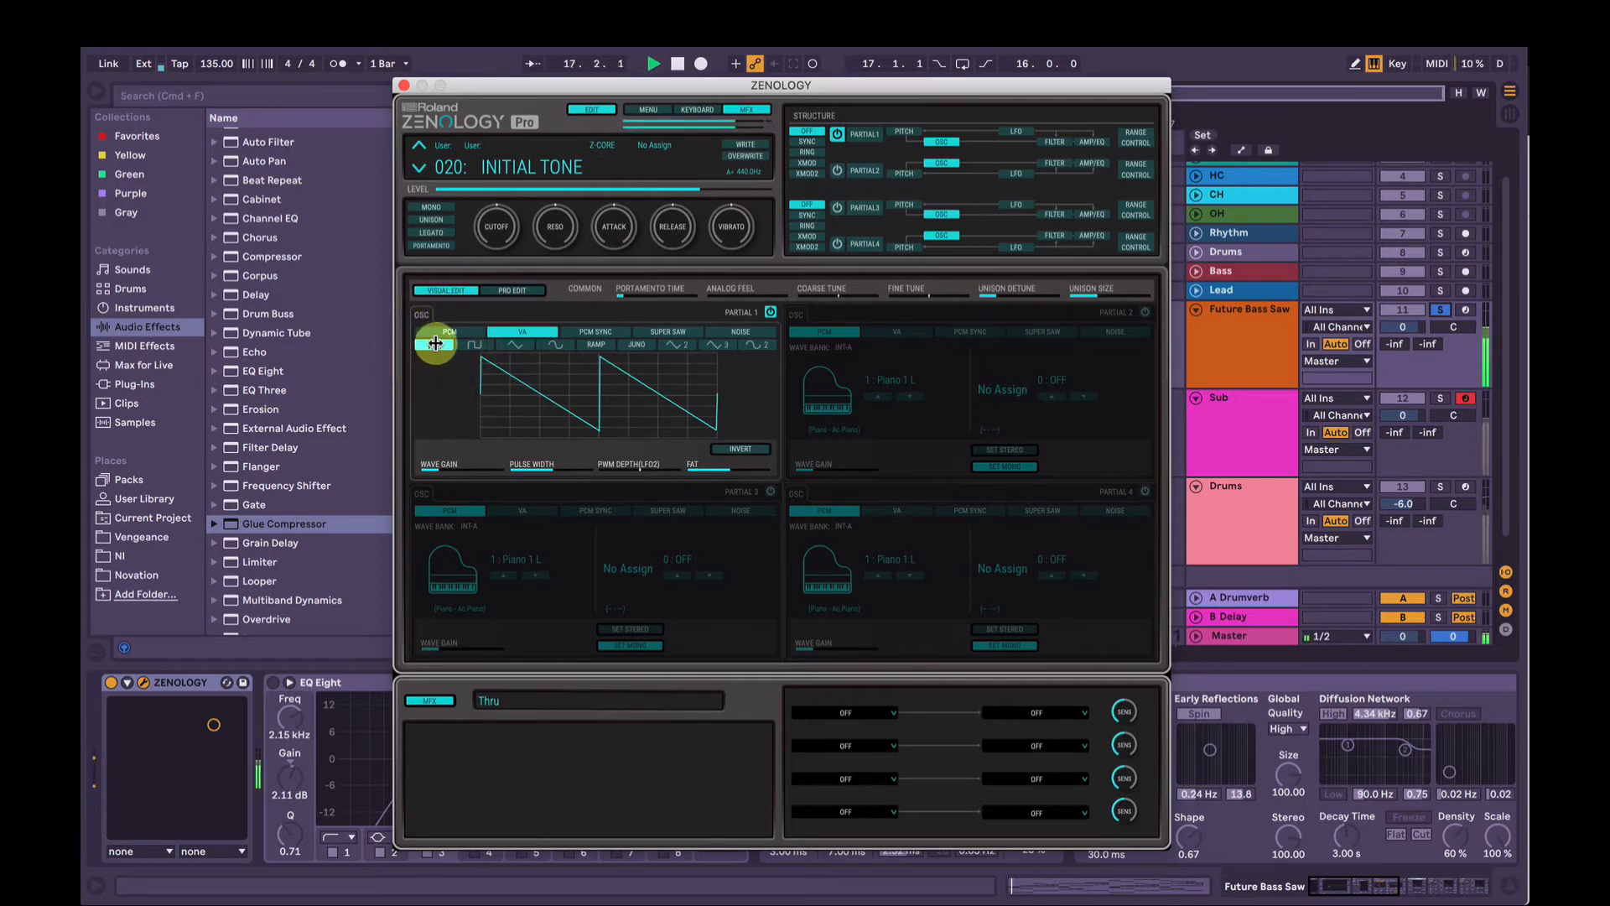
Step: Switch on Partial 2 and set its oscillator to a VA sawtooth
{"action": "left_click", "coordinate": [837, 170]}
{"action": "left_click", "coordinate": [925, 175]}
{"action": "left_click", "coordinate": [936, 163]}
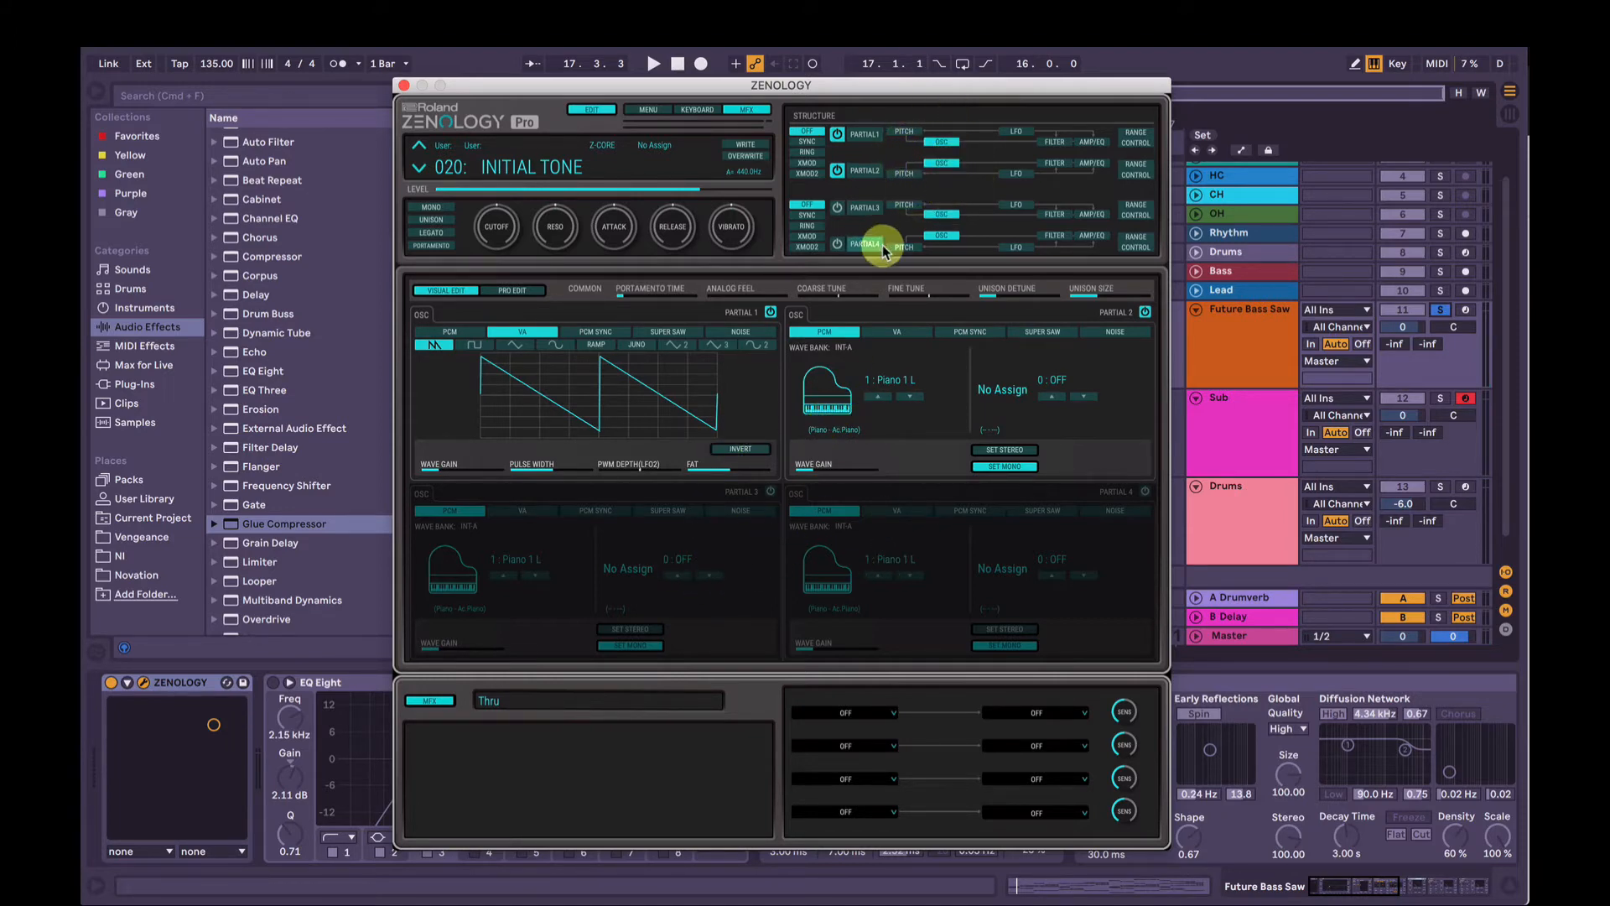
{"action": "left_click", "coordinate": [899, 333]}
{"action": "left_click", "coordinate": [812, 347]}
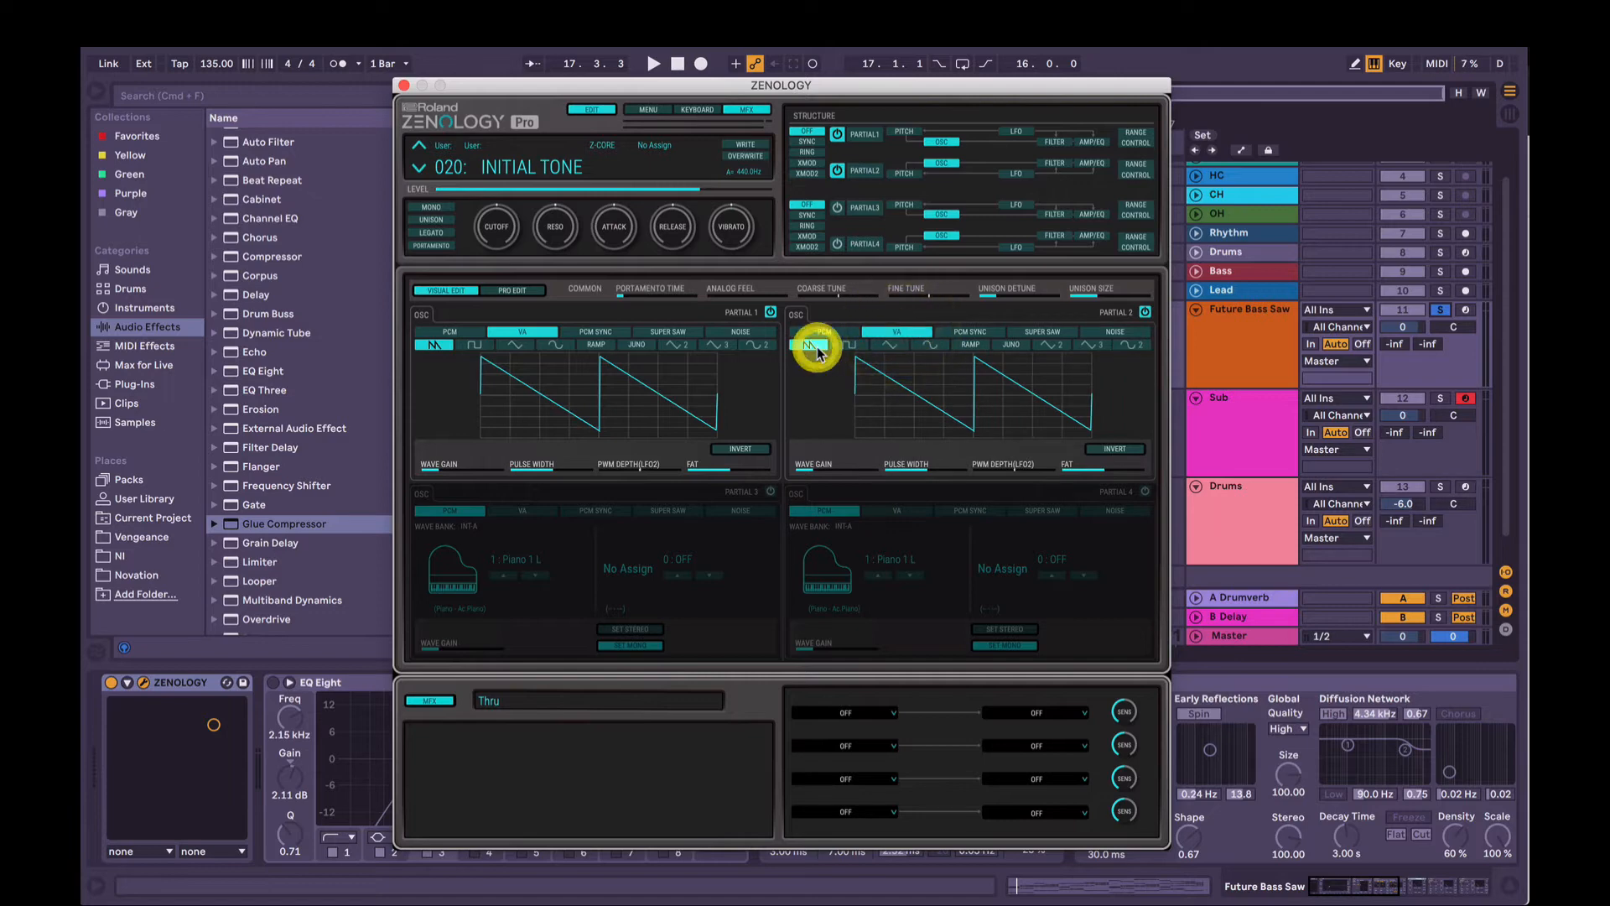
Step: Switch on Partial 3, set its oscillator to Noise, and audition the layered sound
{"action": "left_click", "coordinate": [837, 207]}
{"action": "left_click", "coordinate": [740, 510]}
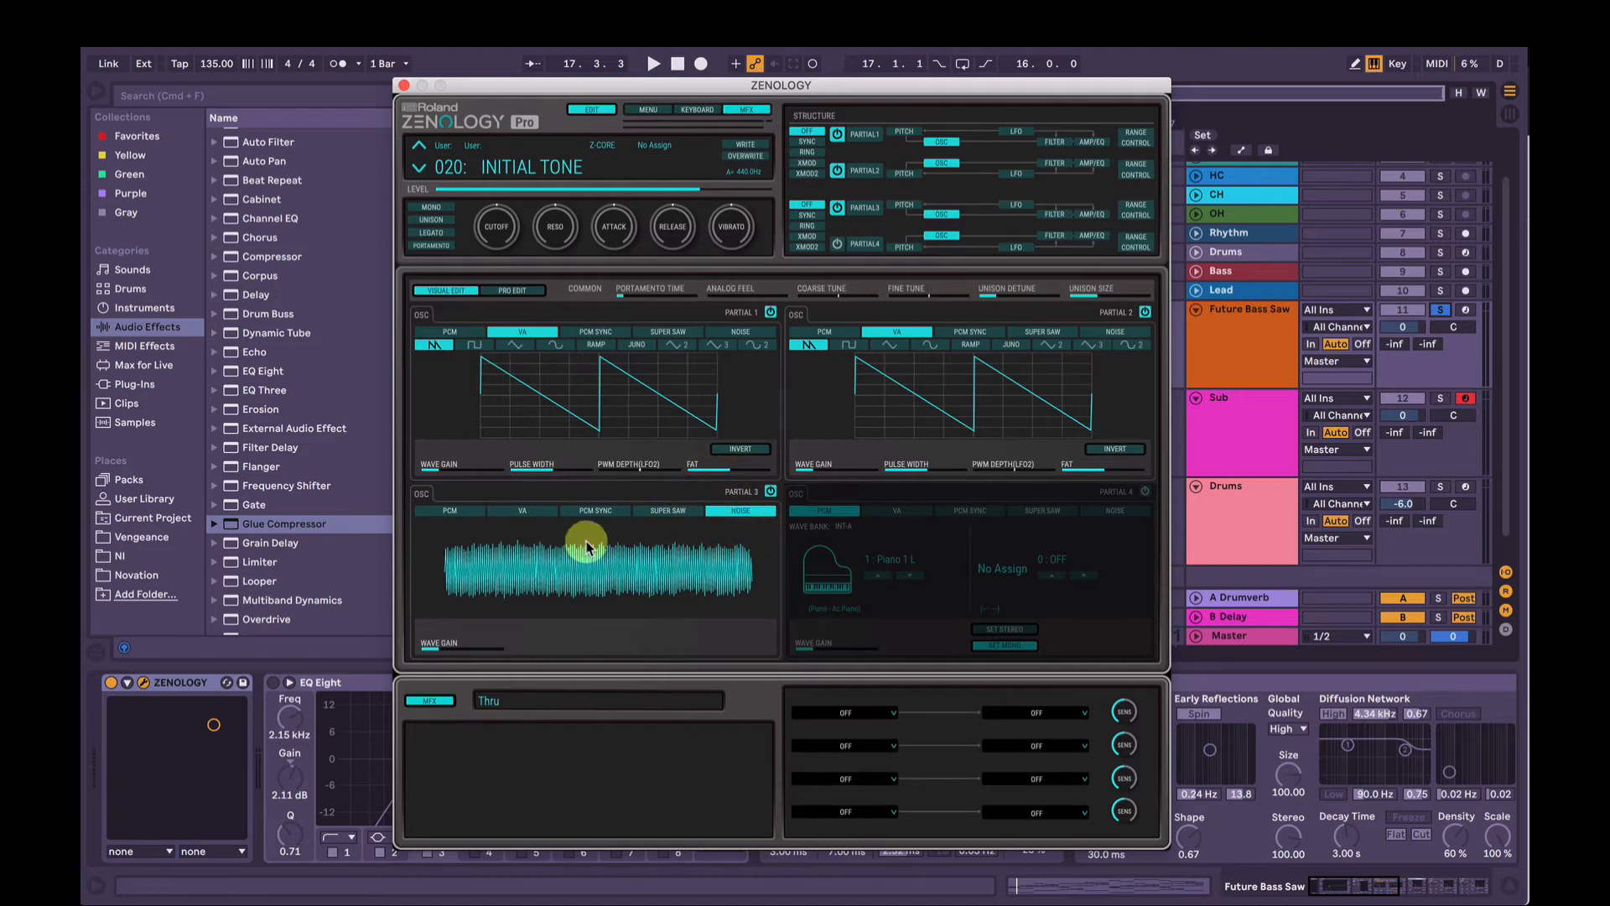
{"action": "key", "text": "space"}
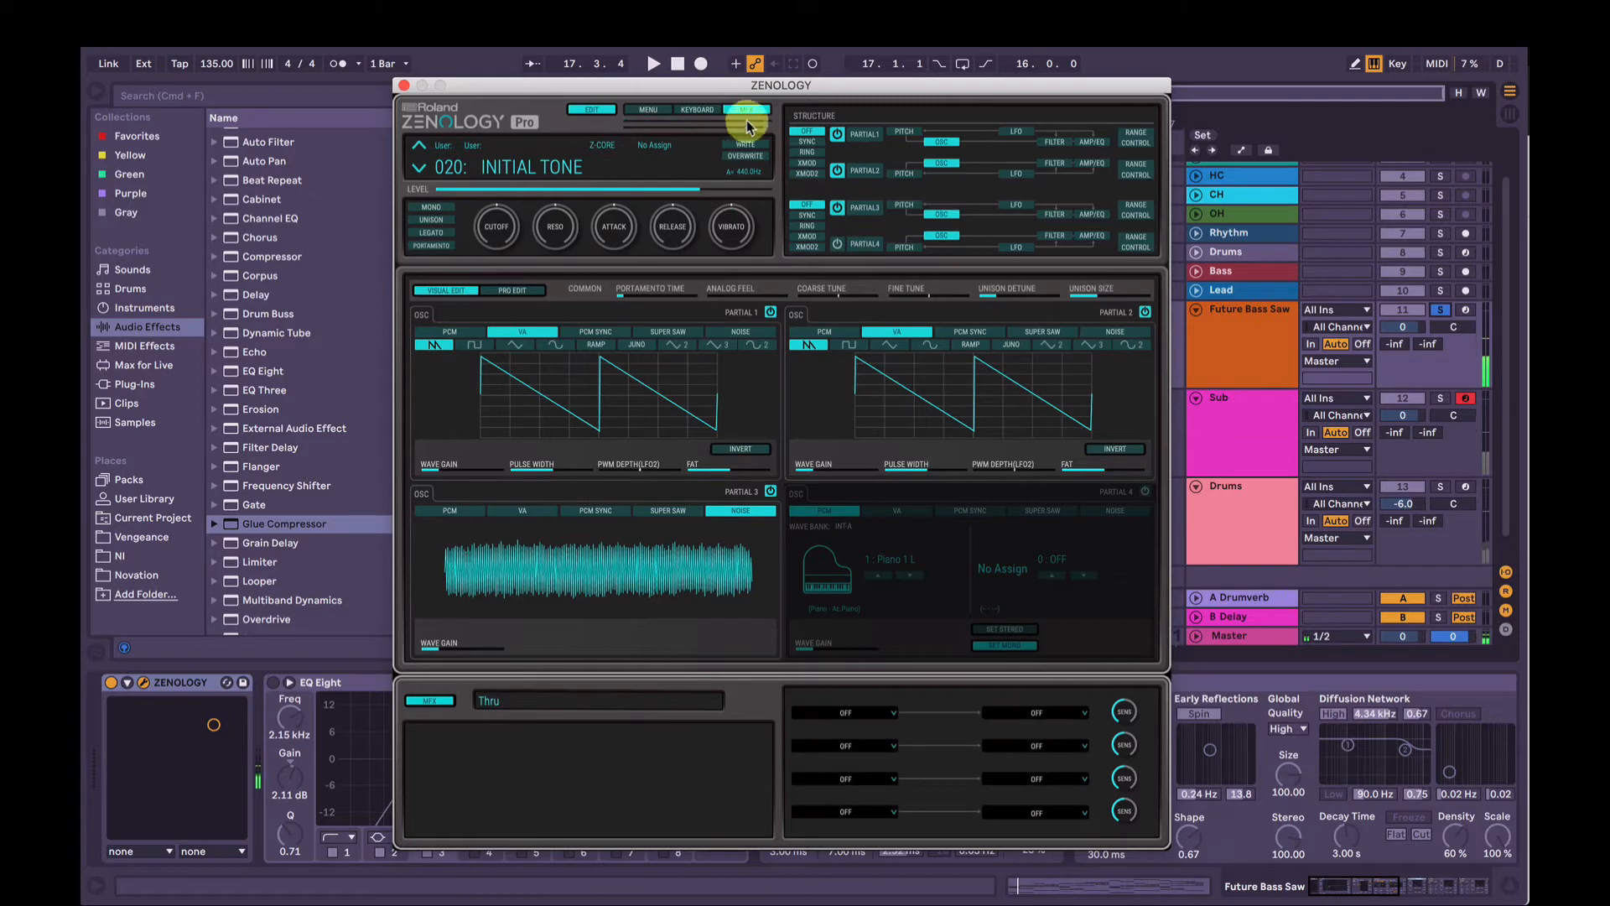
{"action": "key", "text": "space"}
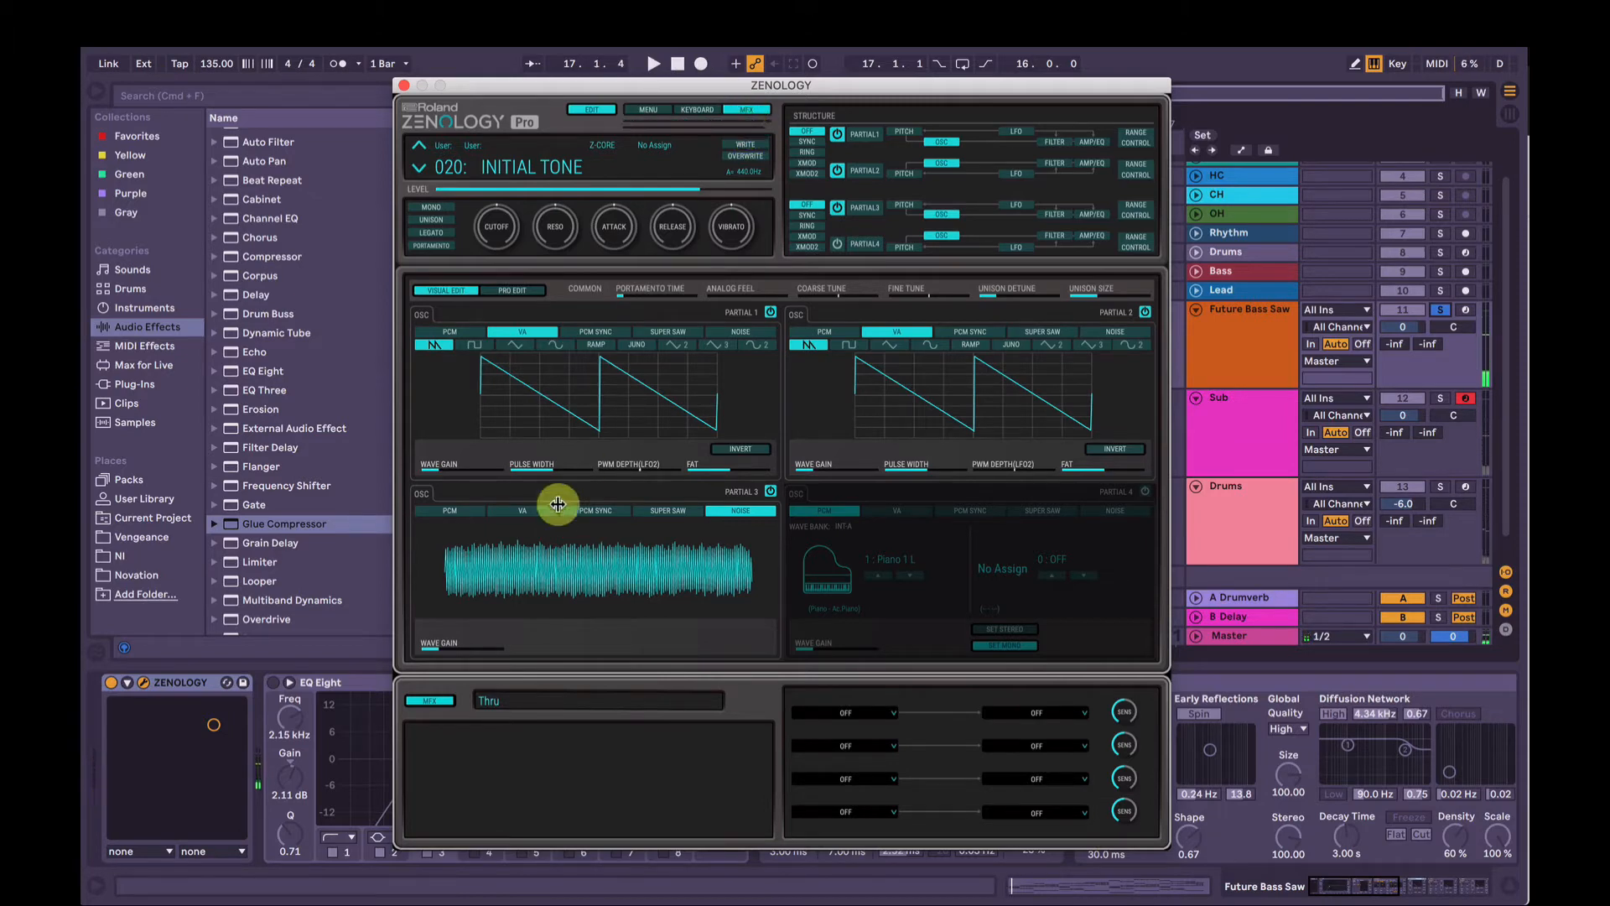
Step: Lower the overall patch level to 69 and audition the result
{"action": "left_click_drag", "start_coordinate": [671, 189], "coordinate": [618, 189]}
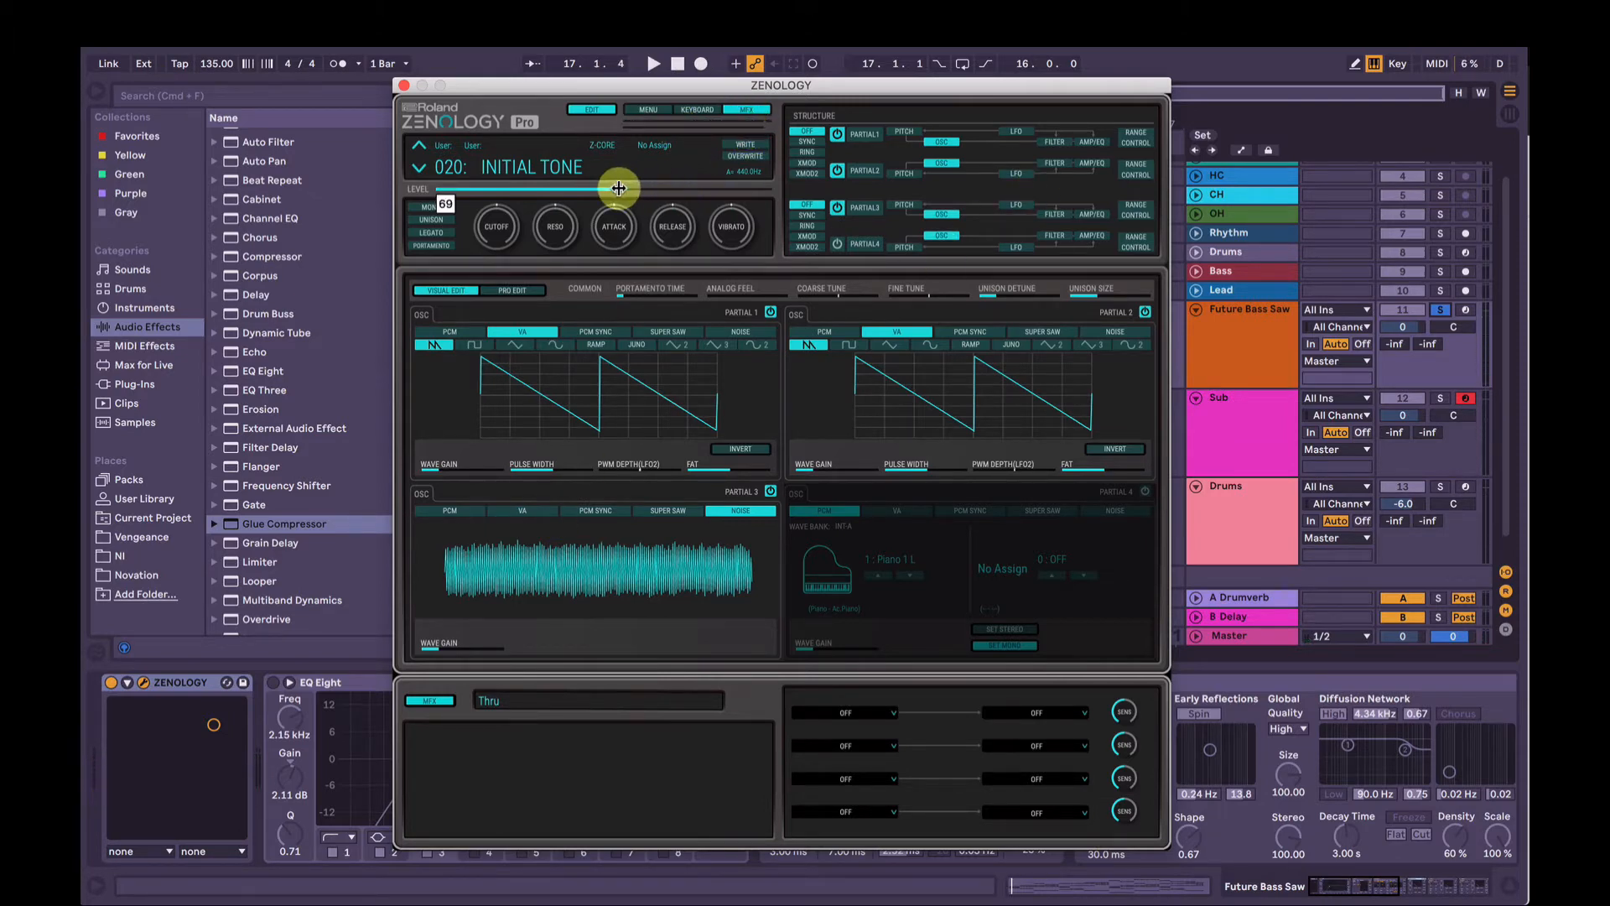
{"action": "key", "text": "space"}
{"action": "key", "text": "space"}
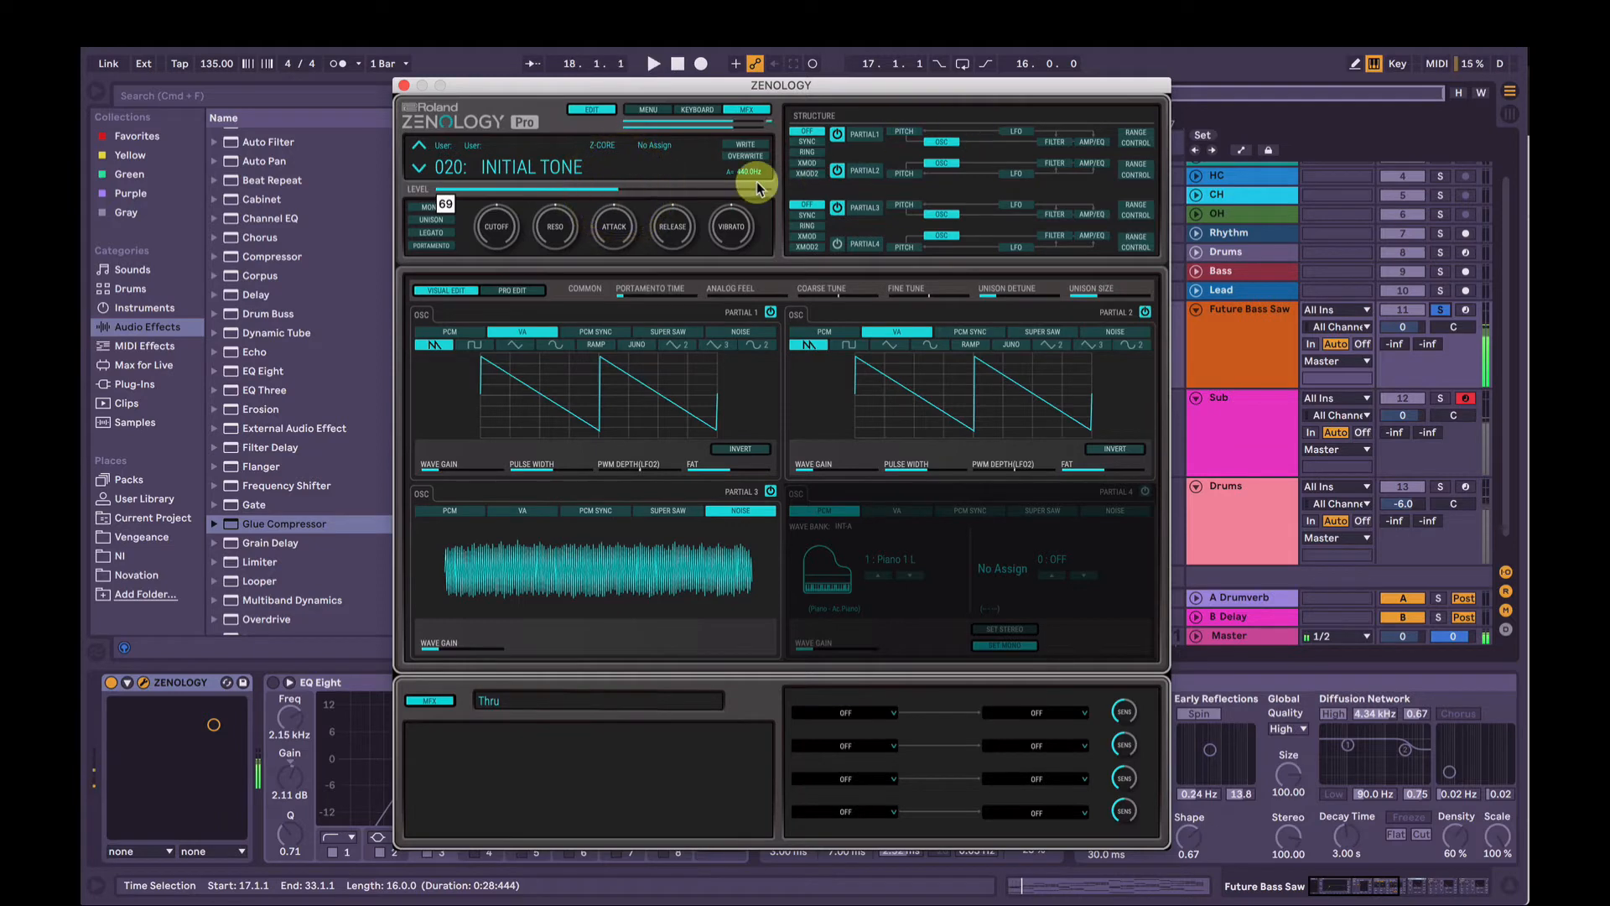
Step: Raise Partial 2's coarse tune to about 11 in the pitch settings and audition the layered sound
{"action": "left_click", "coordinate": [905, 173]}
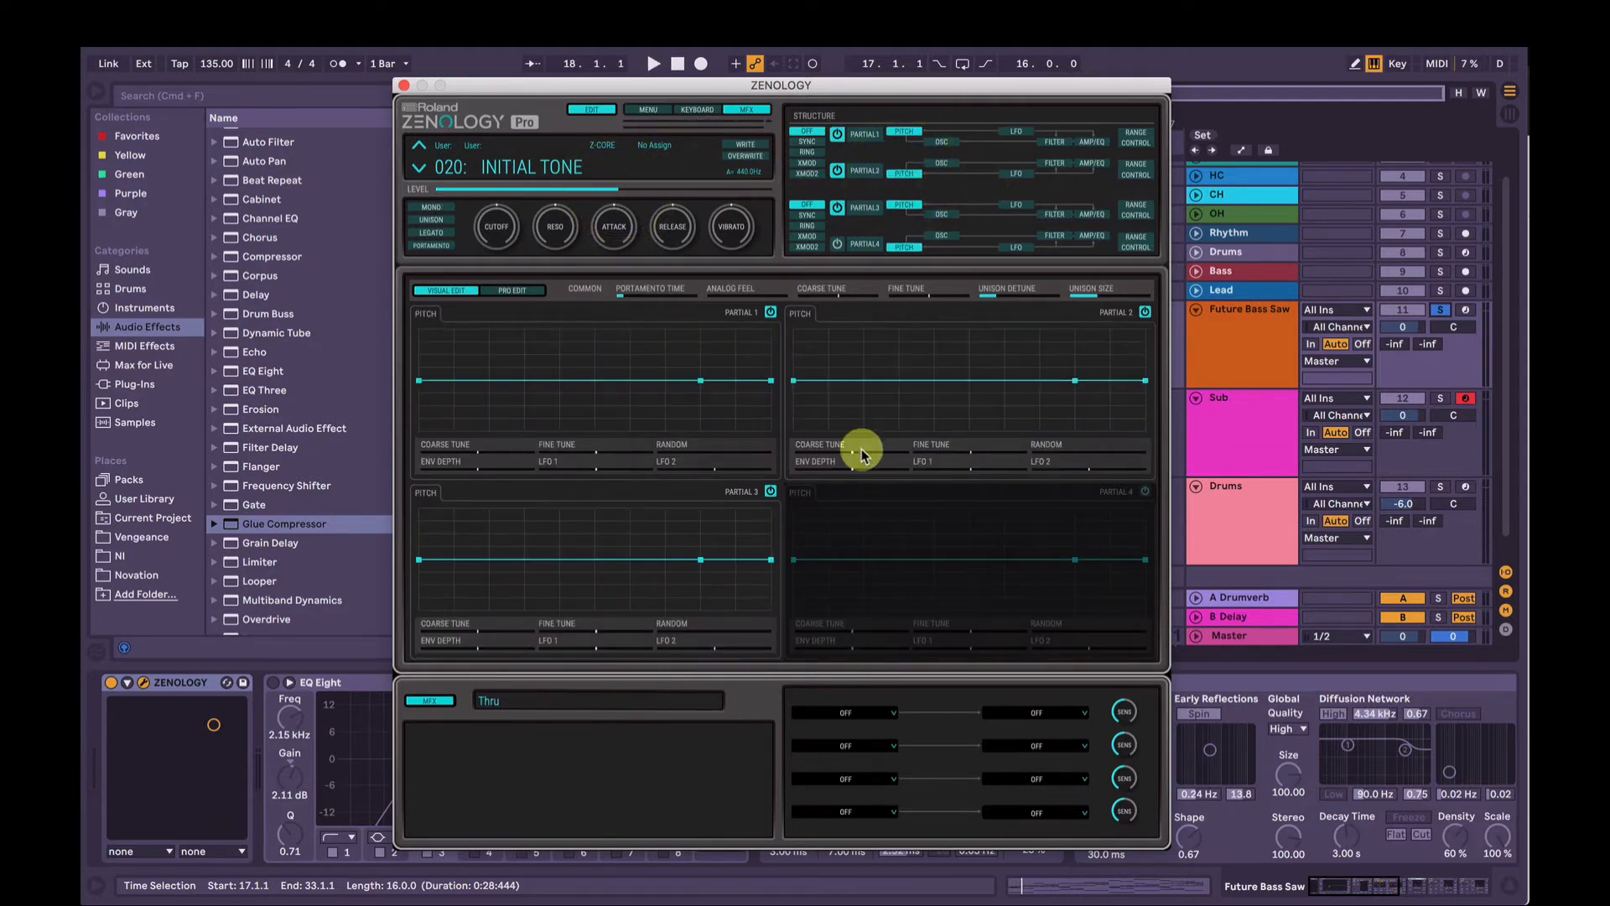
{"action": "left_click_drag", "start_coordinate": [861, 452], "coordinate": [867, 461]}
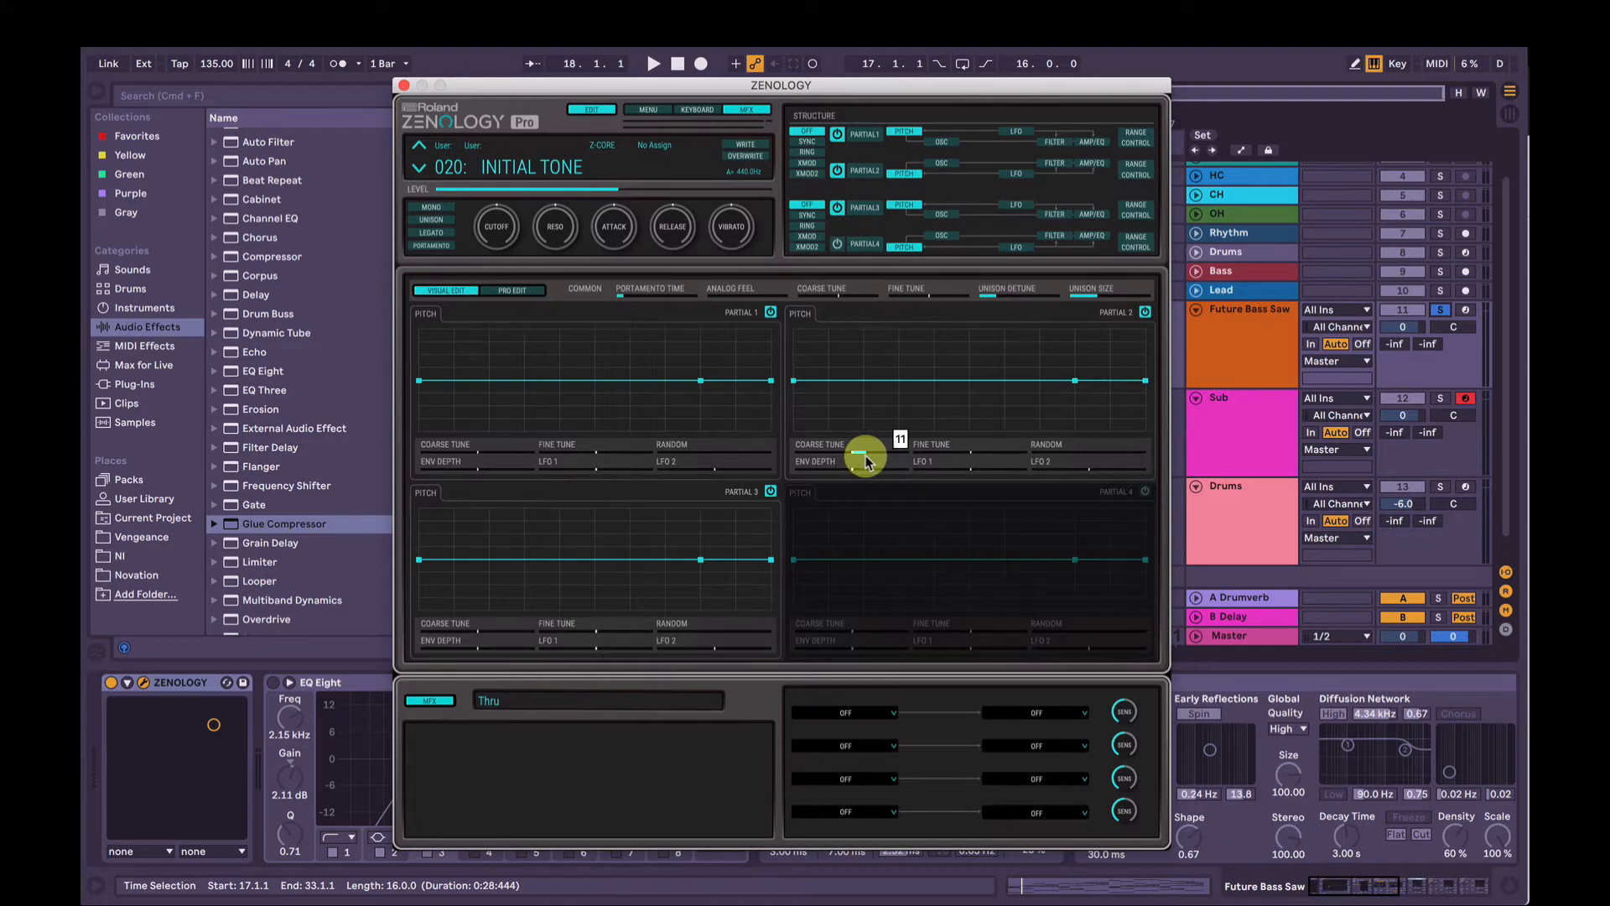
{"action": "key", "text": "space"}
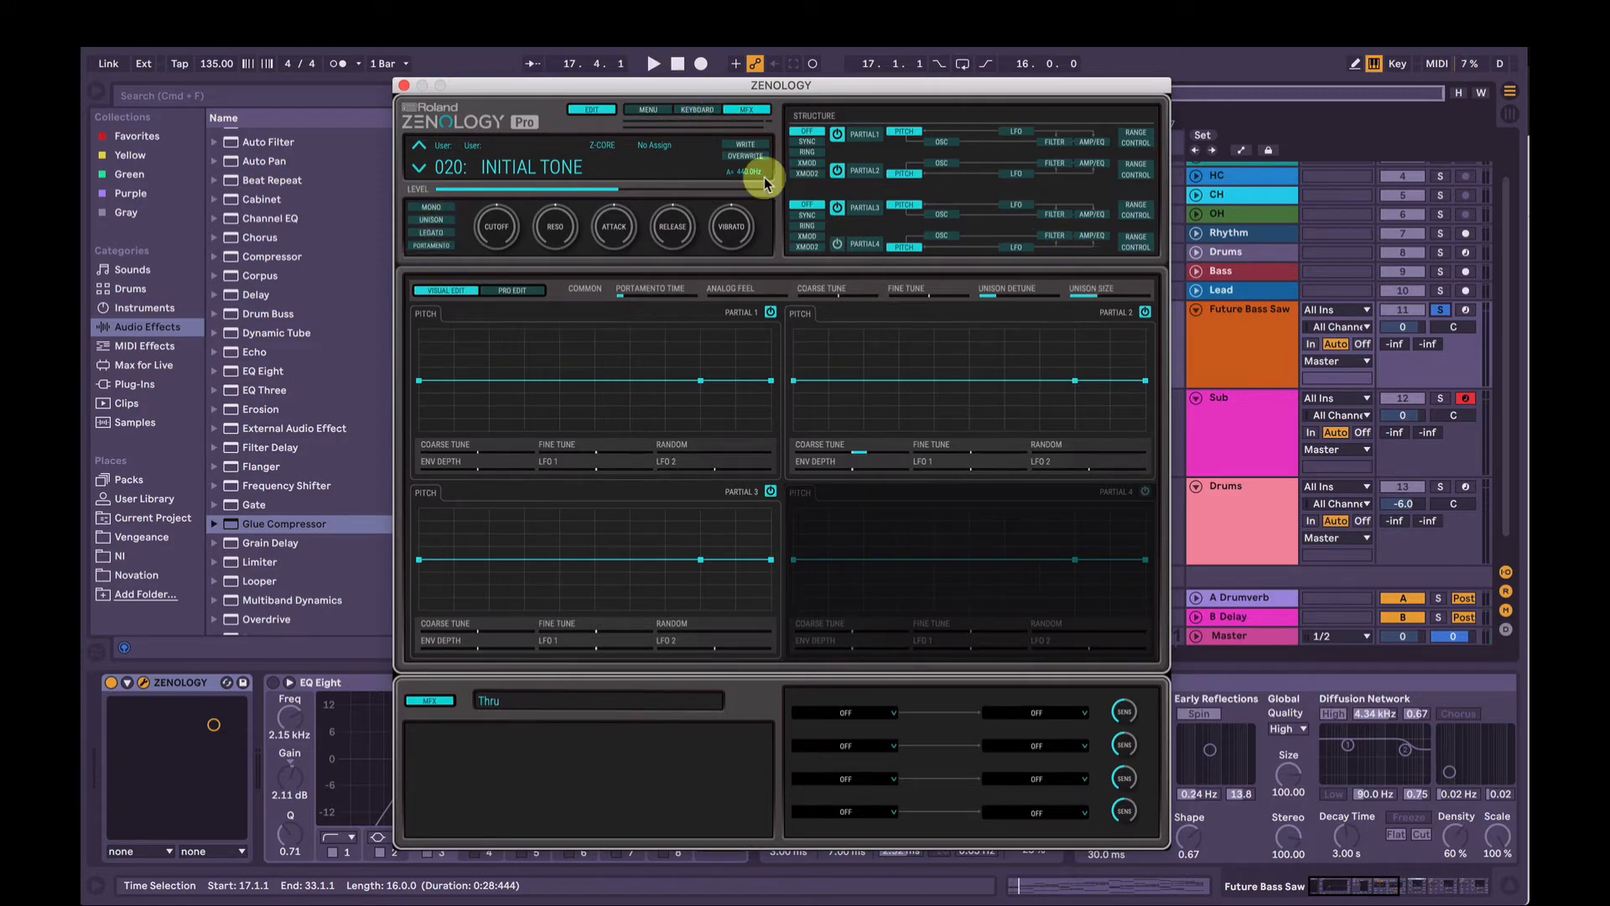
Step: Check the synth's voice limit options without changing them, and play the patch again
{"action": "left_click", "coordinate": [645, 110]}
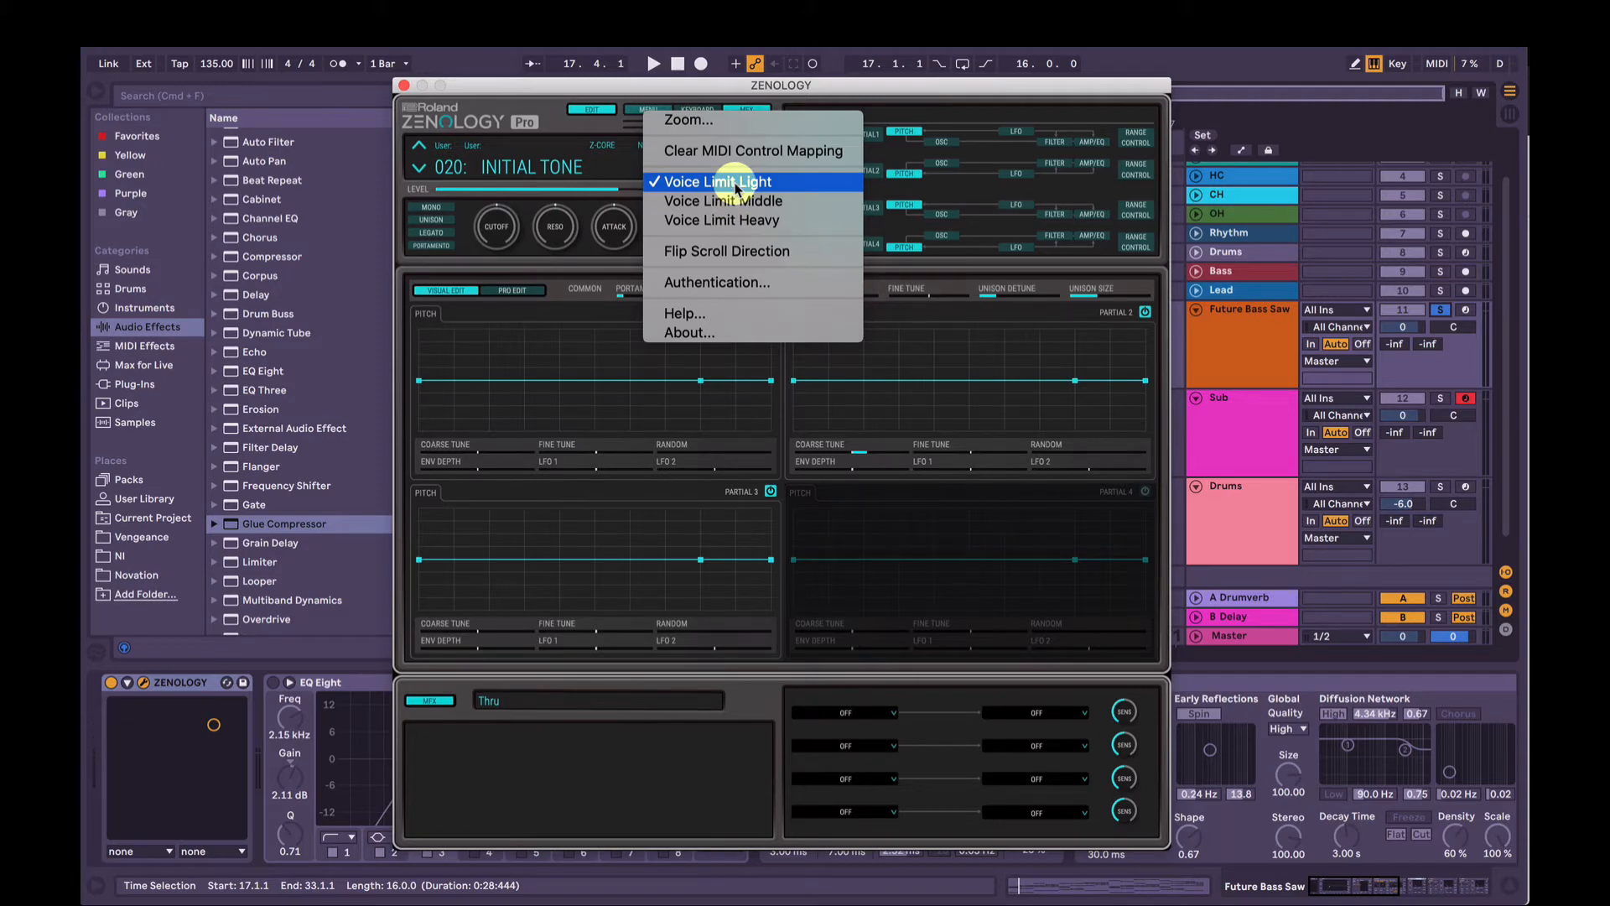
{"action": "left_click", "coordinate": [753, 90]}
{"action": "key", "text": "space"}
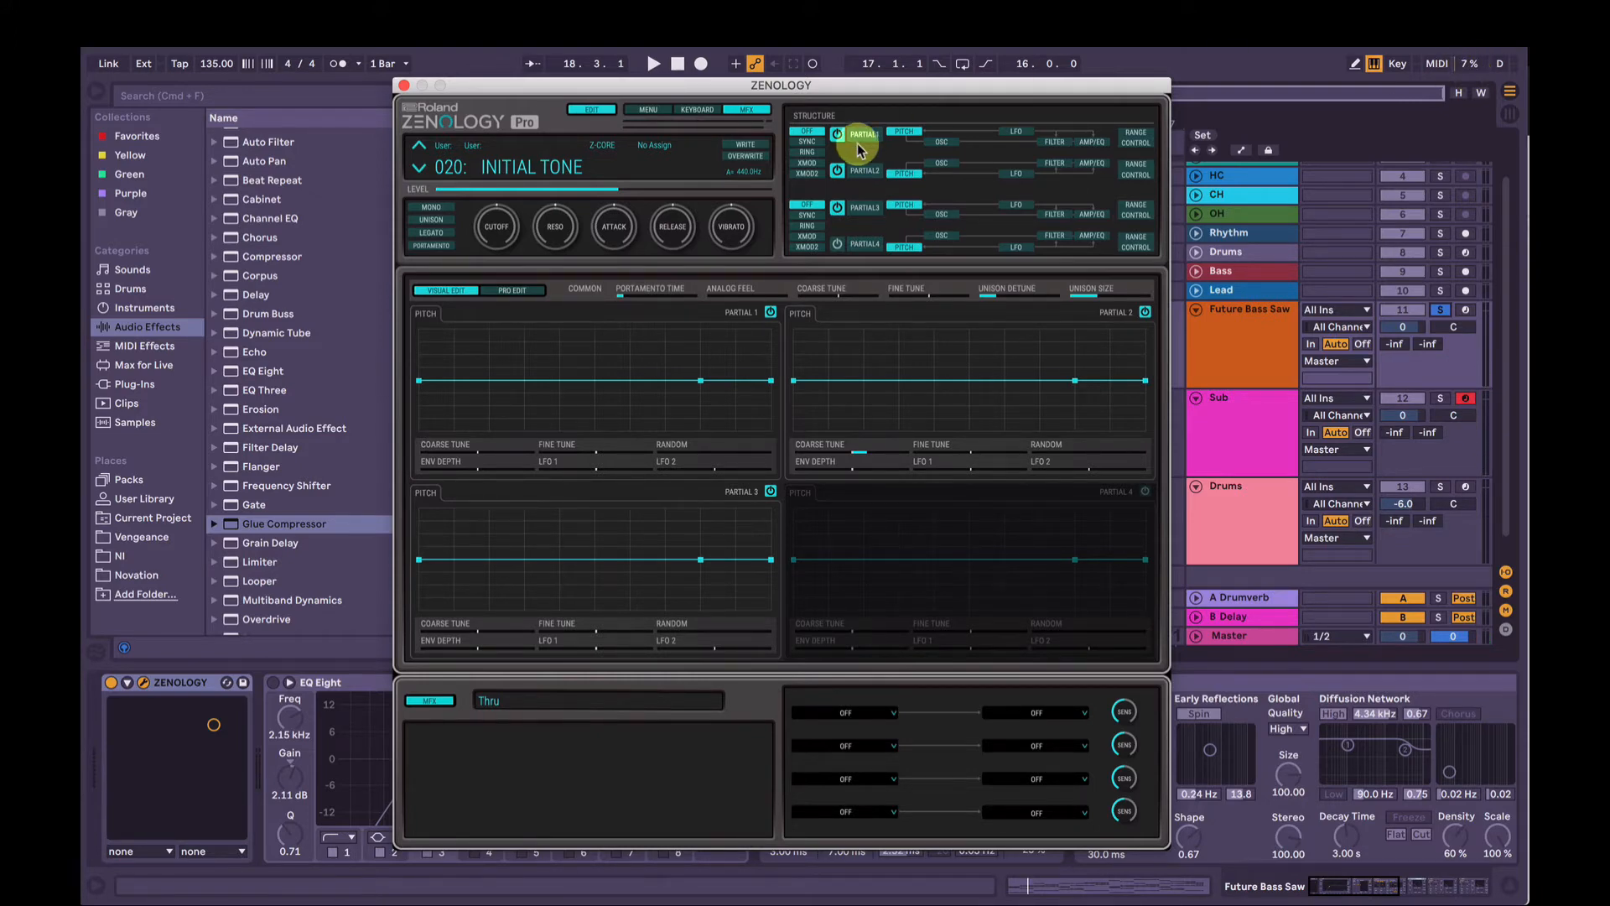
Step: Audition Partials 1, 2 and 3 one at a time by switching the other partials off during playback
{"action": "left_click", "coordinate": [837, 207]}
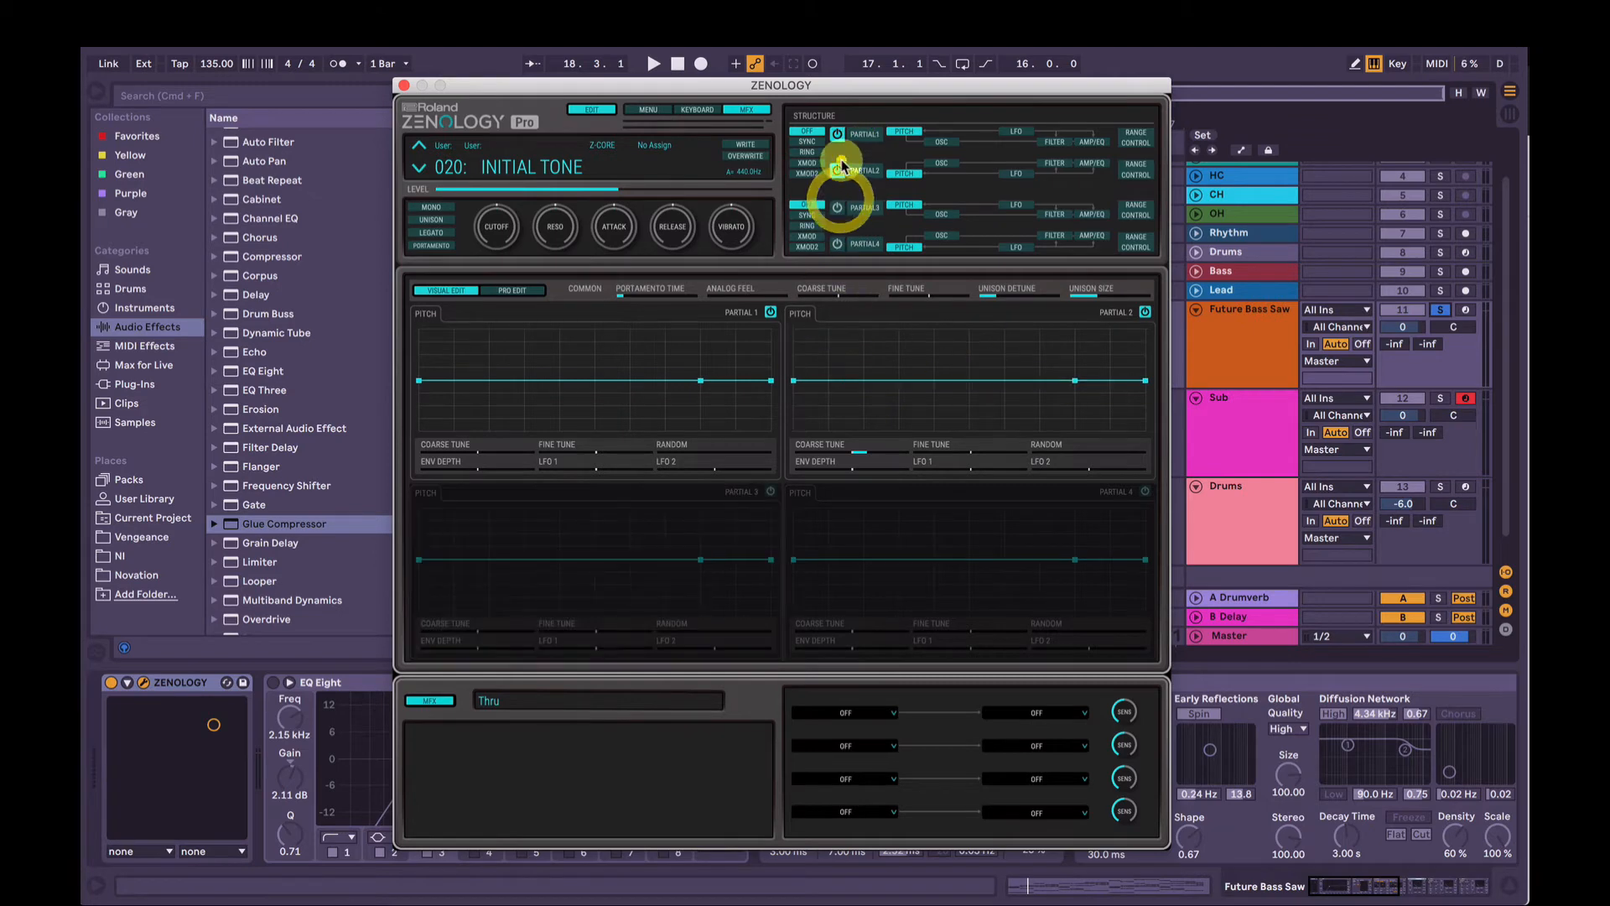
{"action": "left_click", "coordinate": [837, 170]}
{"action": "key", "text": "space"}
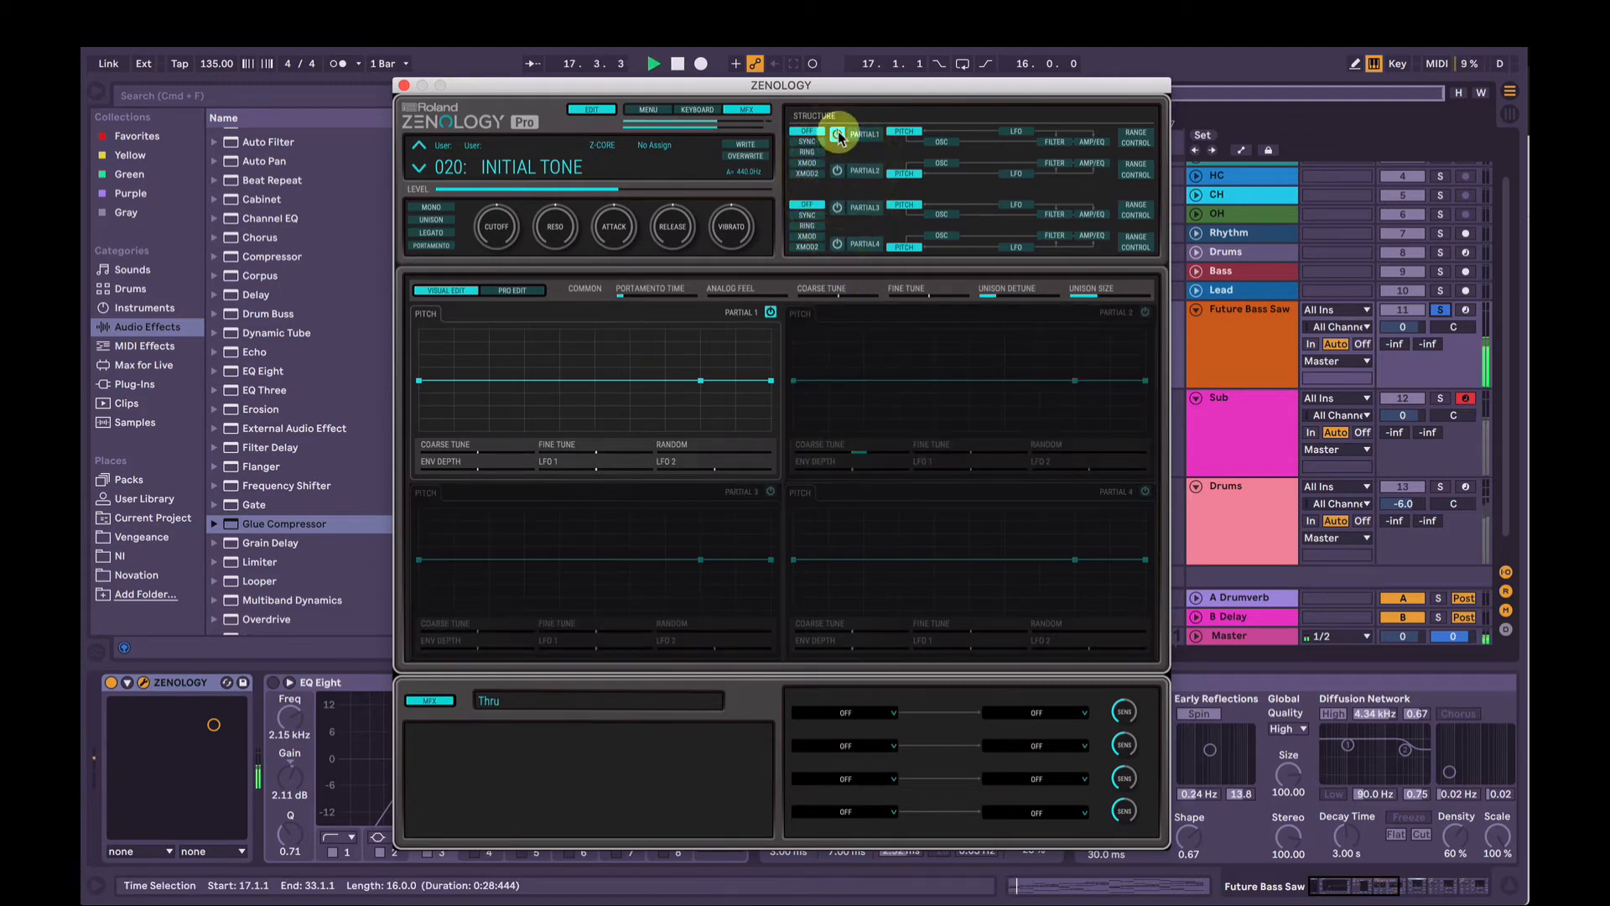
{"action": "left_click", "coordinate": [837, 170]}
{"action": "left_click", "coordinate": [838, 134]}
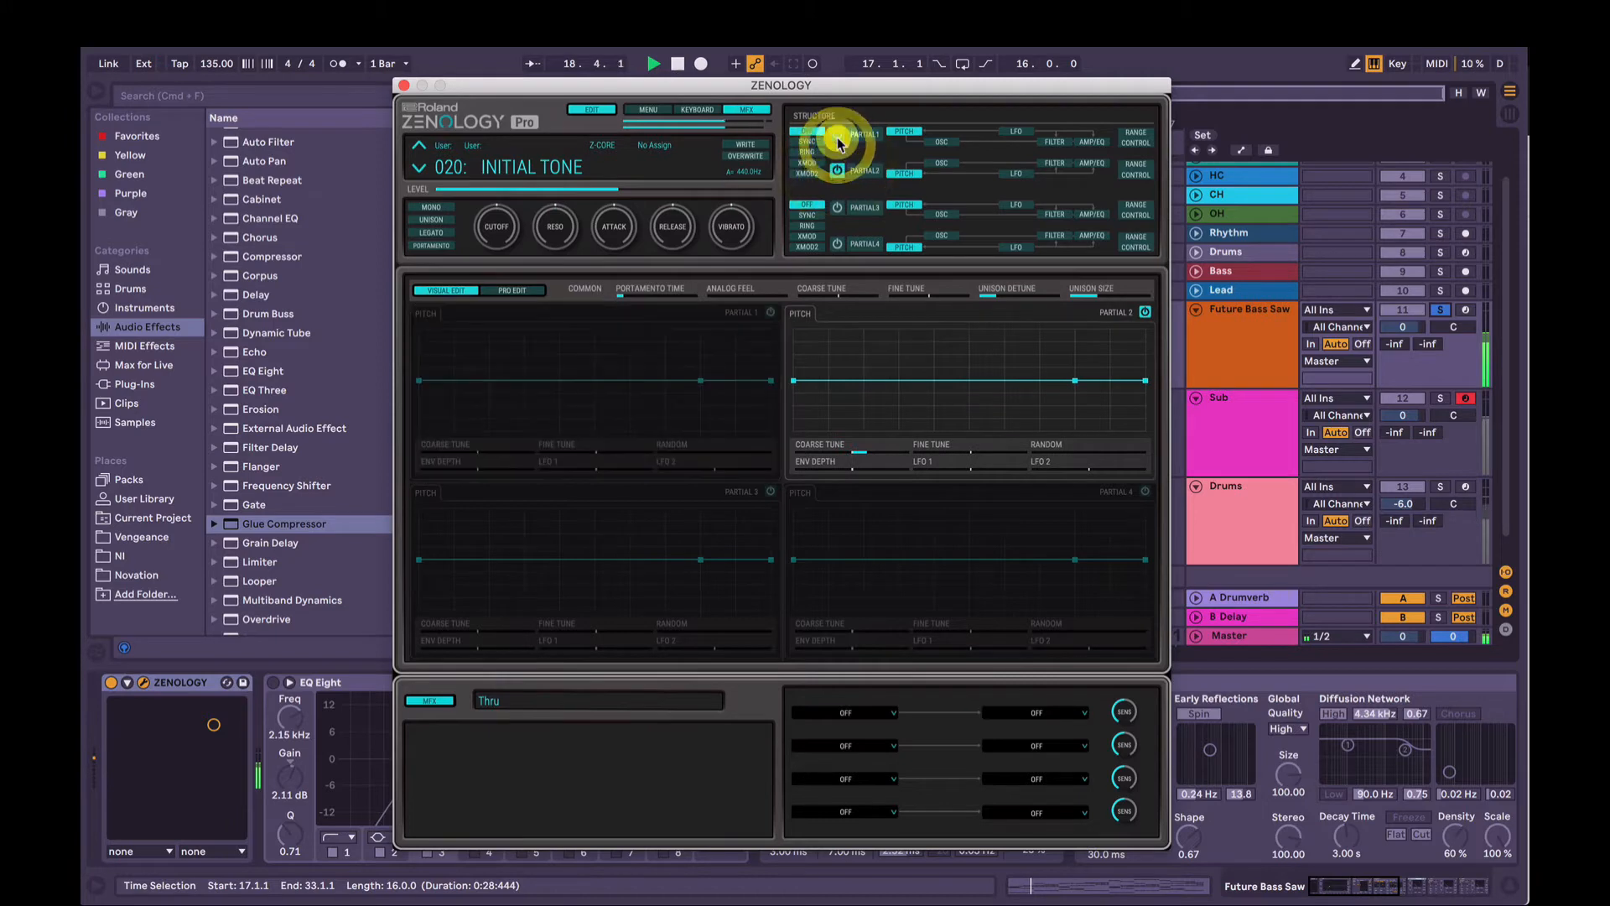
{"action": "left_click", "coordinate": [838, 208]}
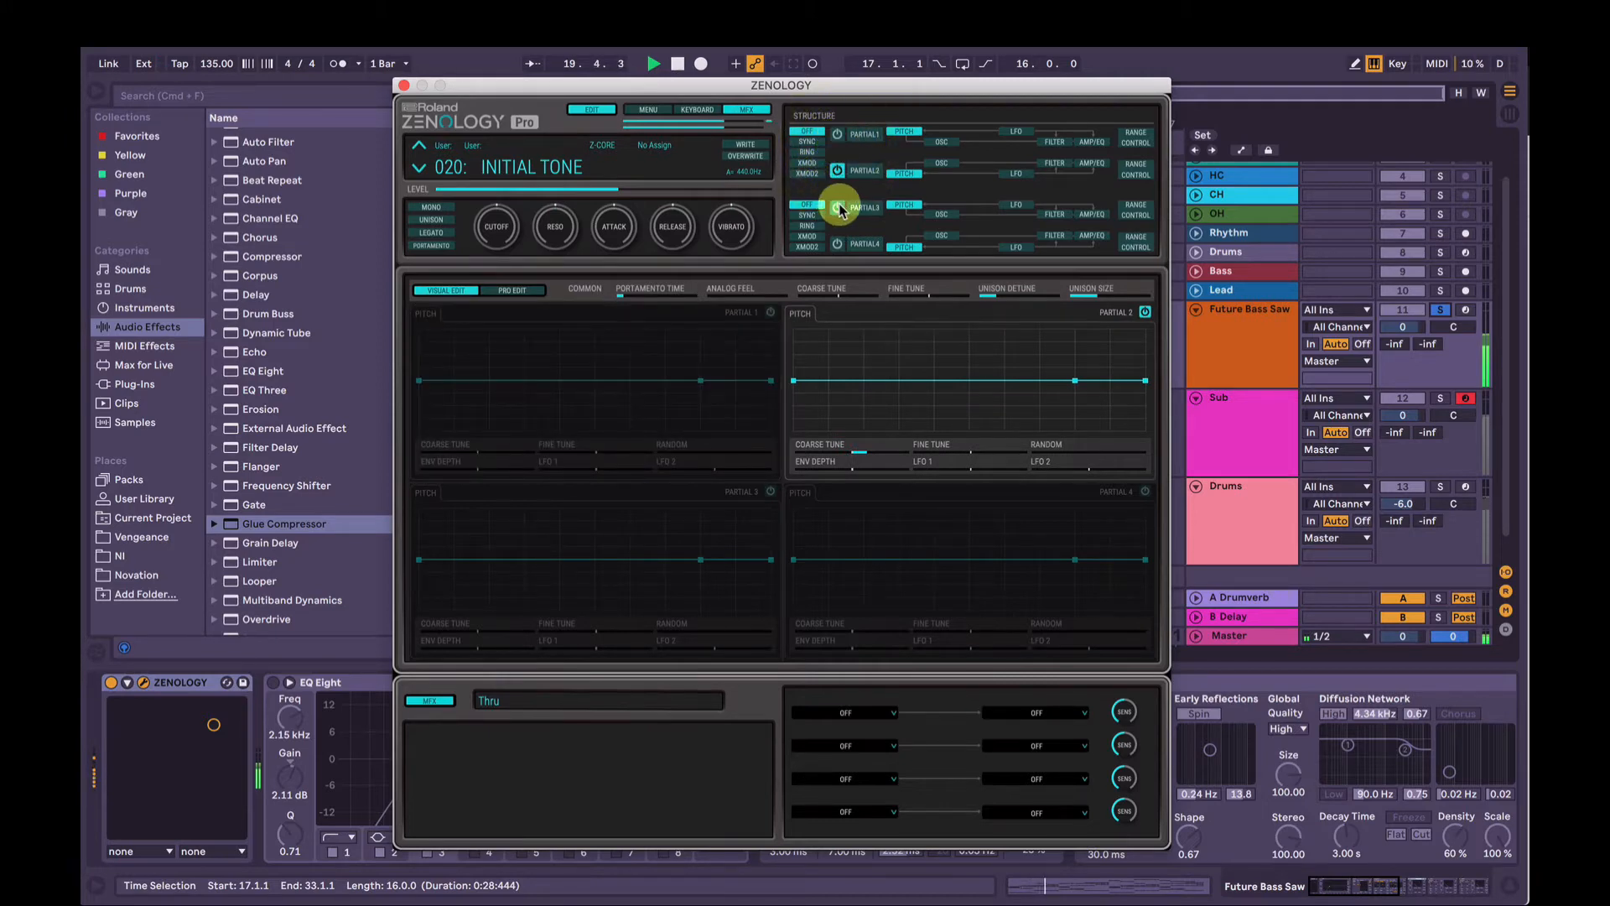
{"action": "left_click", "coordinate": [837, 170]}
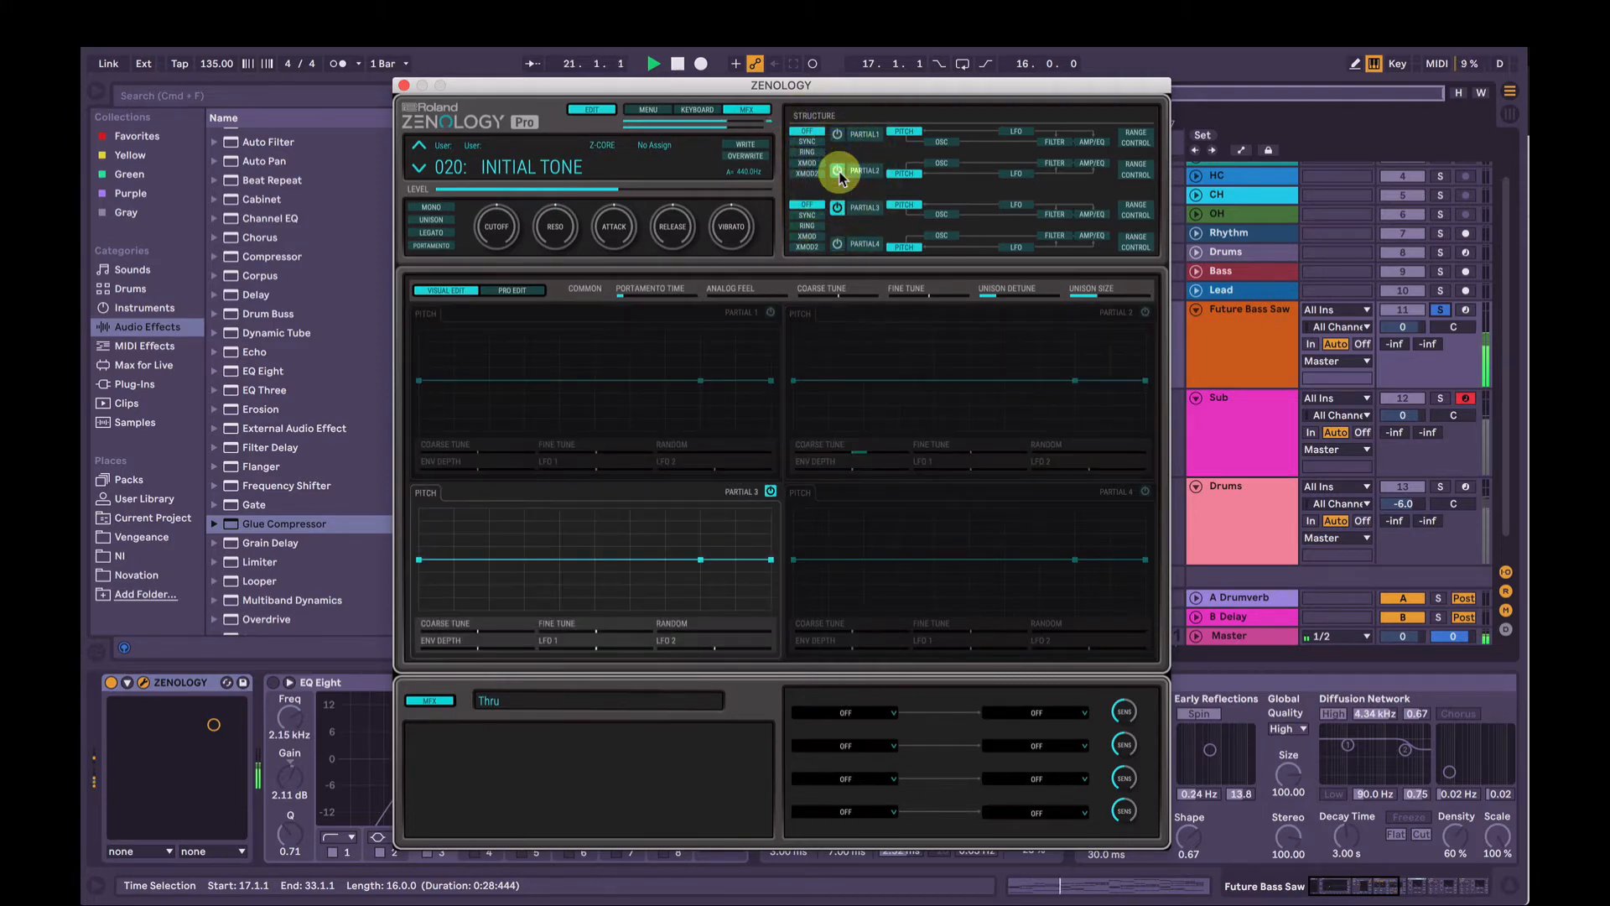
Step: Lower the amp level of Partial 3's noise, switch Partials 2 and 1 back on, and audition the mix
{"action": "left_click", "coordinate": [1090, 214]}
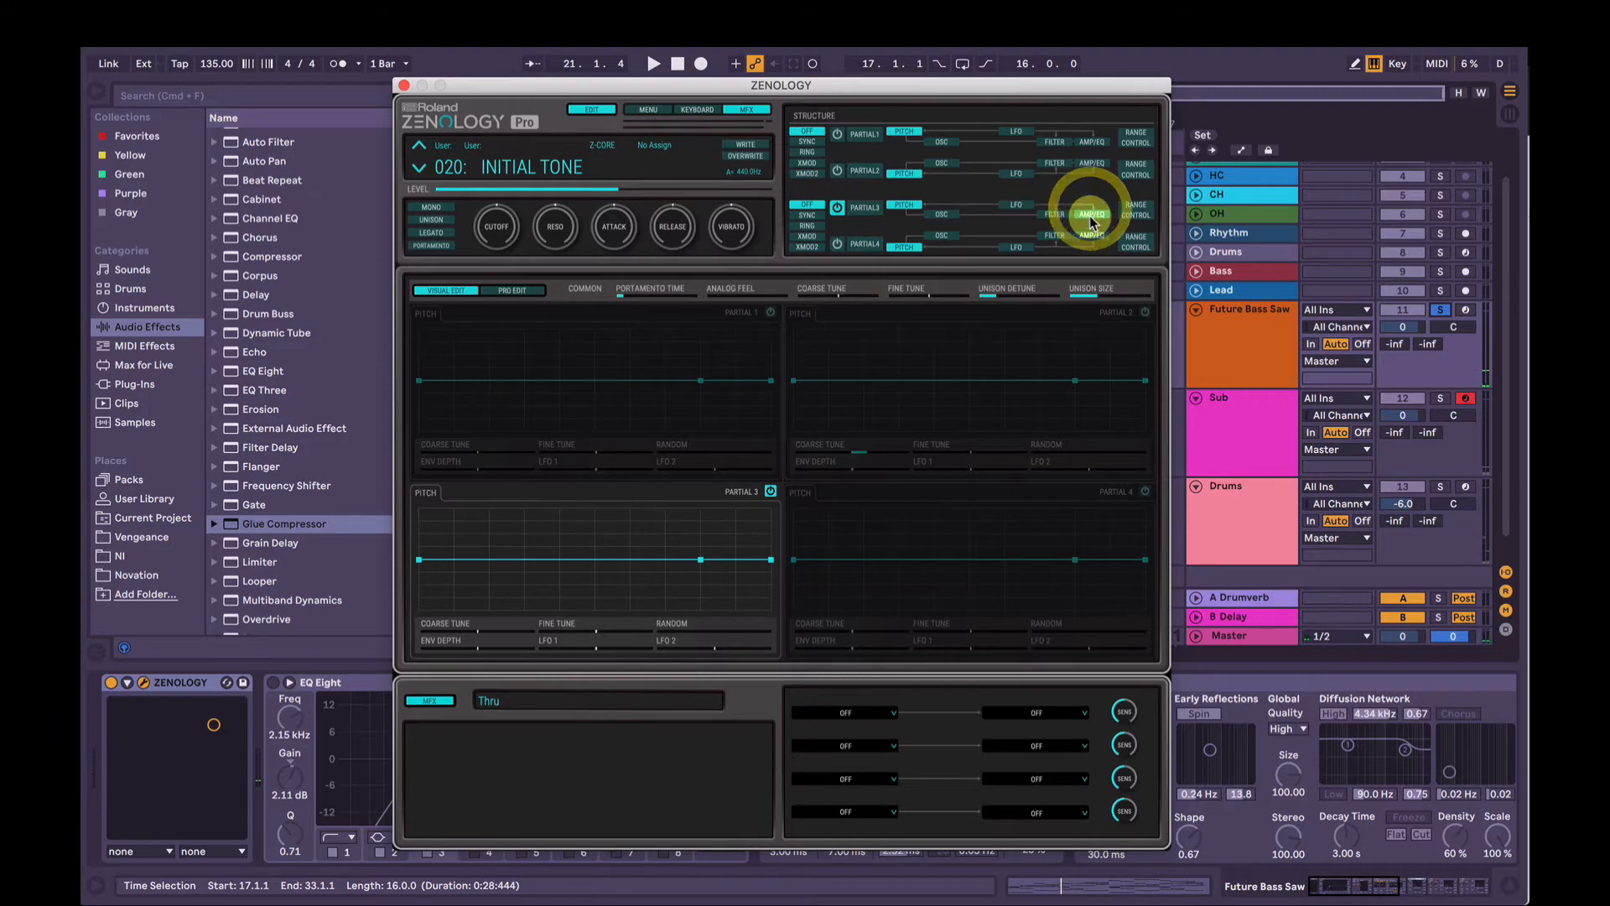
{"action": "left_click_drag", "start_coordinate": [493, 631], "coordinate": [475, 635]}
{"action": "left_click", "coordinate": [837, 171]}
{"action": "left_click", "coordinate": [838, 134]}
{"action": "key", "text": "space"}
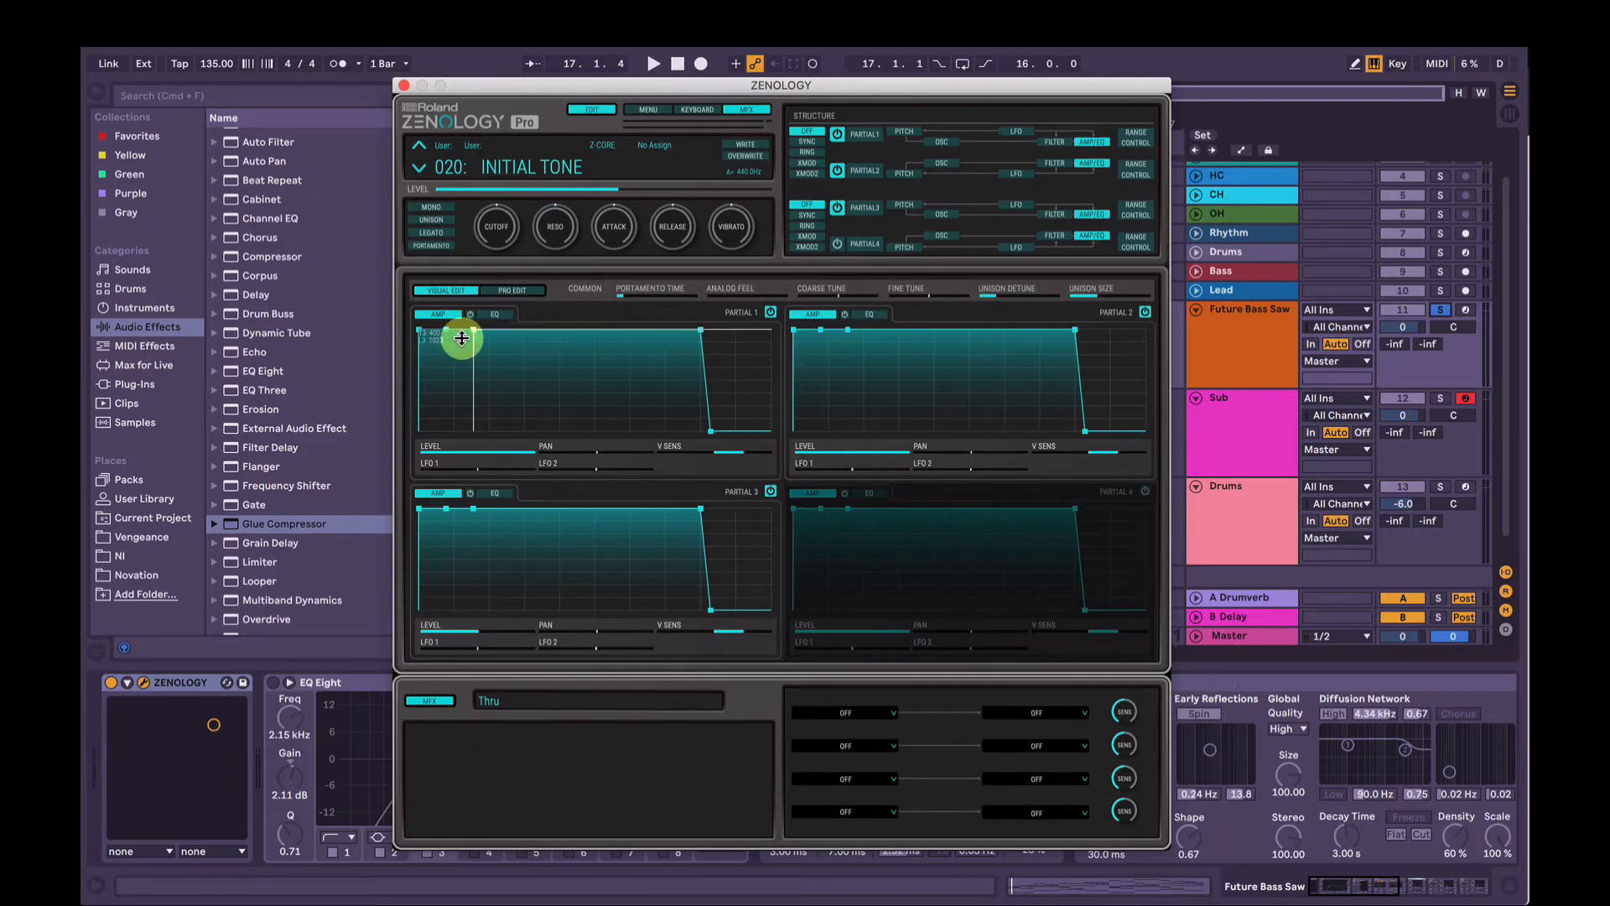
Step: Lengthen the amp envelope attack to about 242 on Partial 1, 320 on Partial 2 and 269 on Partial 3
{"action": "mouse_move", "coordinate": [440, 338]}
{"action": "mouse_move", "coordinate": [419, 332]}
{"action": "left_mouse_down"}
{"action": "mouse_move", "coordinate": [520, 363]}
{"action": "mouse_move", "coordinate": [417, 327]}
{"action": "mouse_move", "coordinate": [429, 335]}
{"action": "left_mouse_up"}
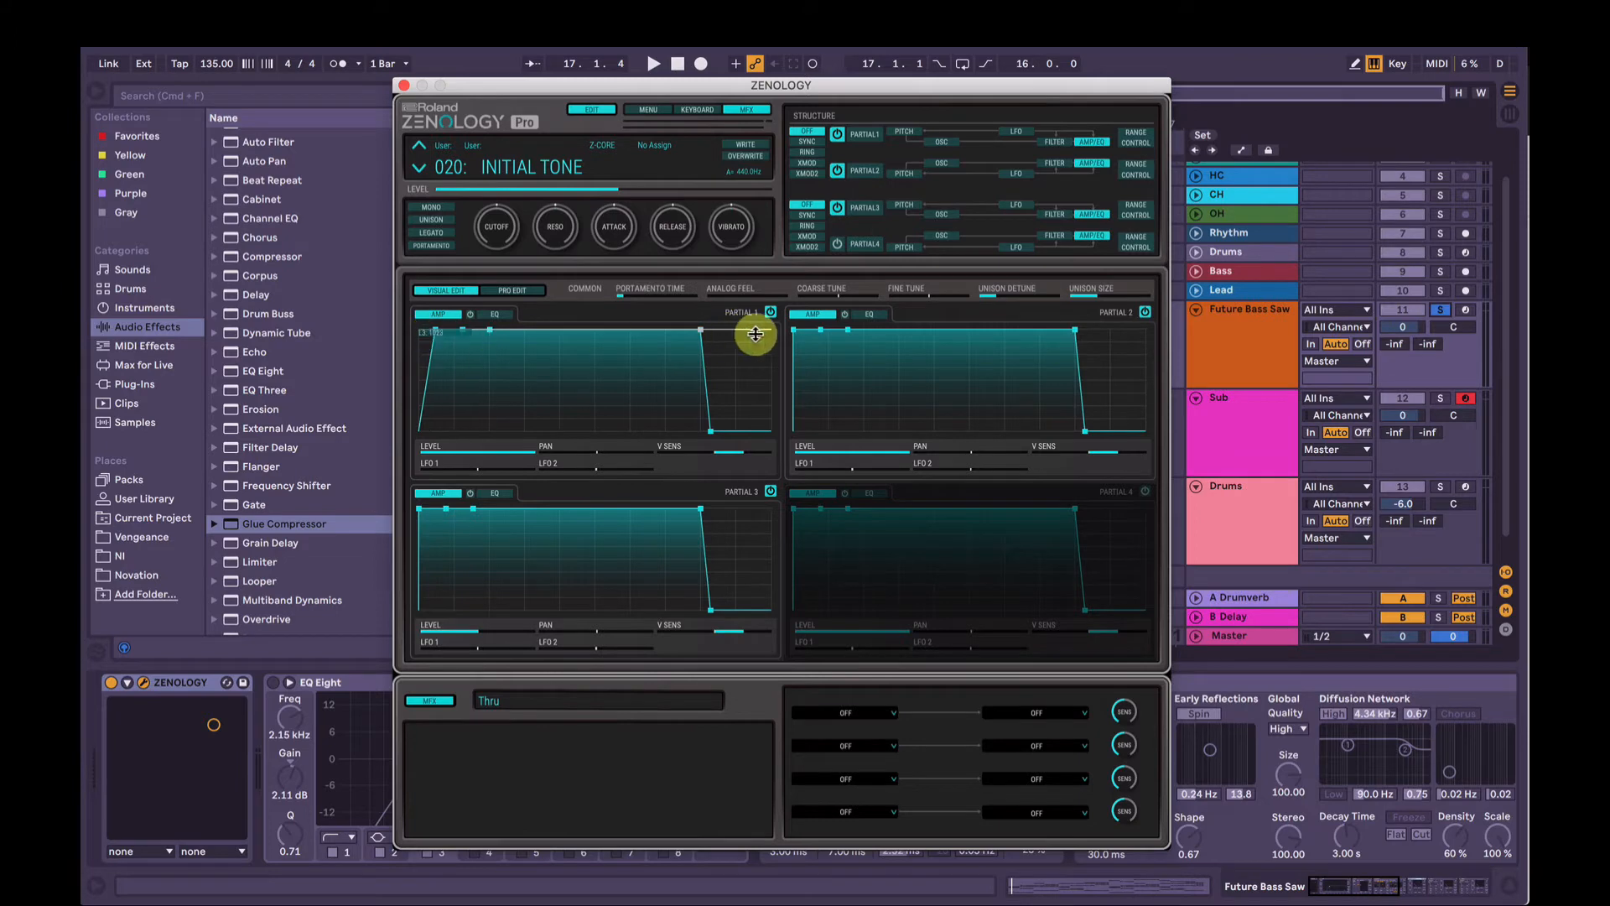
{"action": "left_click_drag", "start_coordinate": [794, 329], "coordinate": [816, 332]}
{"action": "left_click_drag", "start_coordinate": [419, 508], "coordinate": [439, 505]}
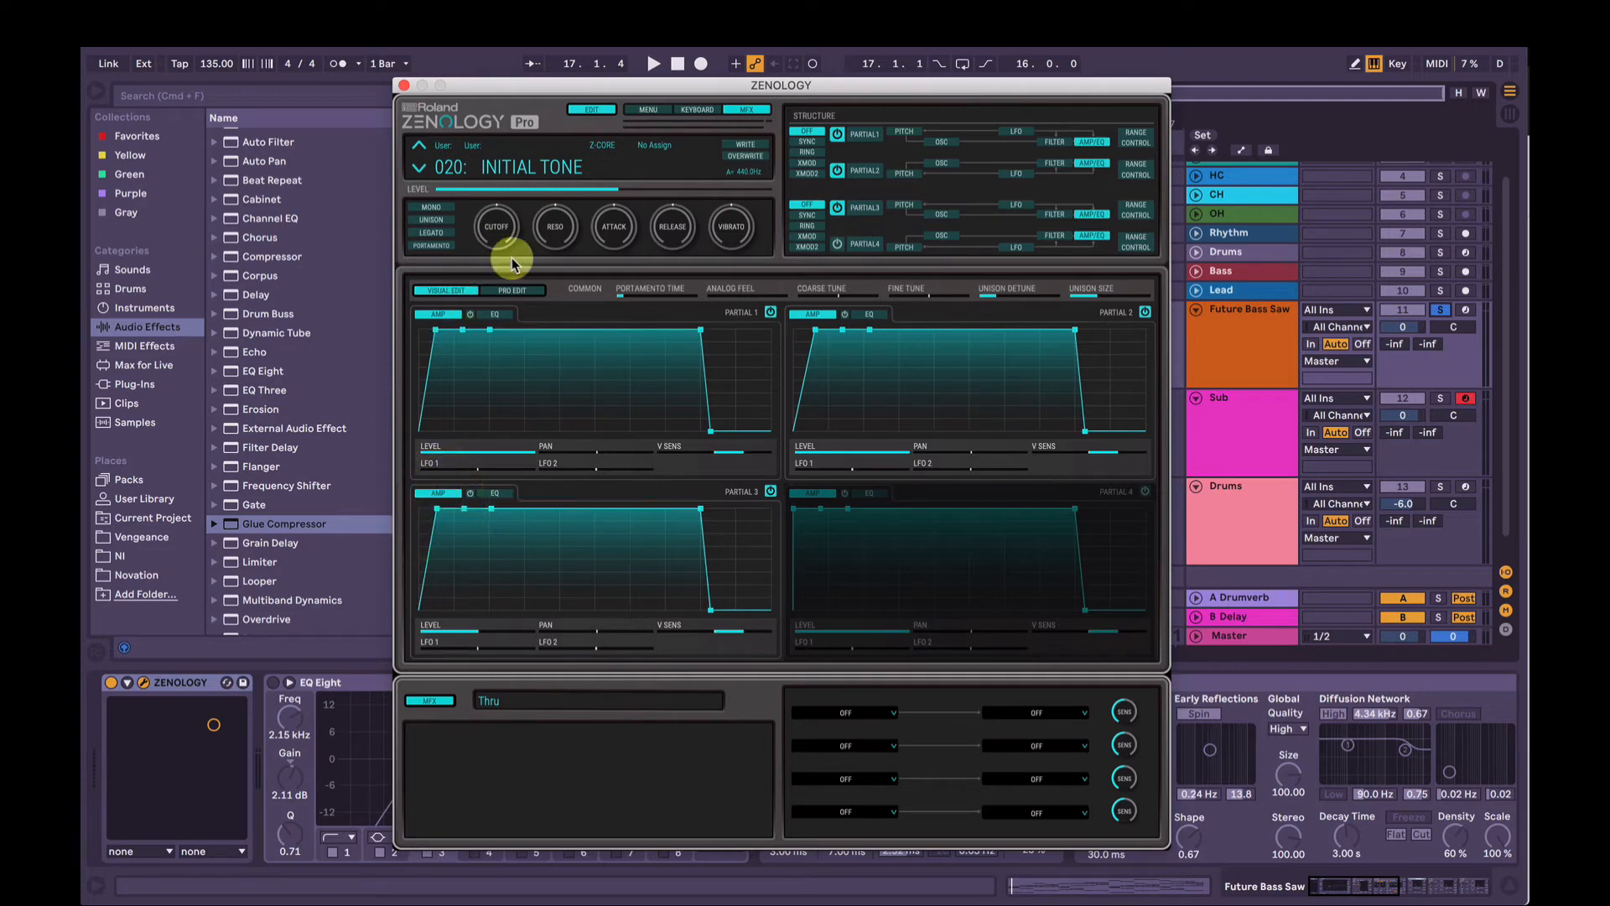
Step: Set the amp envelope T1/Attack to 214 on Partials 1, 2 and 3 using the detailed Pro Edit parameters
{"action": "left_click", "coordinate": [516, 290]}
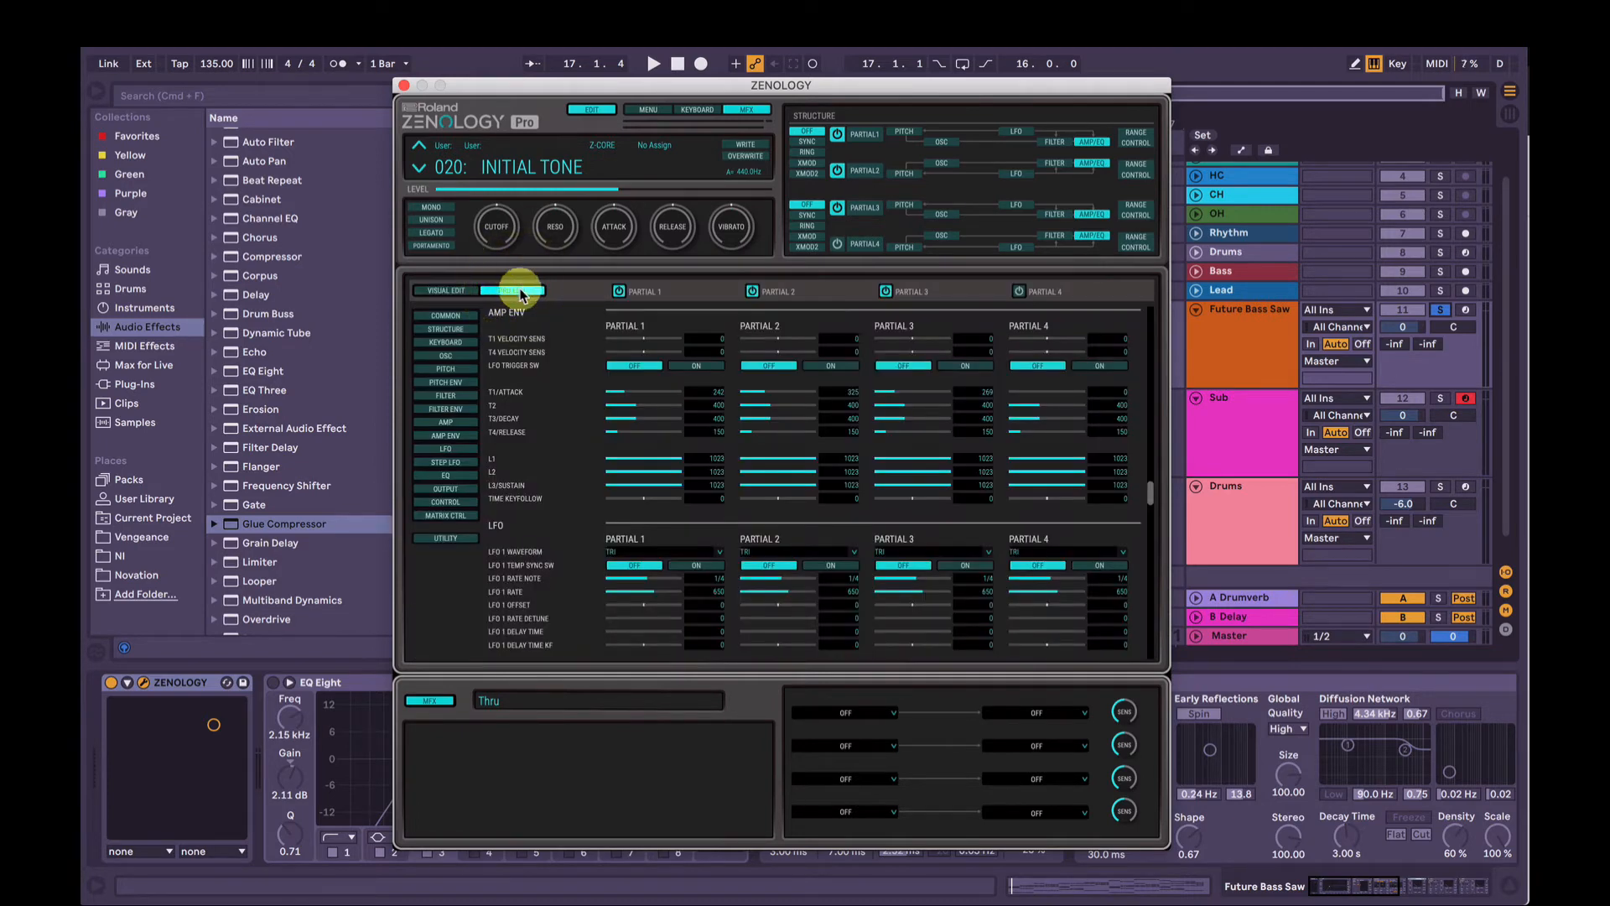
{"action": "left_click", "coordinate": [448, 436]}
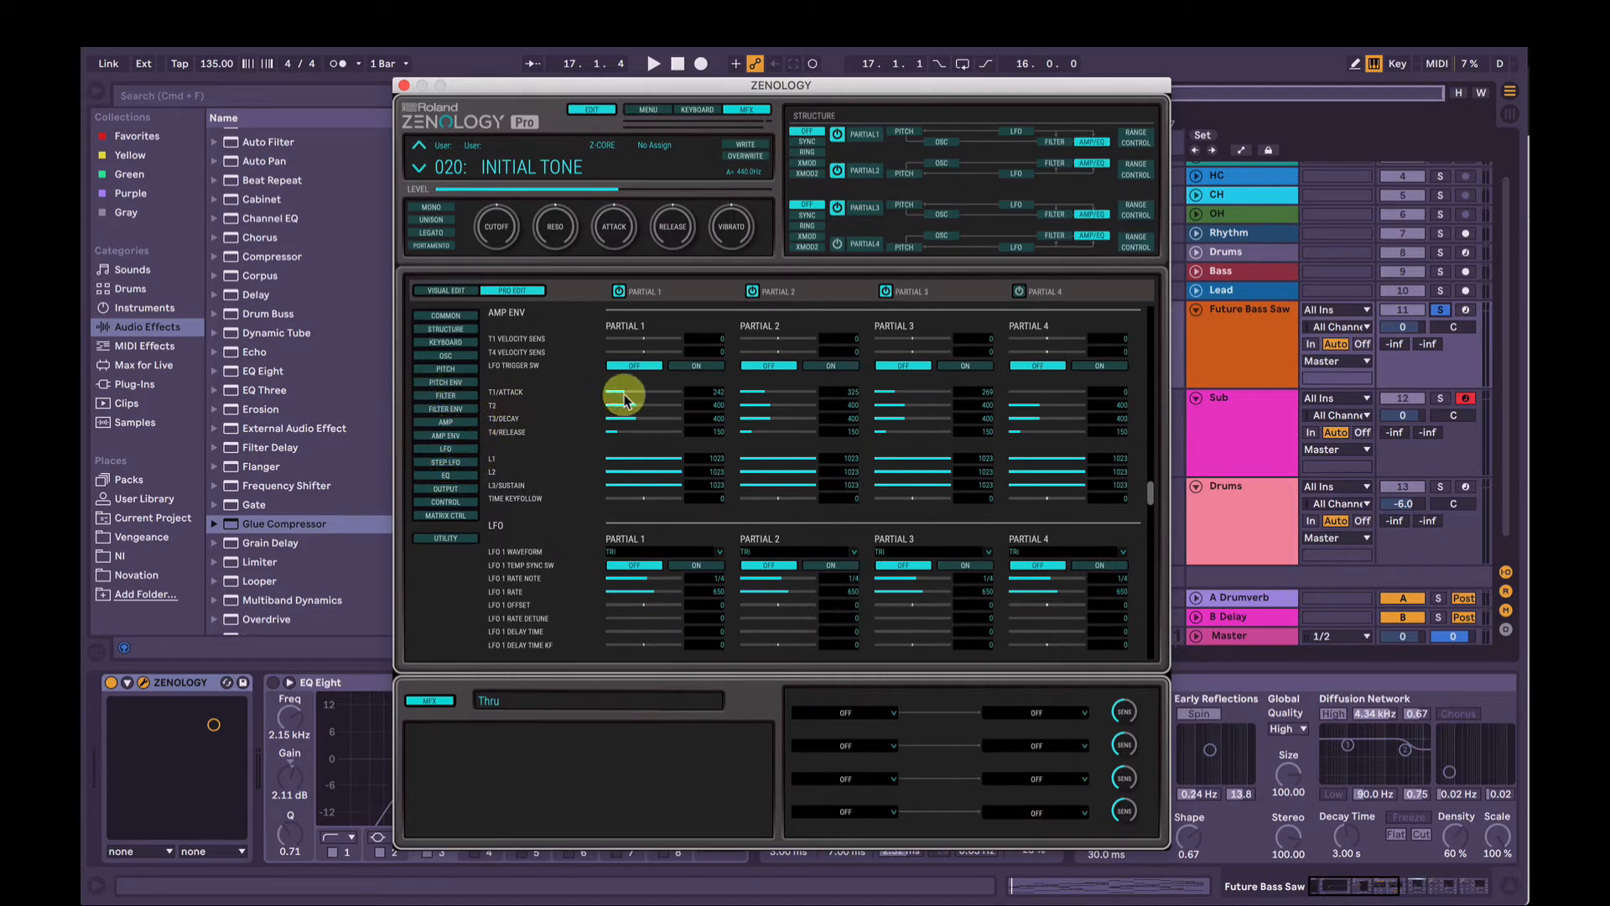
{"action": "double_click", "coordinate": [713, 392]}
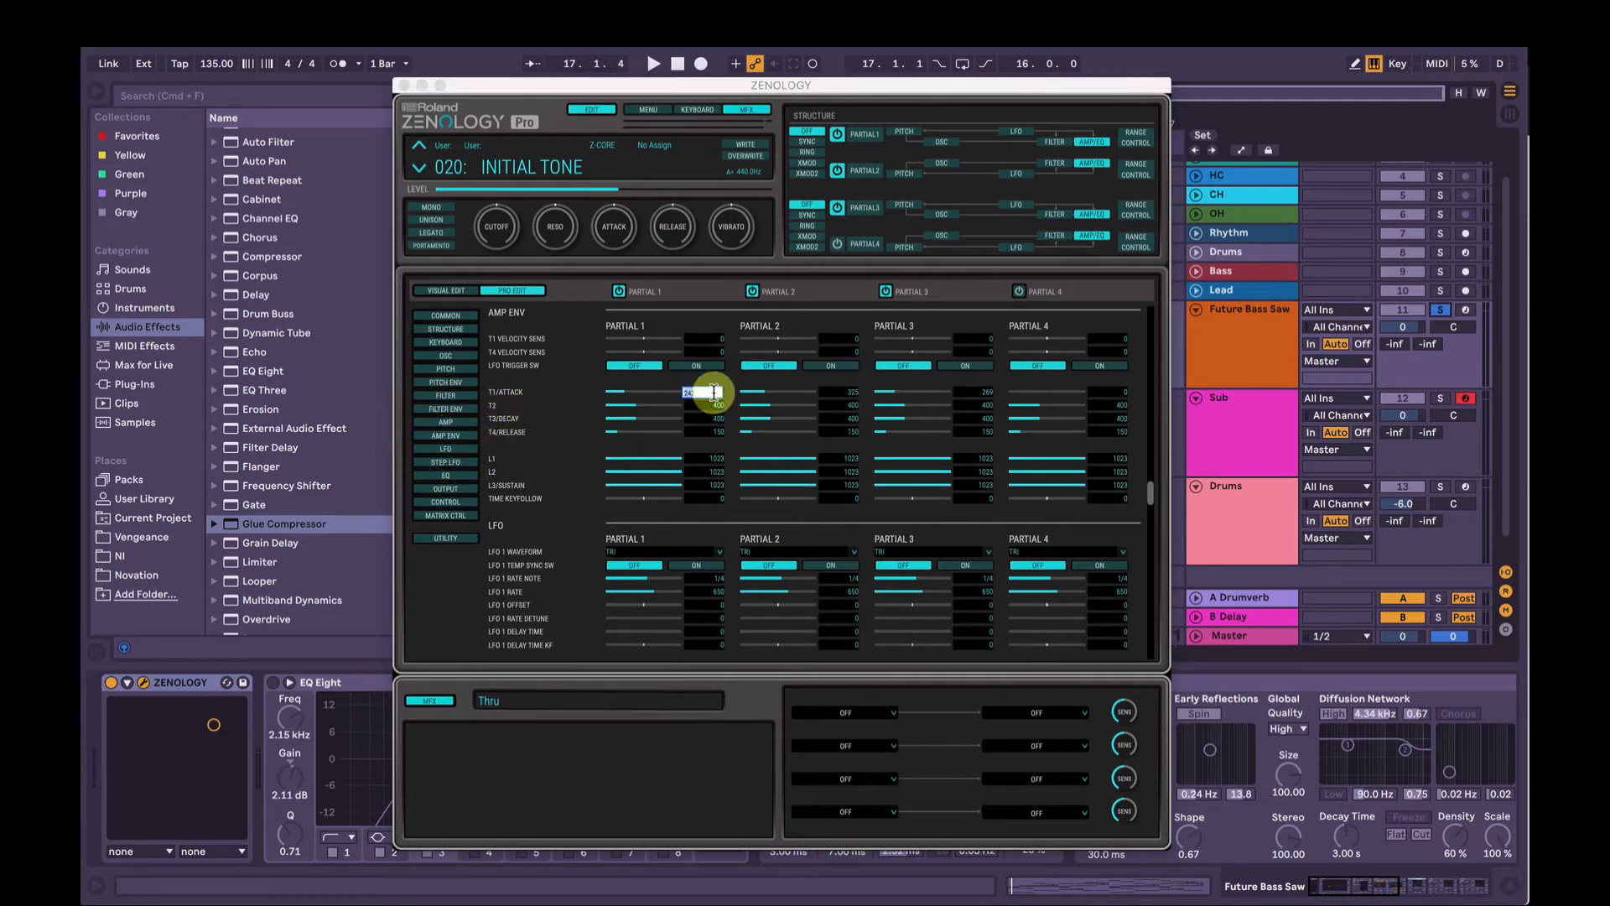
{"action": "type", "text": "214"}
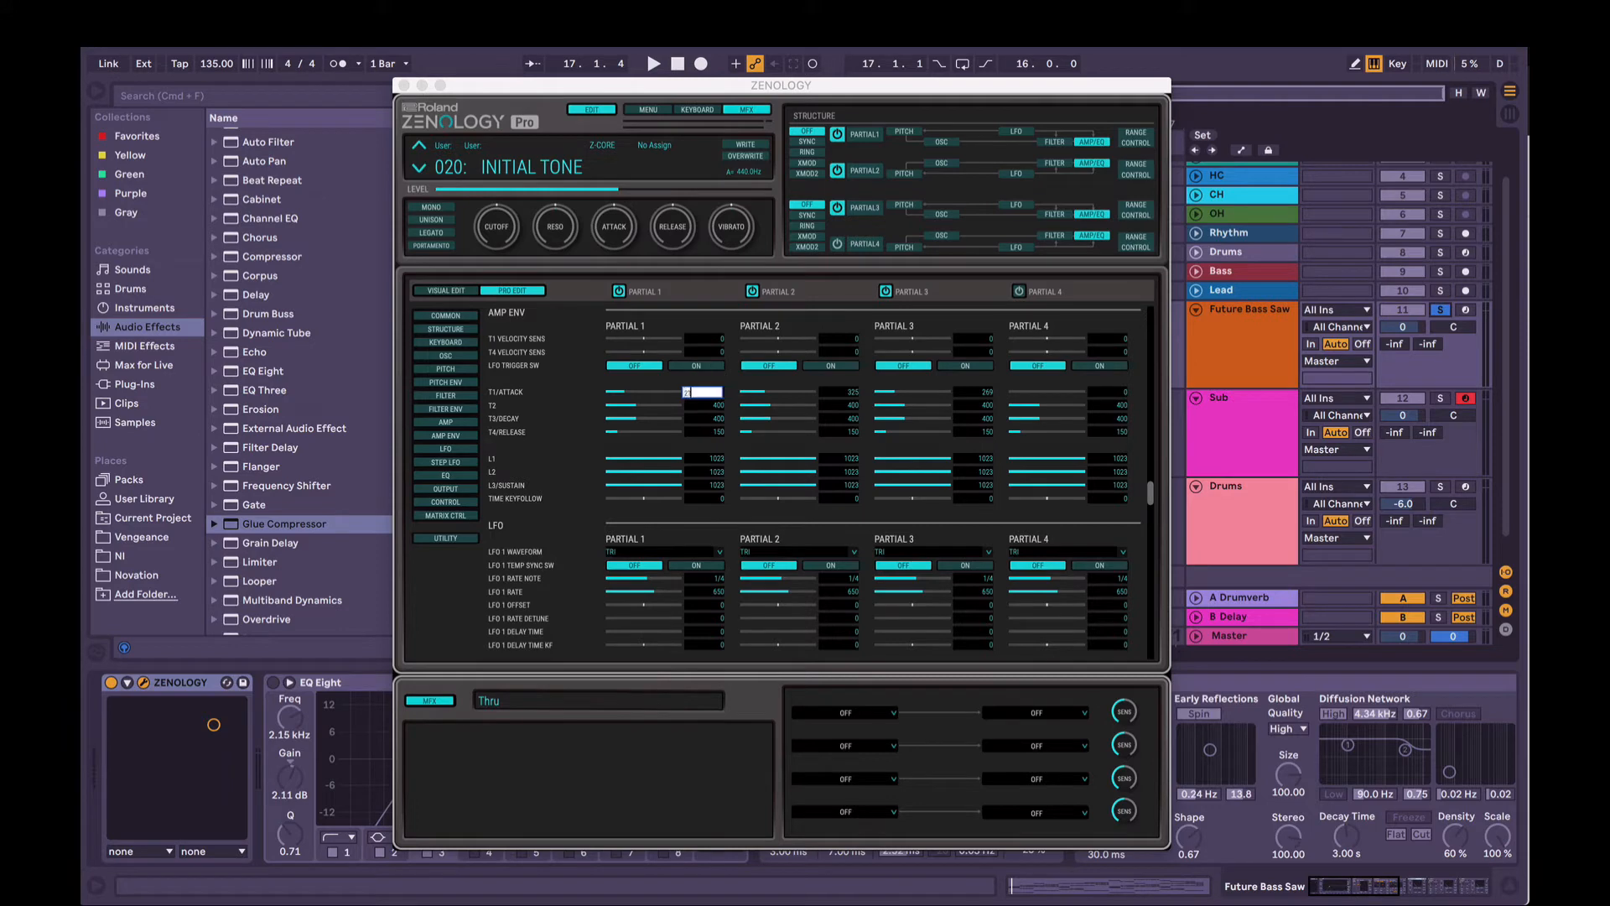
{"action": "key", "text": "Return"}
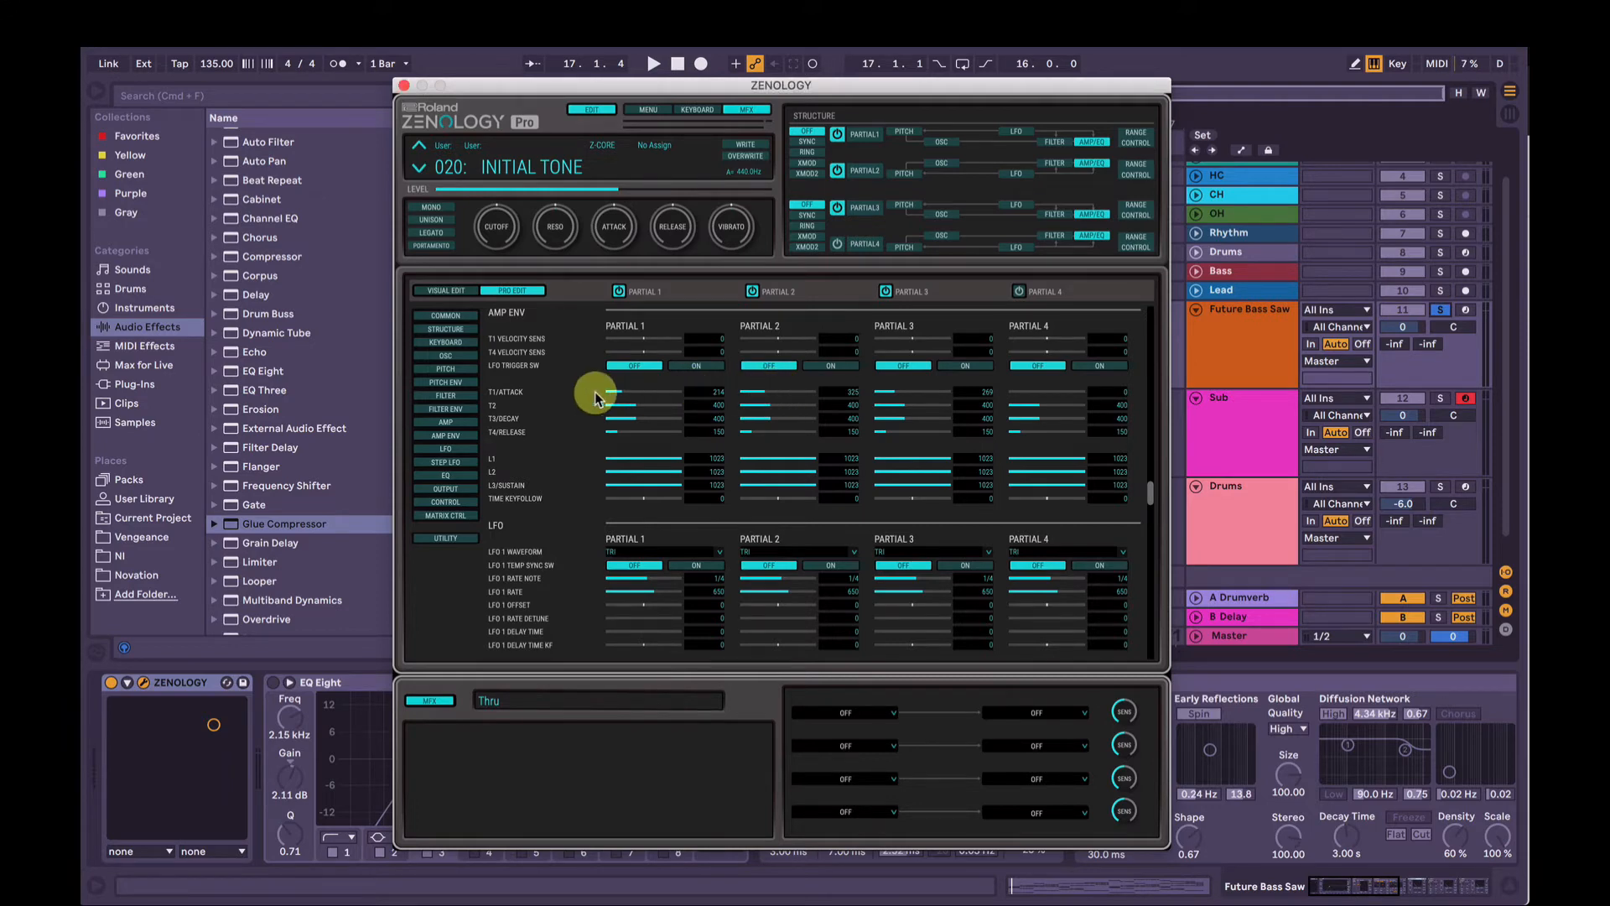
{"action": "double_click", "coordinate": [842, 392]}
{"action": "type", "text": "214"}
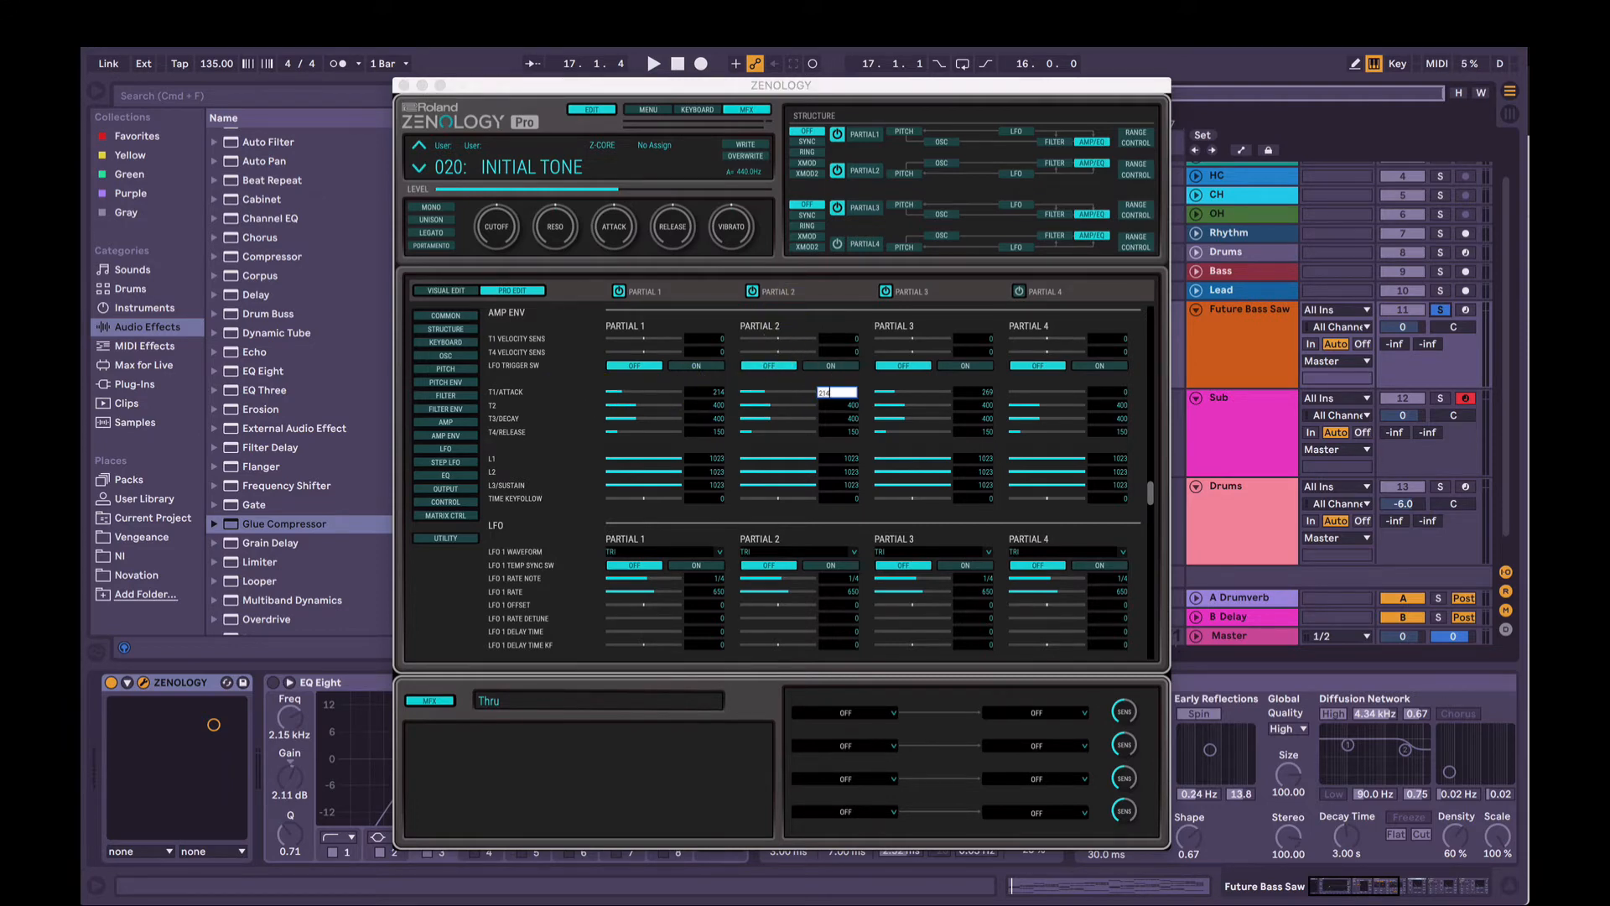
{"action": "key", "text": "Return"}
{"action": "double_click", "coordinate": [965, 395]}
{"action": "type", "text": "214"}
{"action": "key", "text": "Return"}
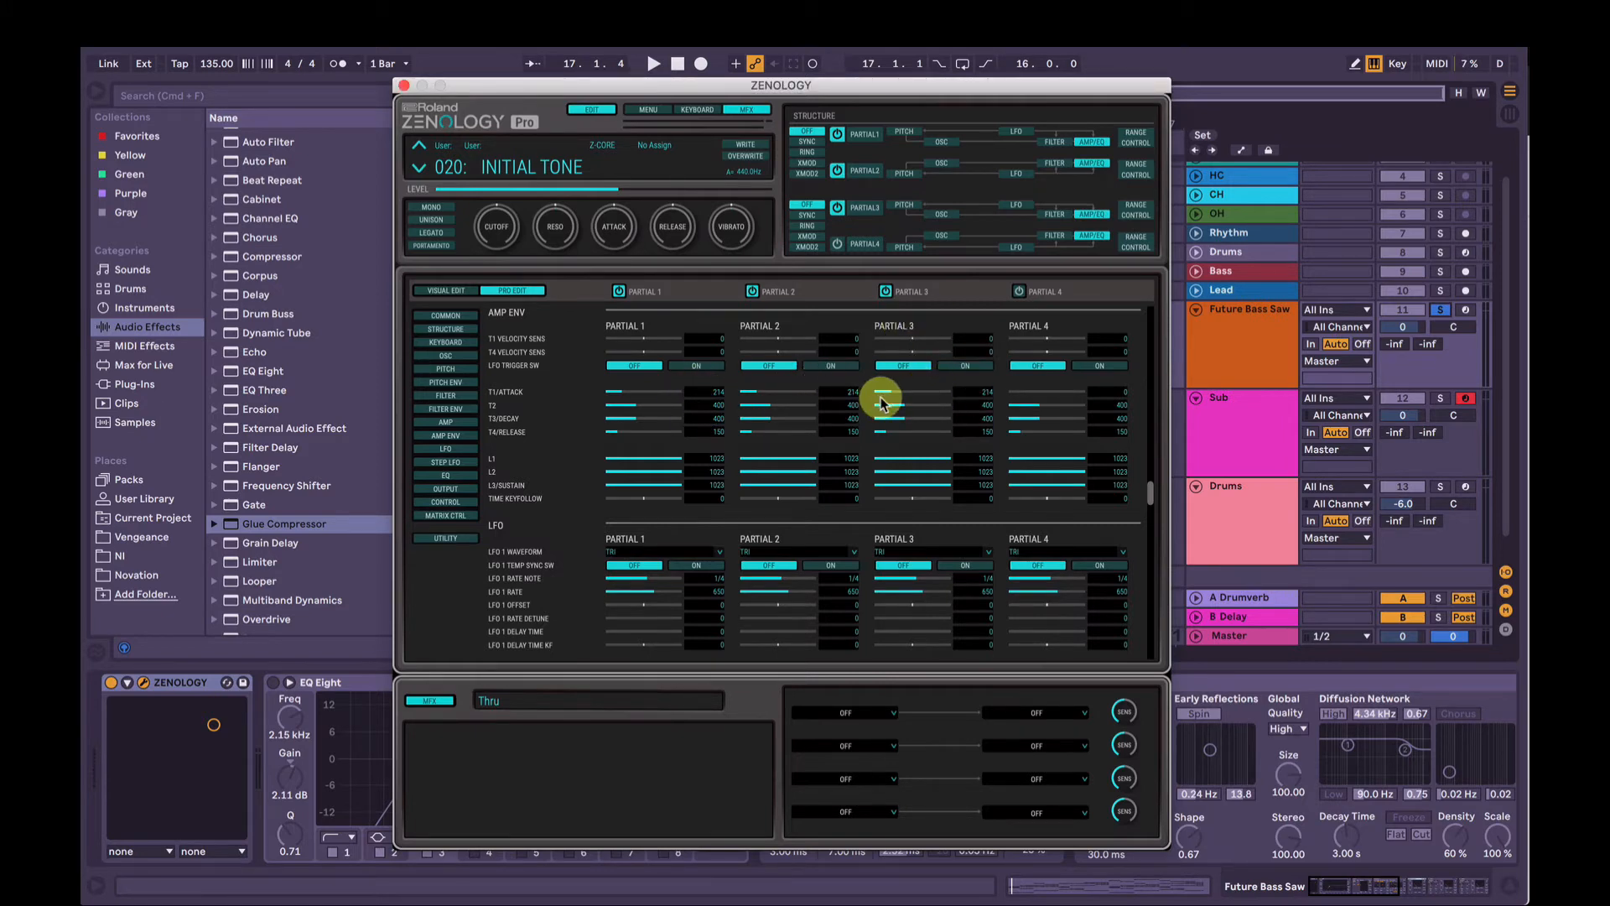
Step: Return to the visual envelope view, switch on Unison with a unison size of 7, and audition the patch
{"action": "left_click", "coordinate": [455, 290]}
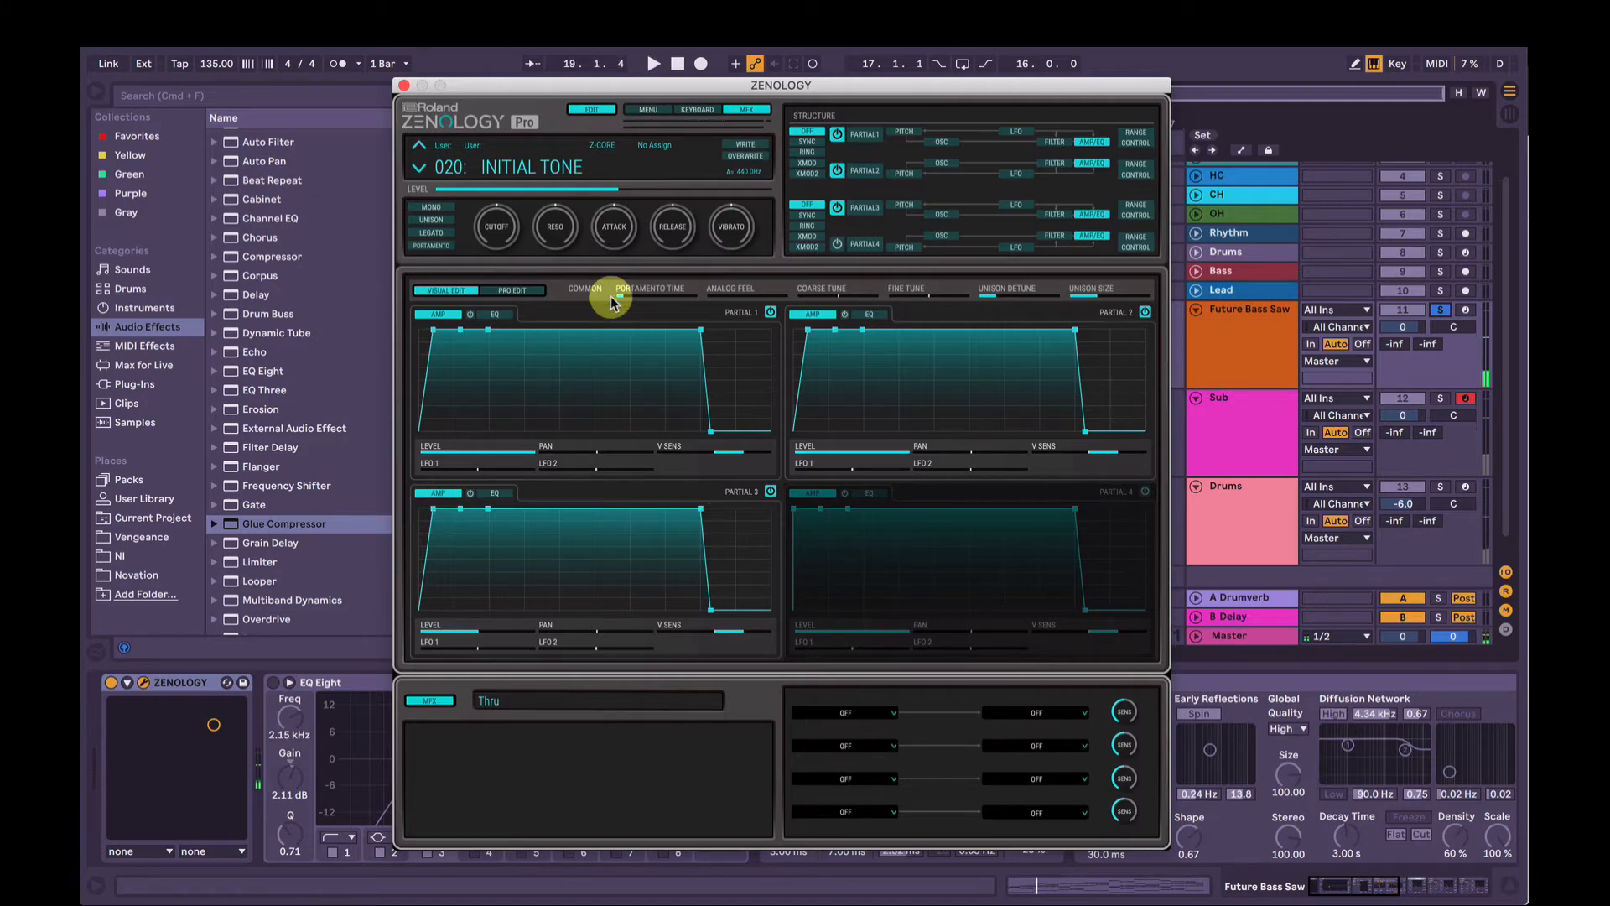
{"action": "left_click", "coordinate": [433, 220]}
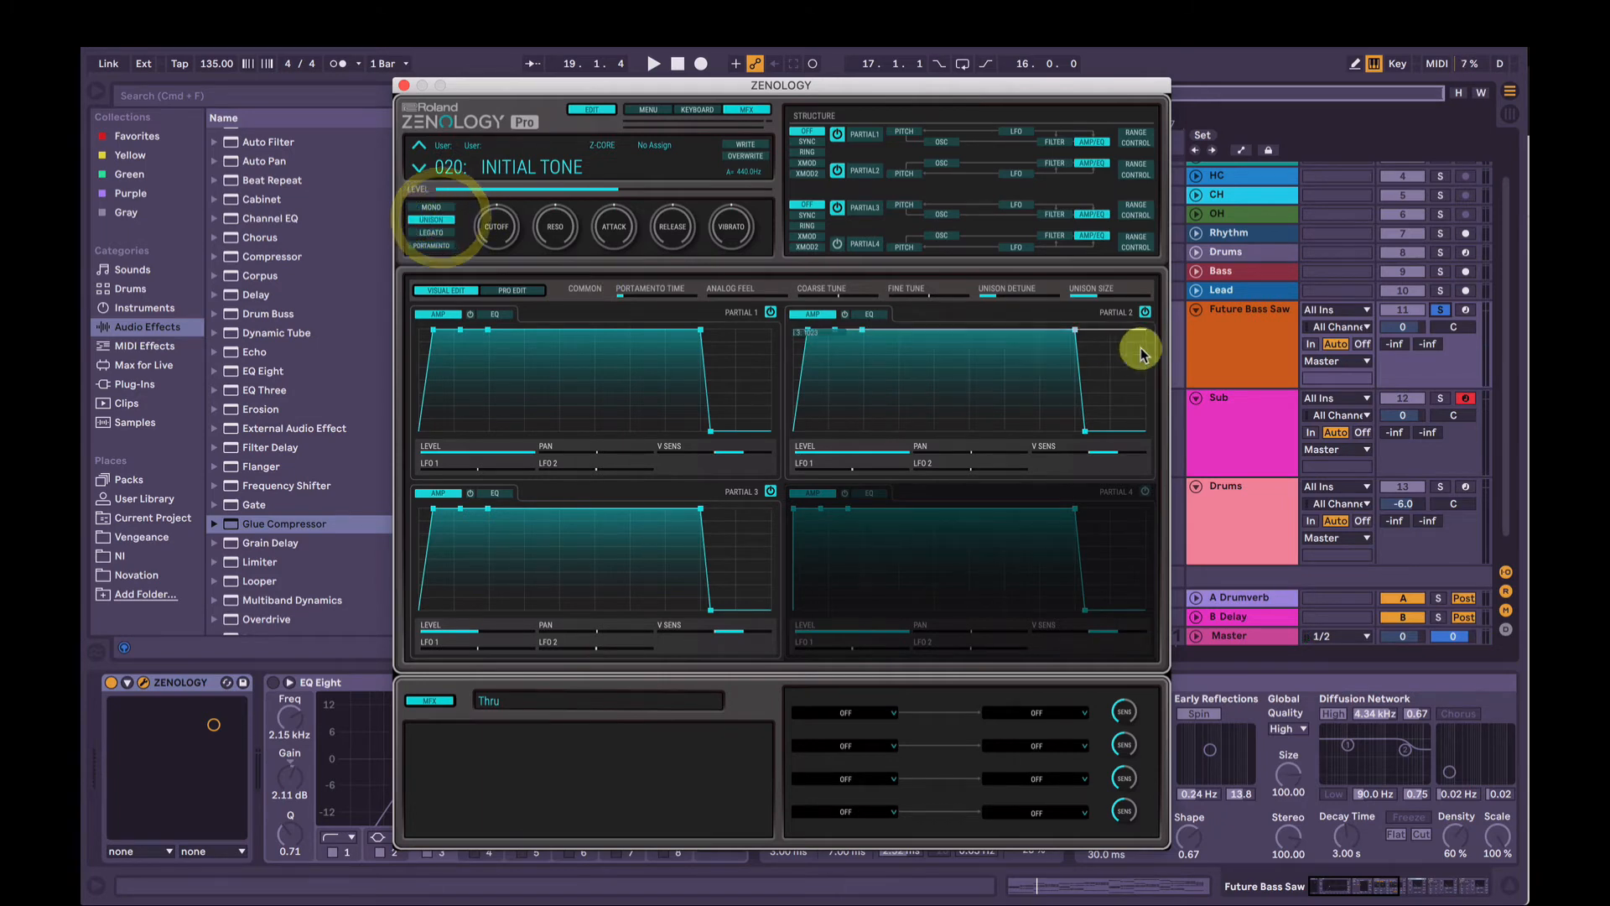
{"action": "left_click_drag", "start_coordinate": [1107, 293], "coordinate": [1137, 289]}
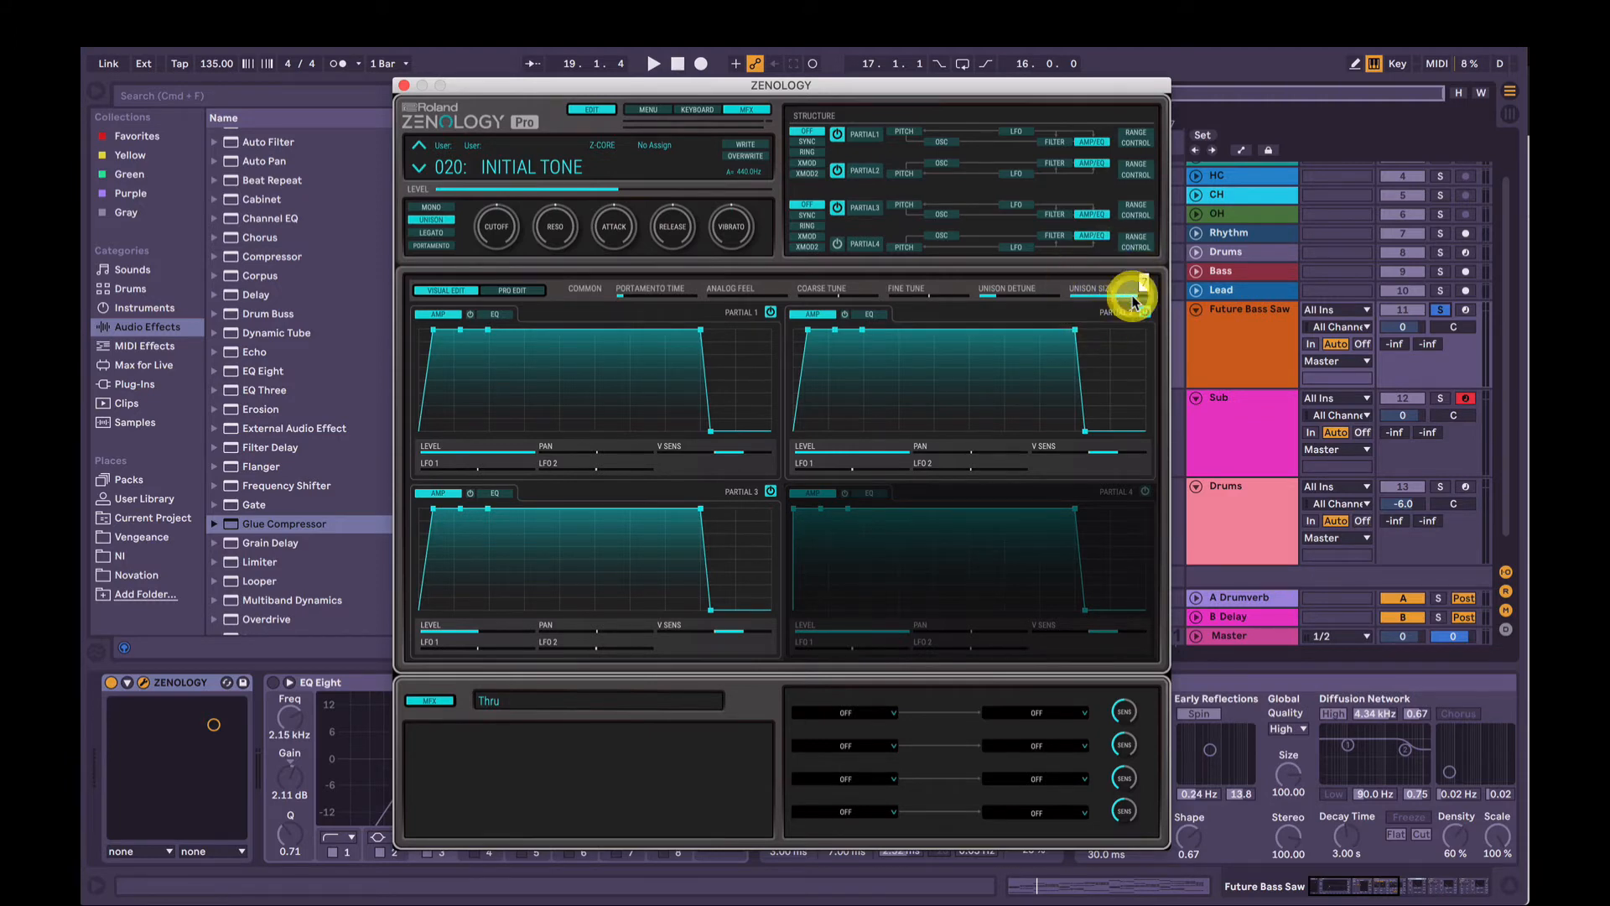
{"action": "key", "text": "space"}
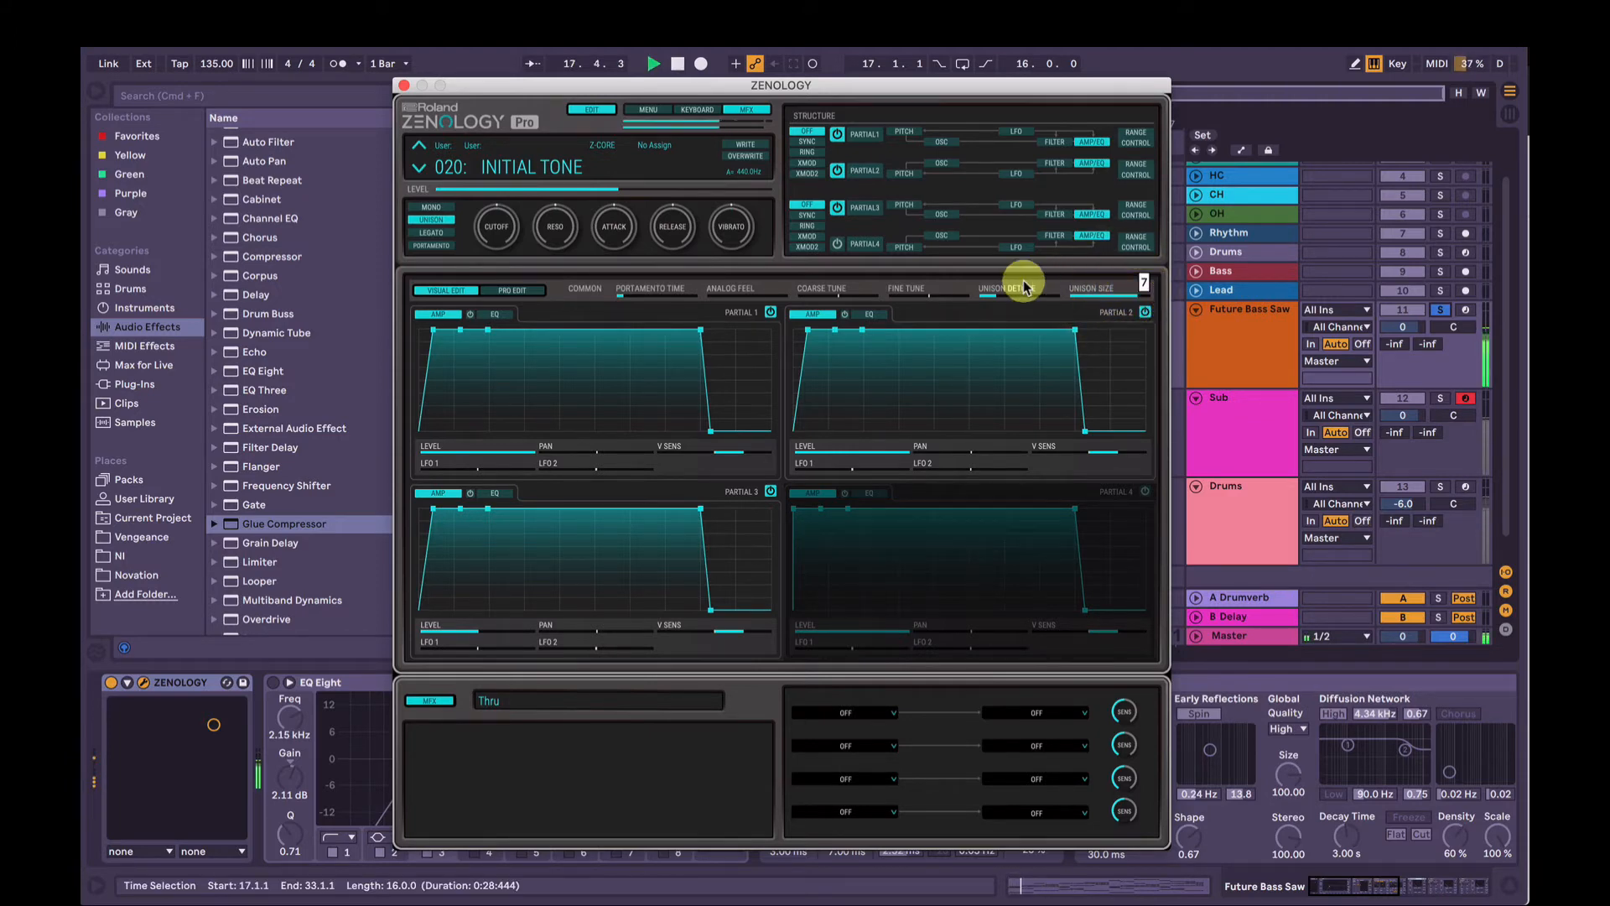
{"action": "key", "text": "space"}
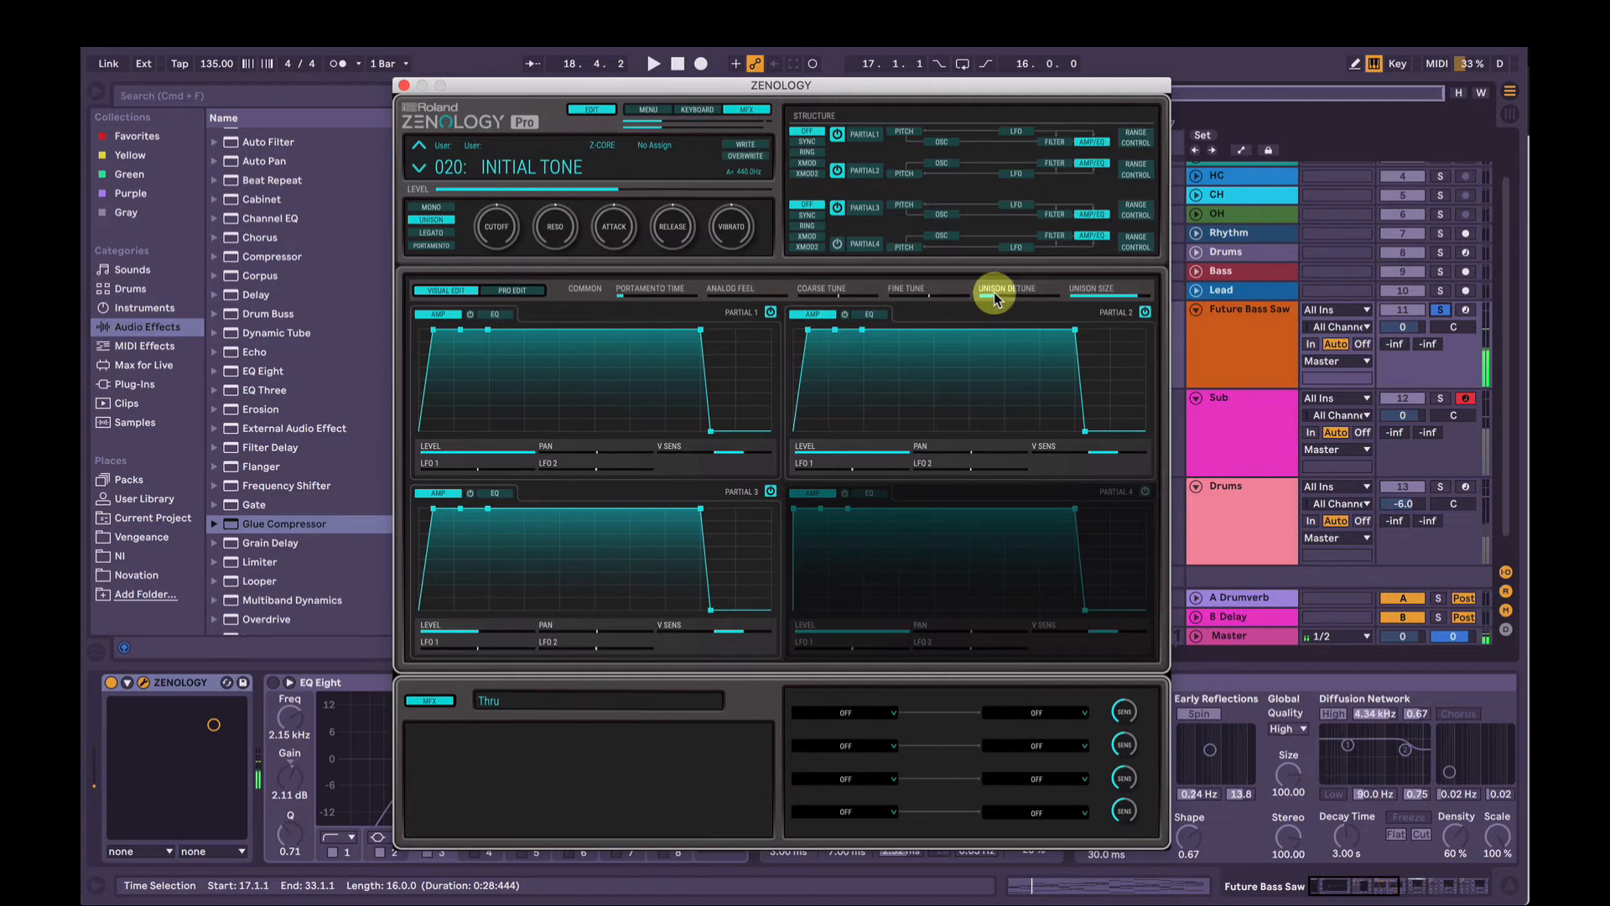
Step: Adjust the unison detune and add a small amount of analog feel while auditioning the patch
{"action": "key", "text": "space"}
{"action": "mouse_move", "coordinate": [995, 299]}
{"action": "left_mouse_down"}
{"action": "mouse_move", "coordinate": [1051, 304]}
{"action": "mouse_move", "coordinate": [989, 307]}
{"action": "left_mouse_up"}
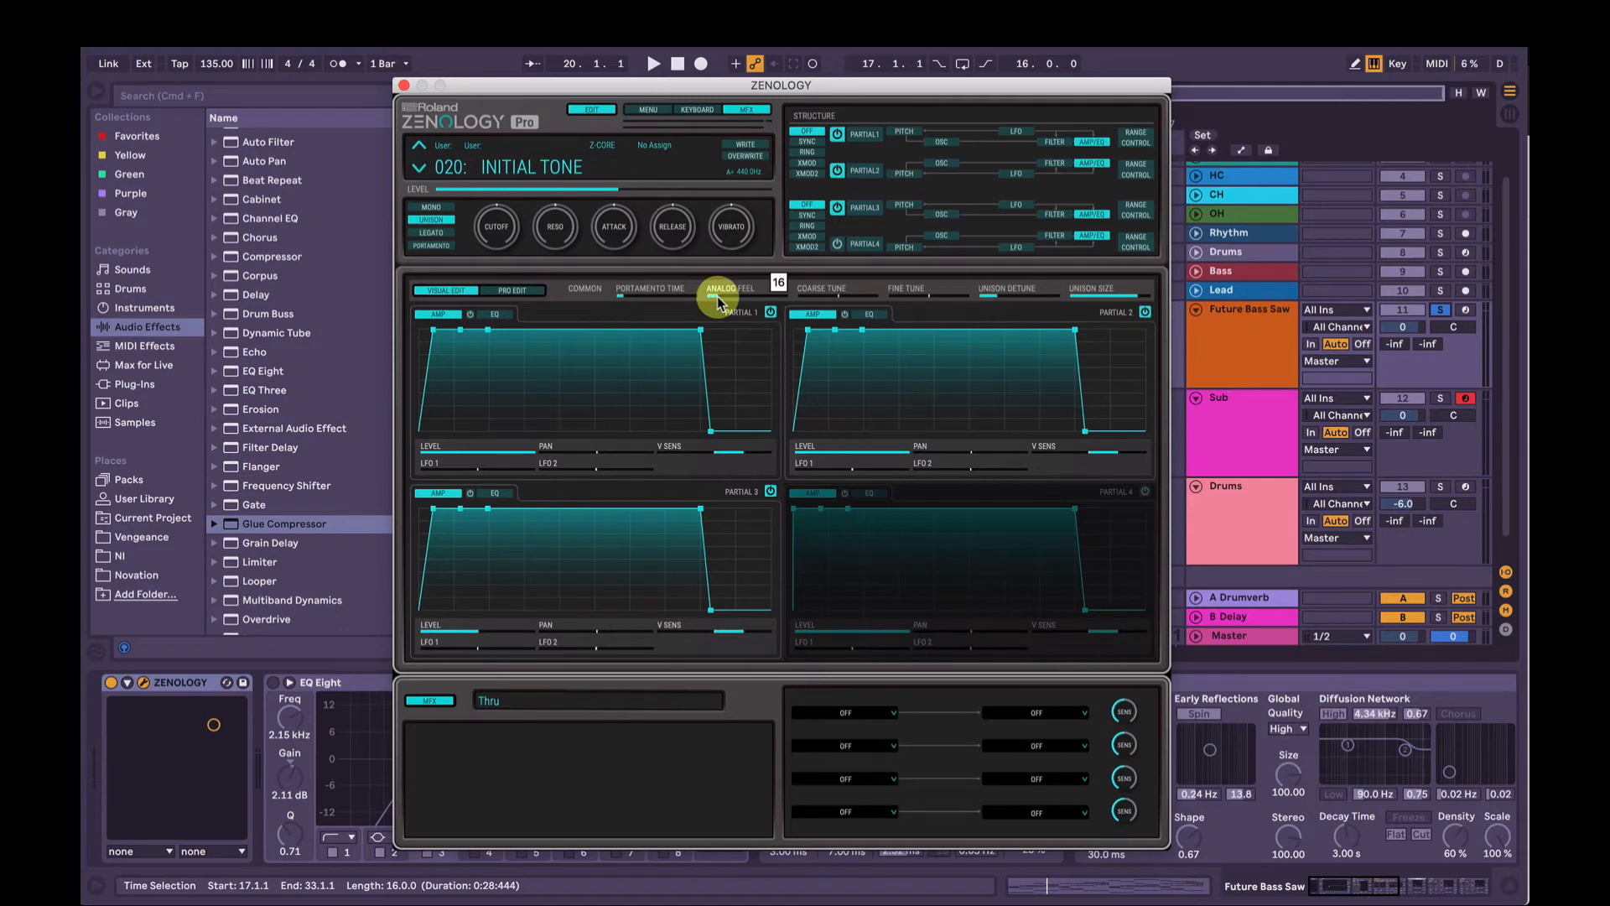
{"action": "key", "text": "space"}
{"action": "mouse_move", "coordinate": [717, 302]}
{"action": "left_mouse_down"}
{"action": "mouse_move", "coordinate": [788, 305]}
{"action": "mouse_move", "coordinate": [710, 311]}
{"action": "left_mouse_up"}
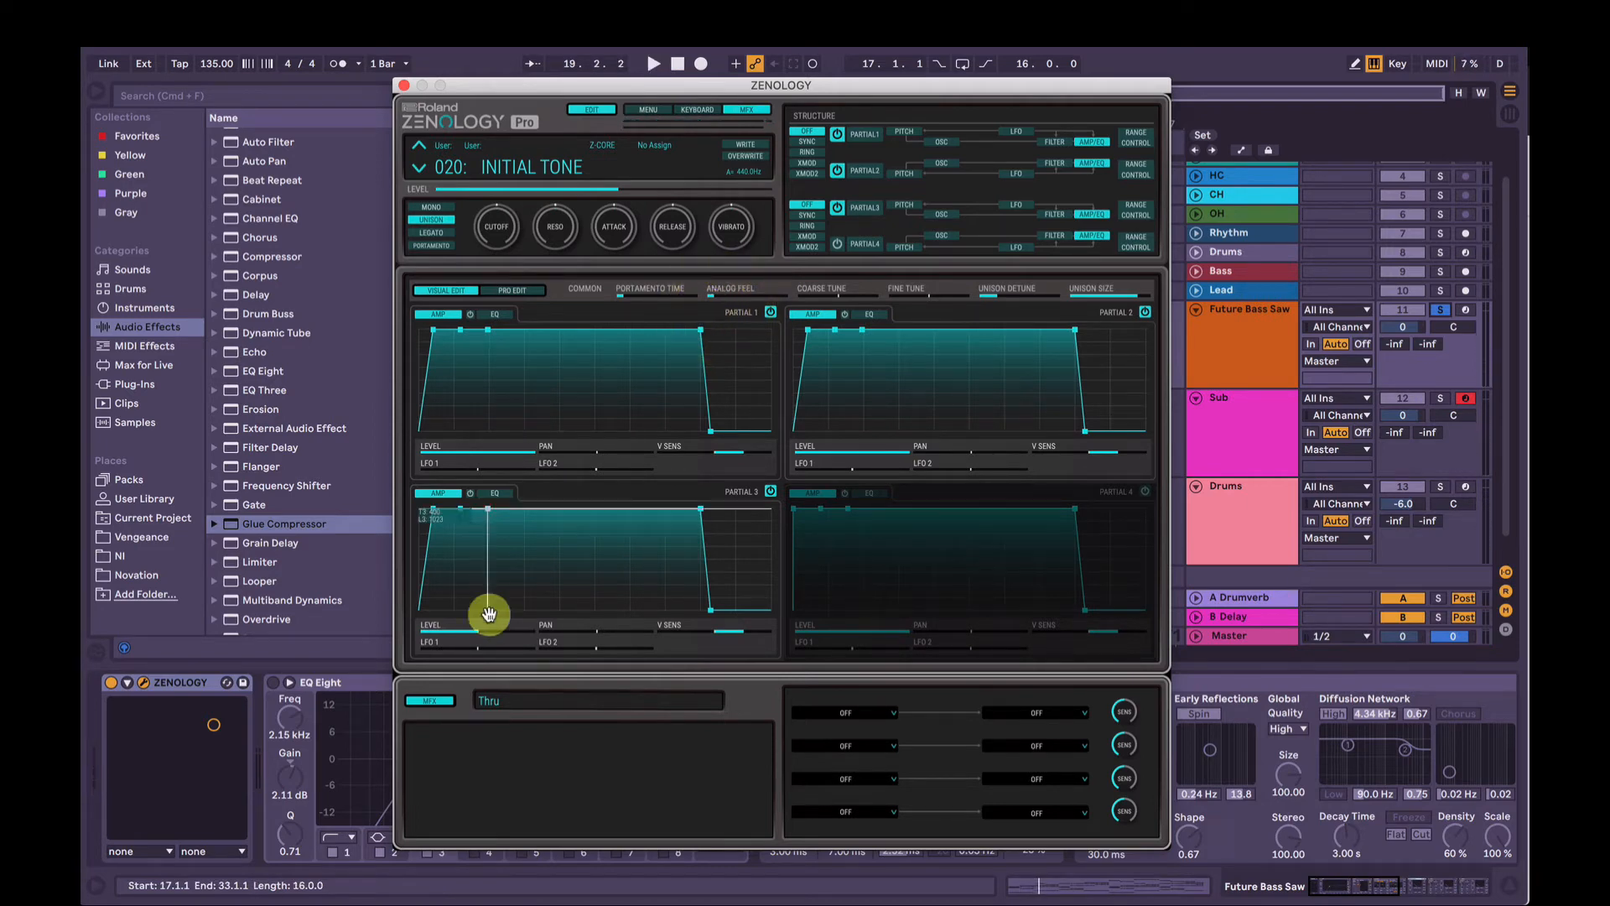
Step: Assign the Enhancer from the Filter category as the patch's multi-effect
{"action": "left_click", "coordinate": [745, 139]}
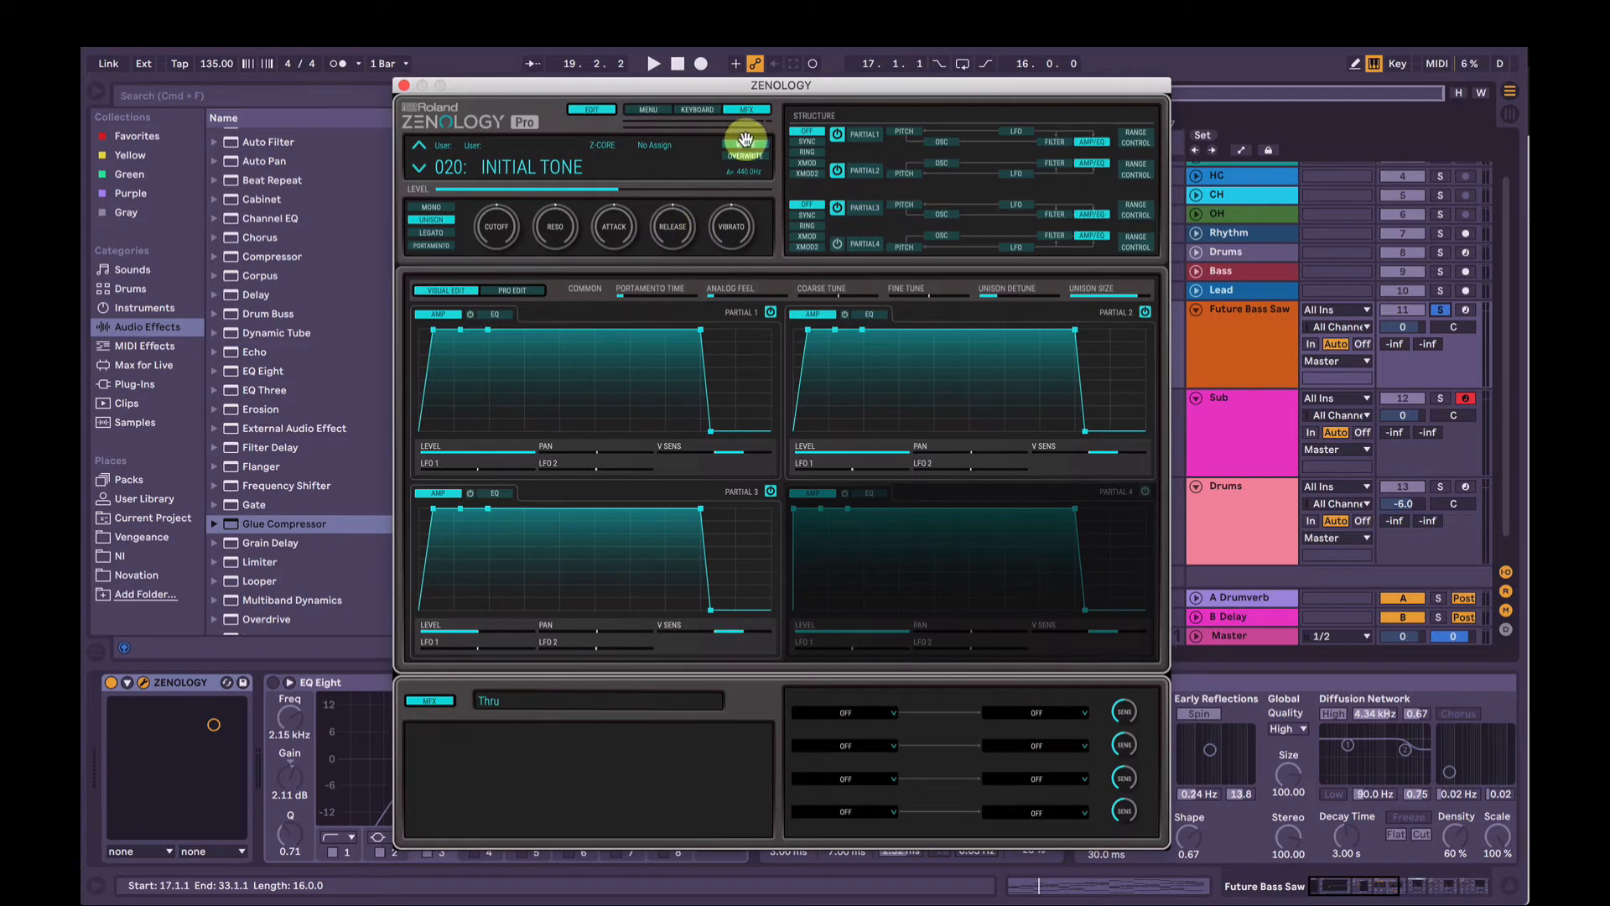
{"action": "left_click", "coordinate": [757, 112]}
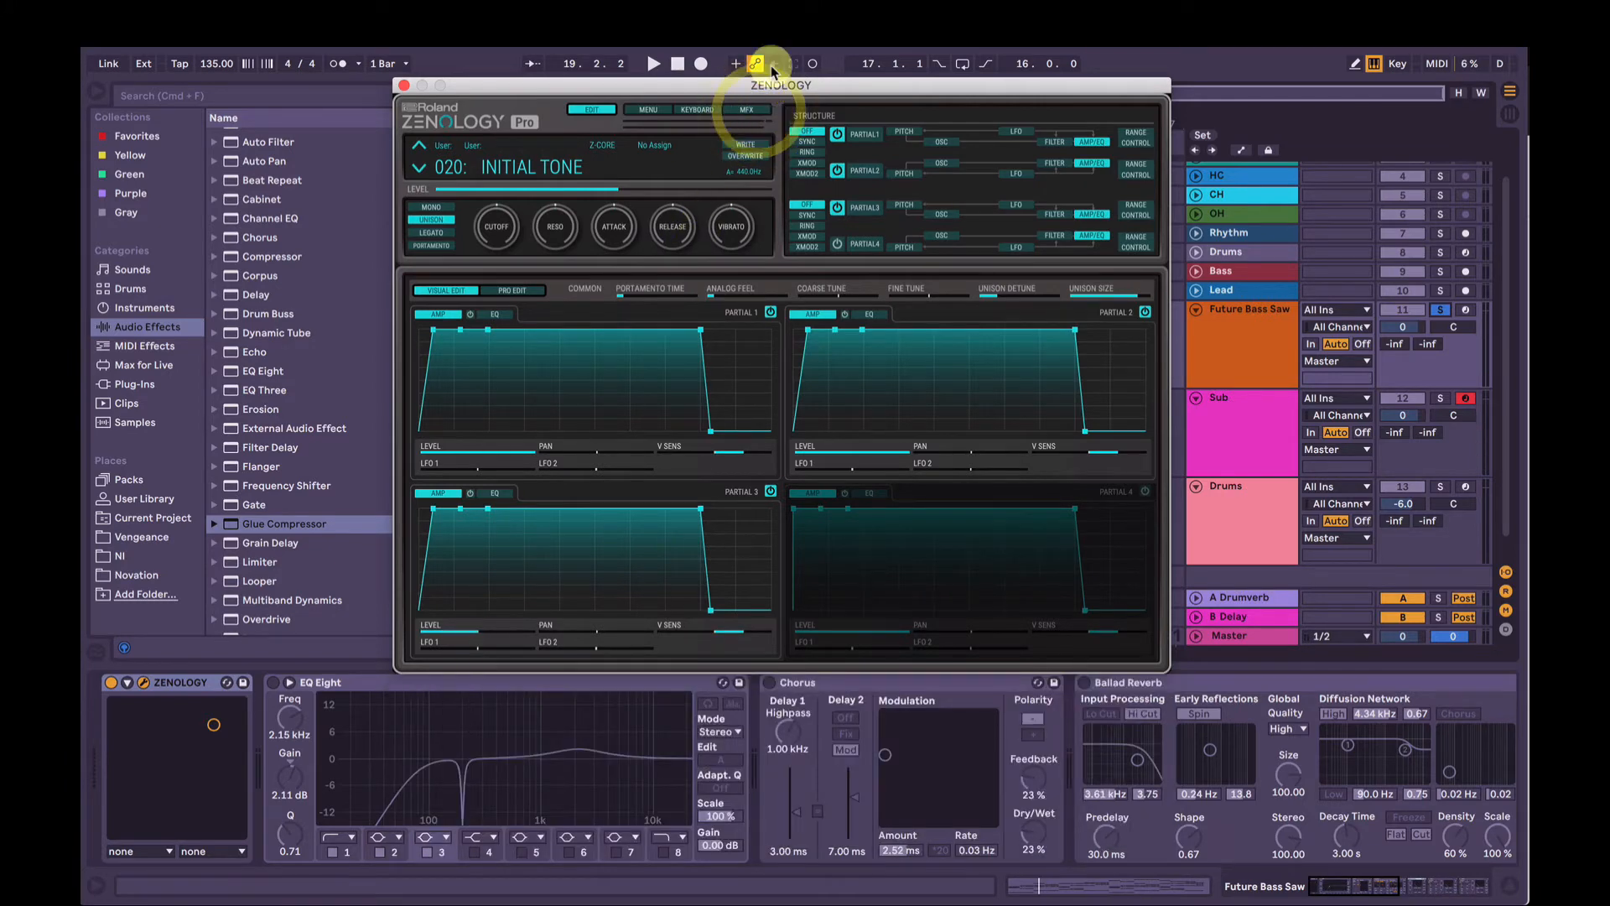
{"action": "left_click", "coordinate": [752, 109]}
{"action": "left_click", "coordinate": [516, 701]}
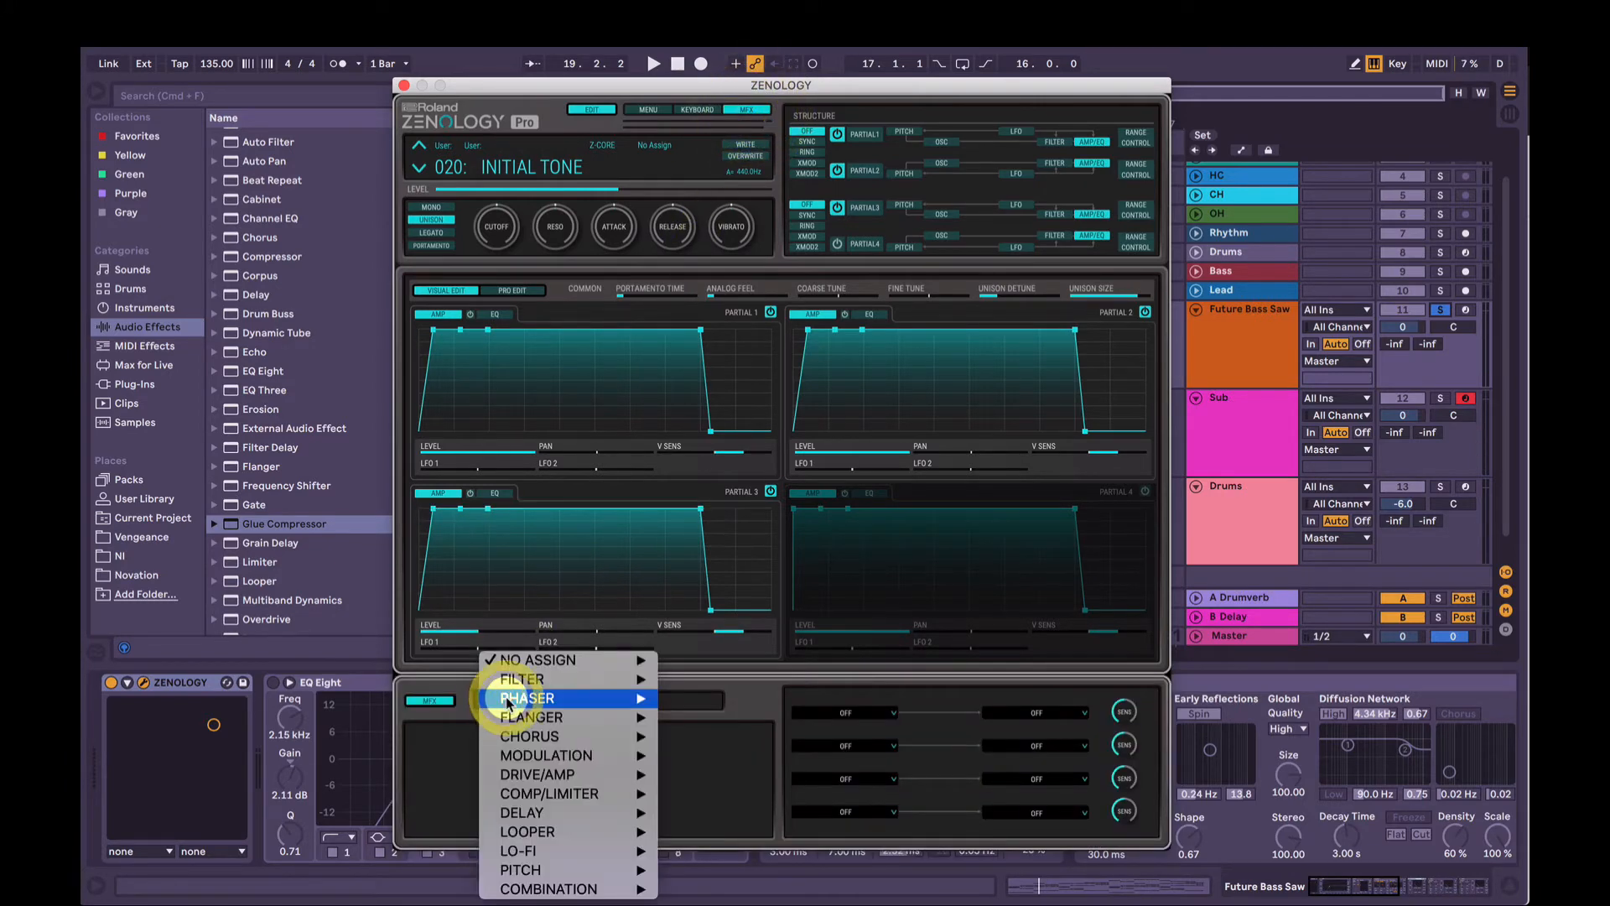
{"action": "mouse_move", "coordinate": [529, 679]}
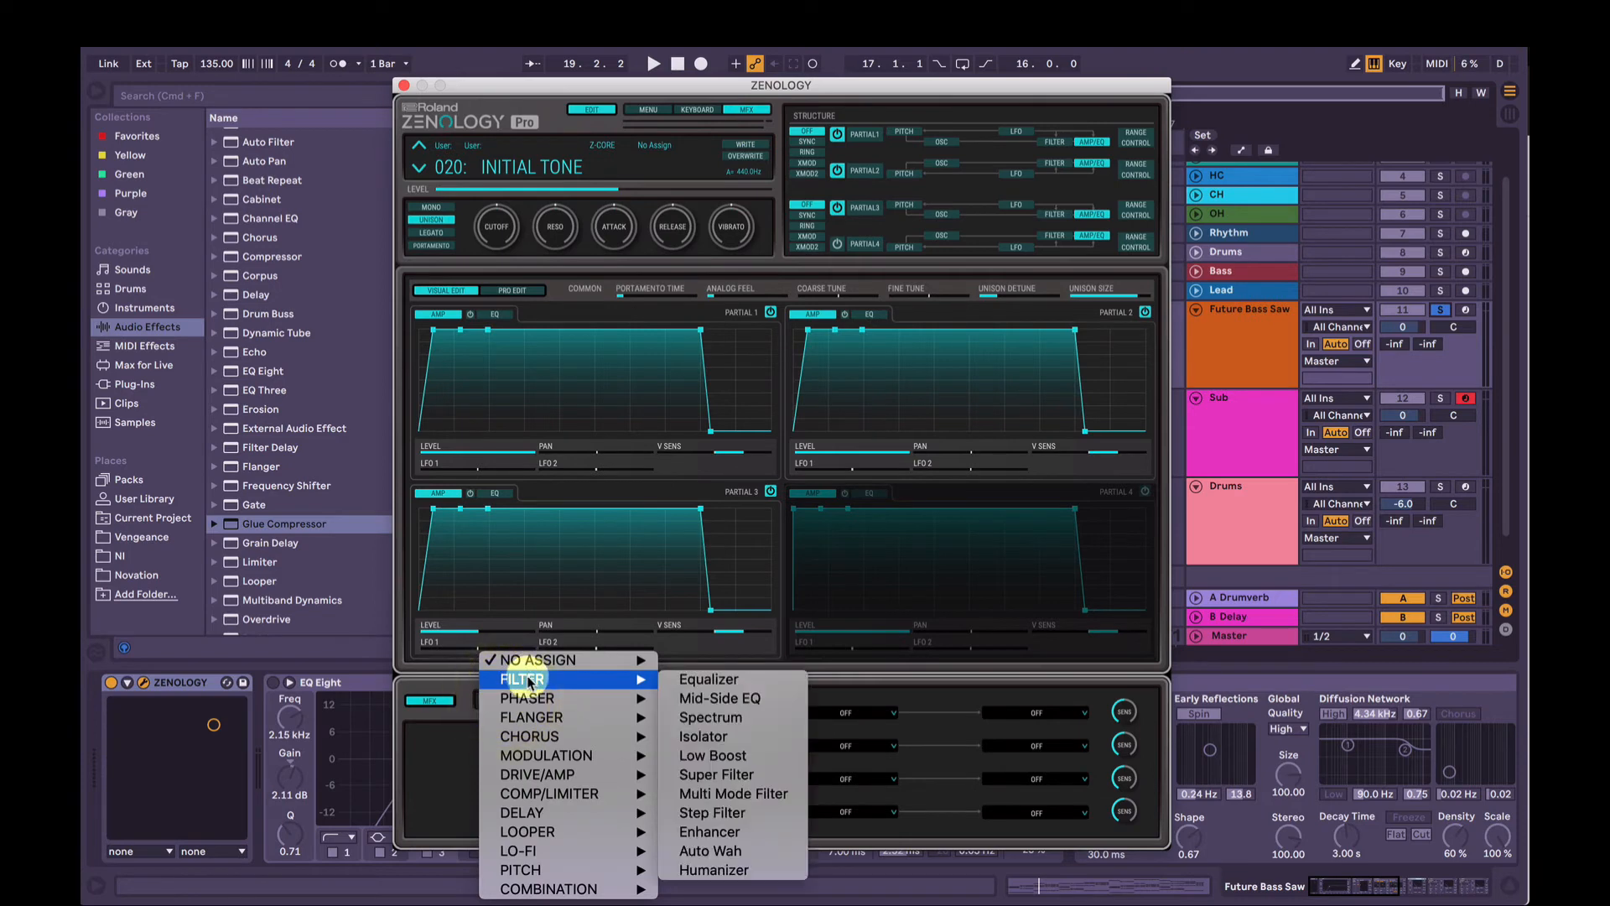
{"action": "left_click", "coordinate": [738, 831]}
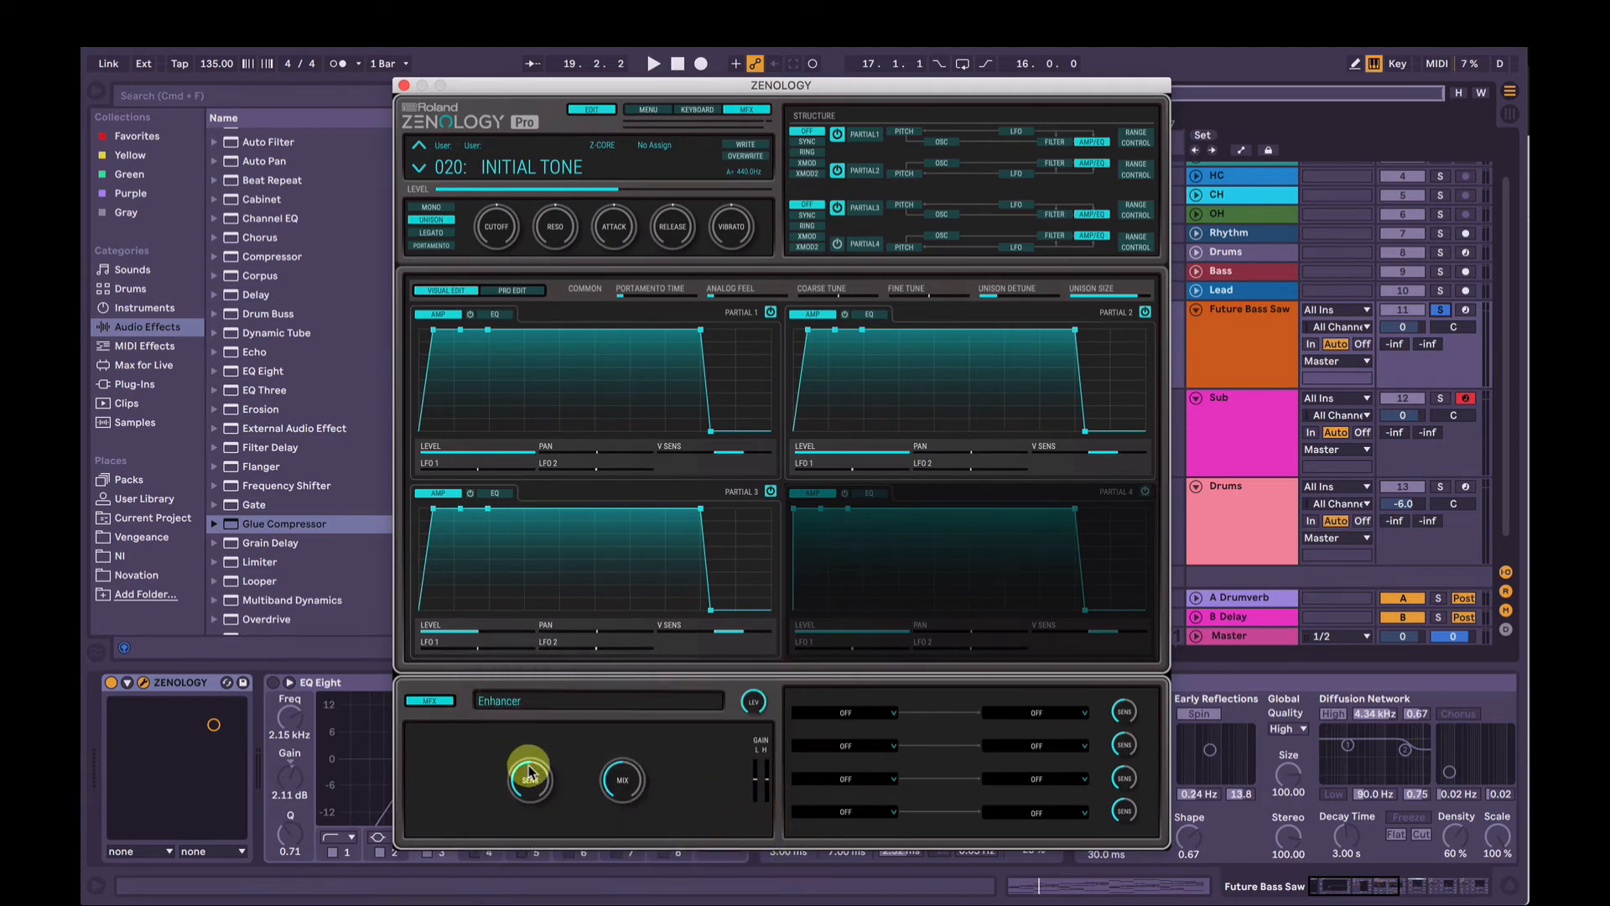
Step: Compare the patch with the Enhancer bypassed and enabled, and raise the effect's Sens amount
{"action": "left_click_drag", "start_coordinate": [529, 767], "coordinate": [521, 808]}
{"action": "key", "text": "space"}
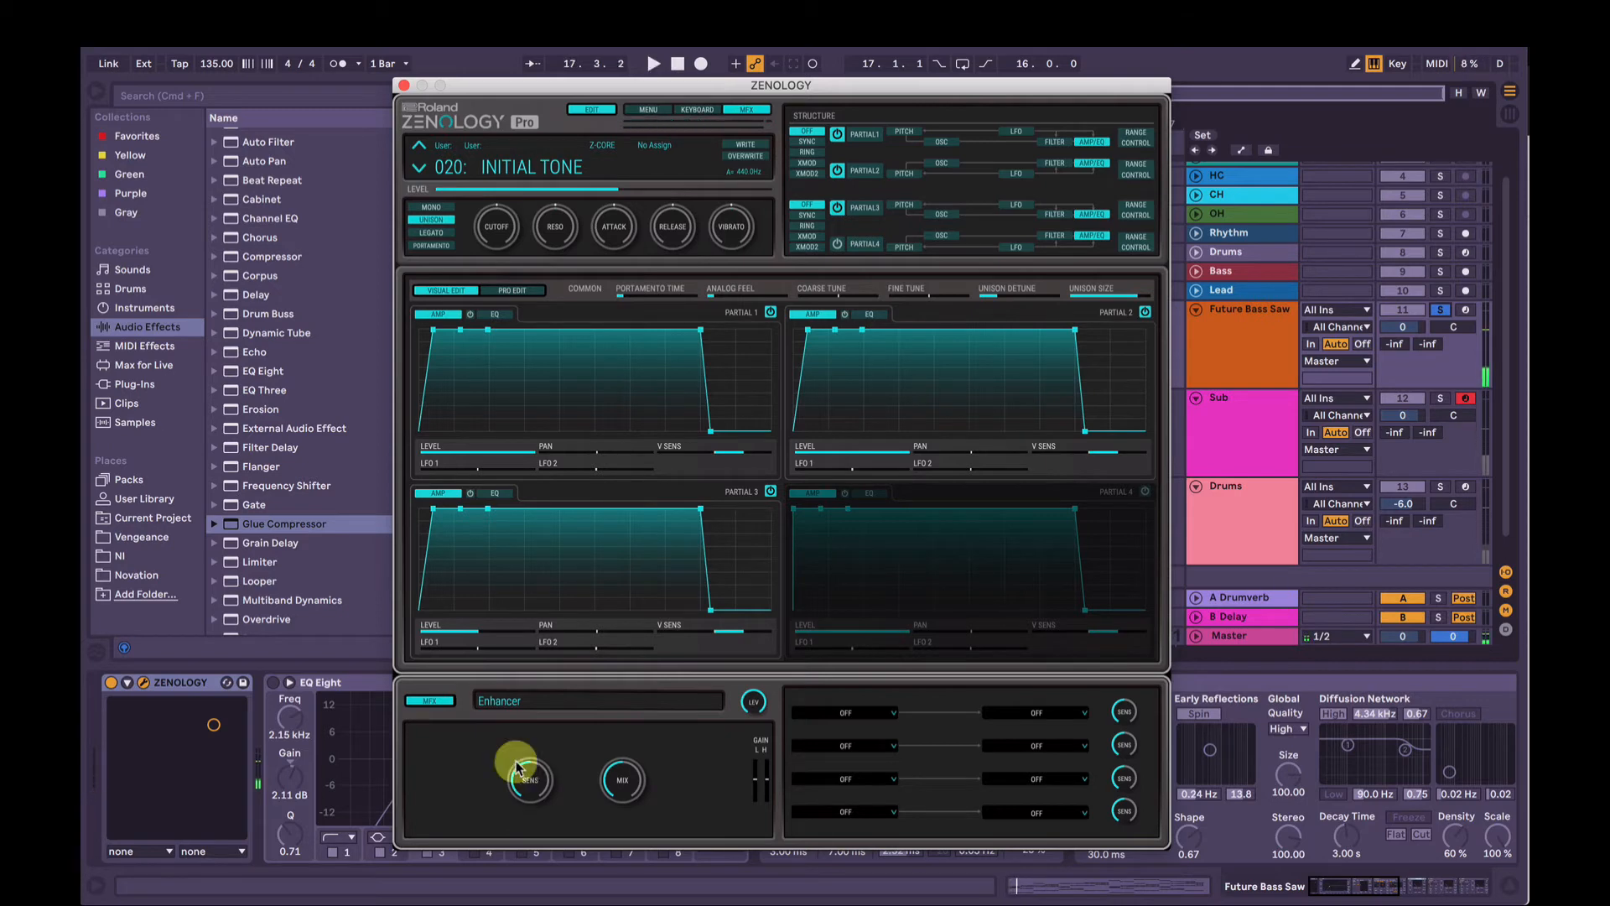
{"action": "left_click", "coordinate": [438, 702]}
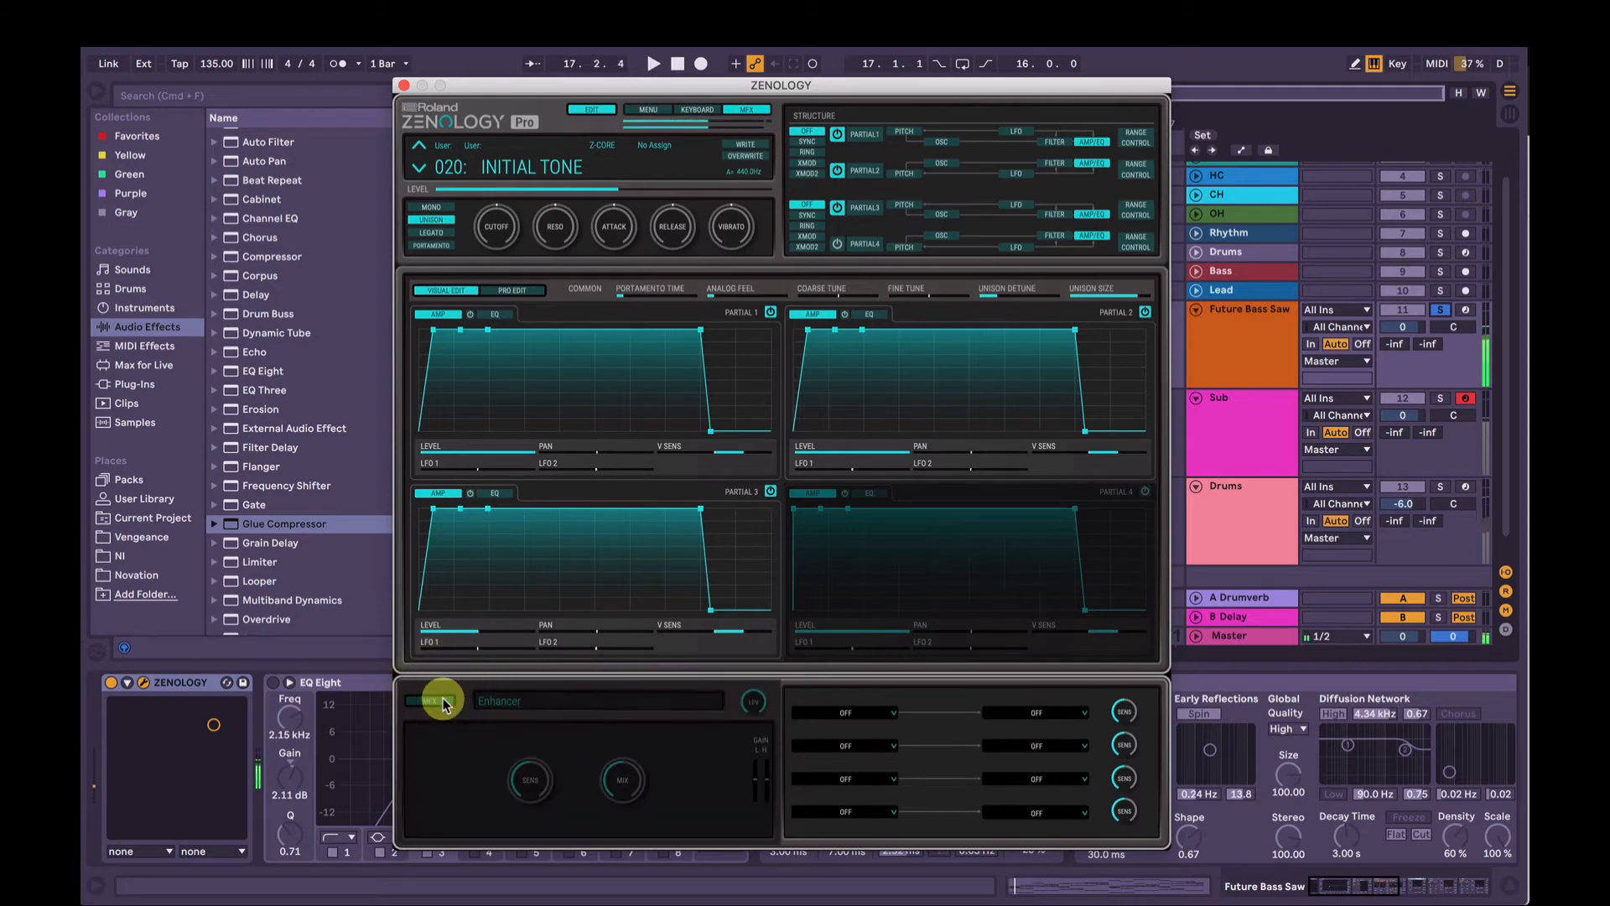
{"action": "left_click", "coordinate": [440, 702]}
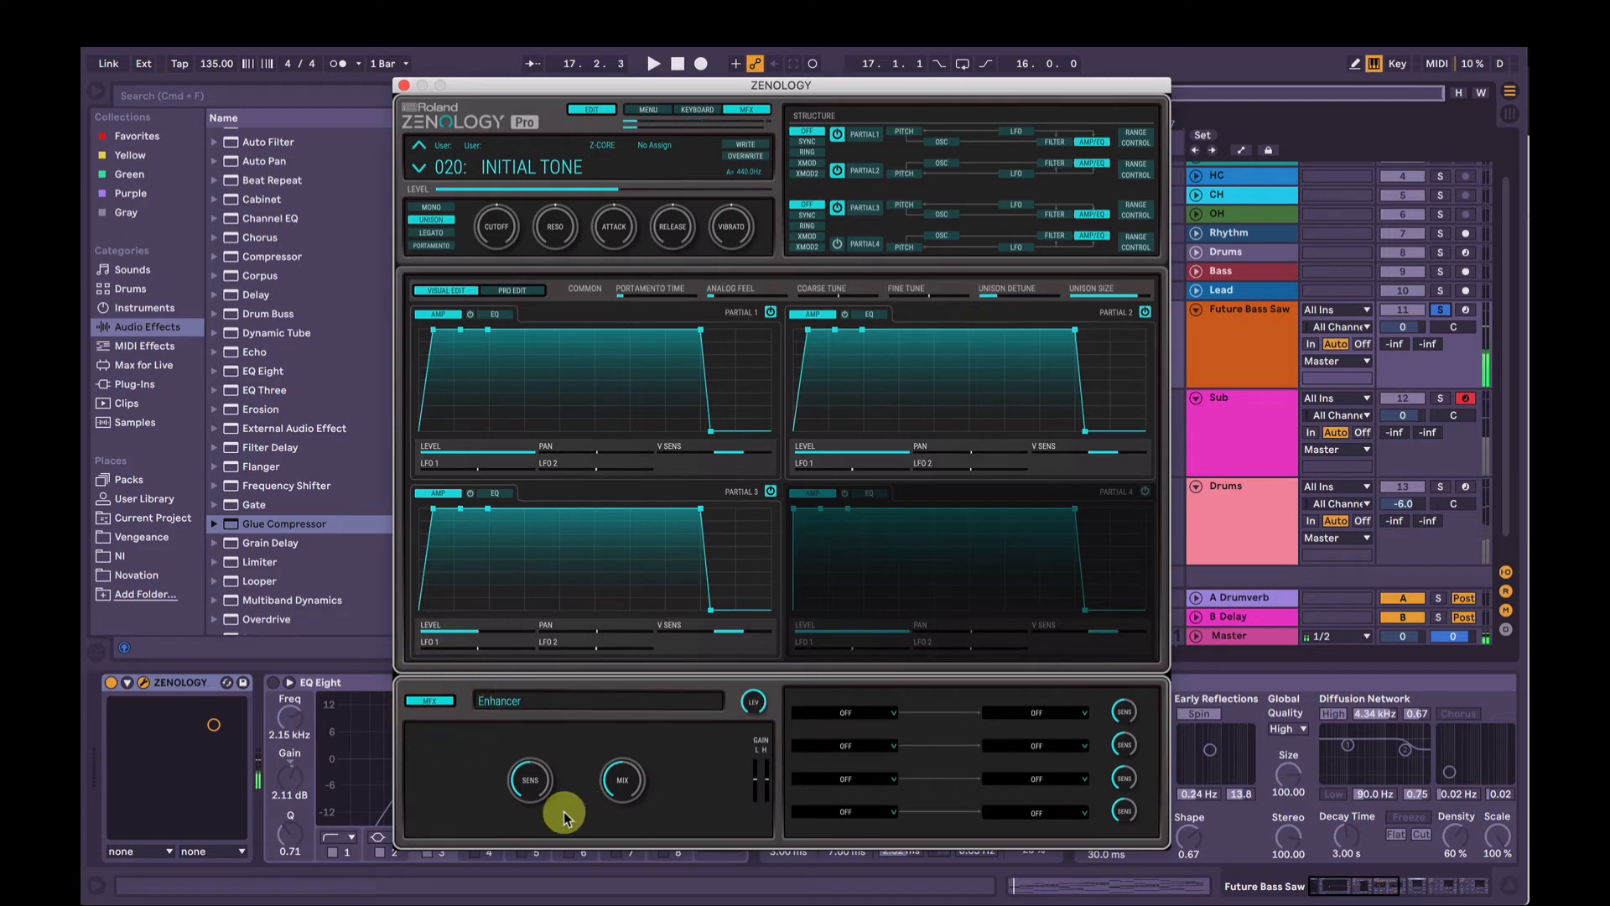
{"action": "left_click_drag", "start_coordinate": [537, 793], "coordinate": [561, 676]}
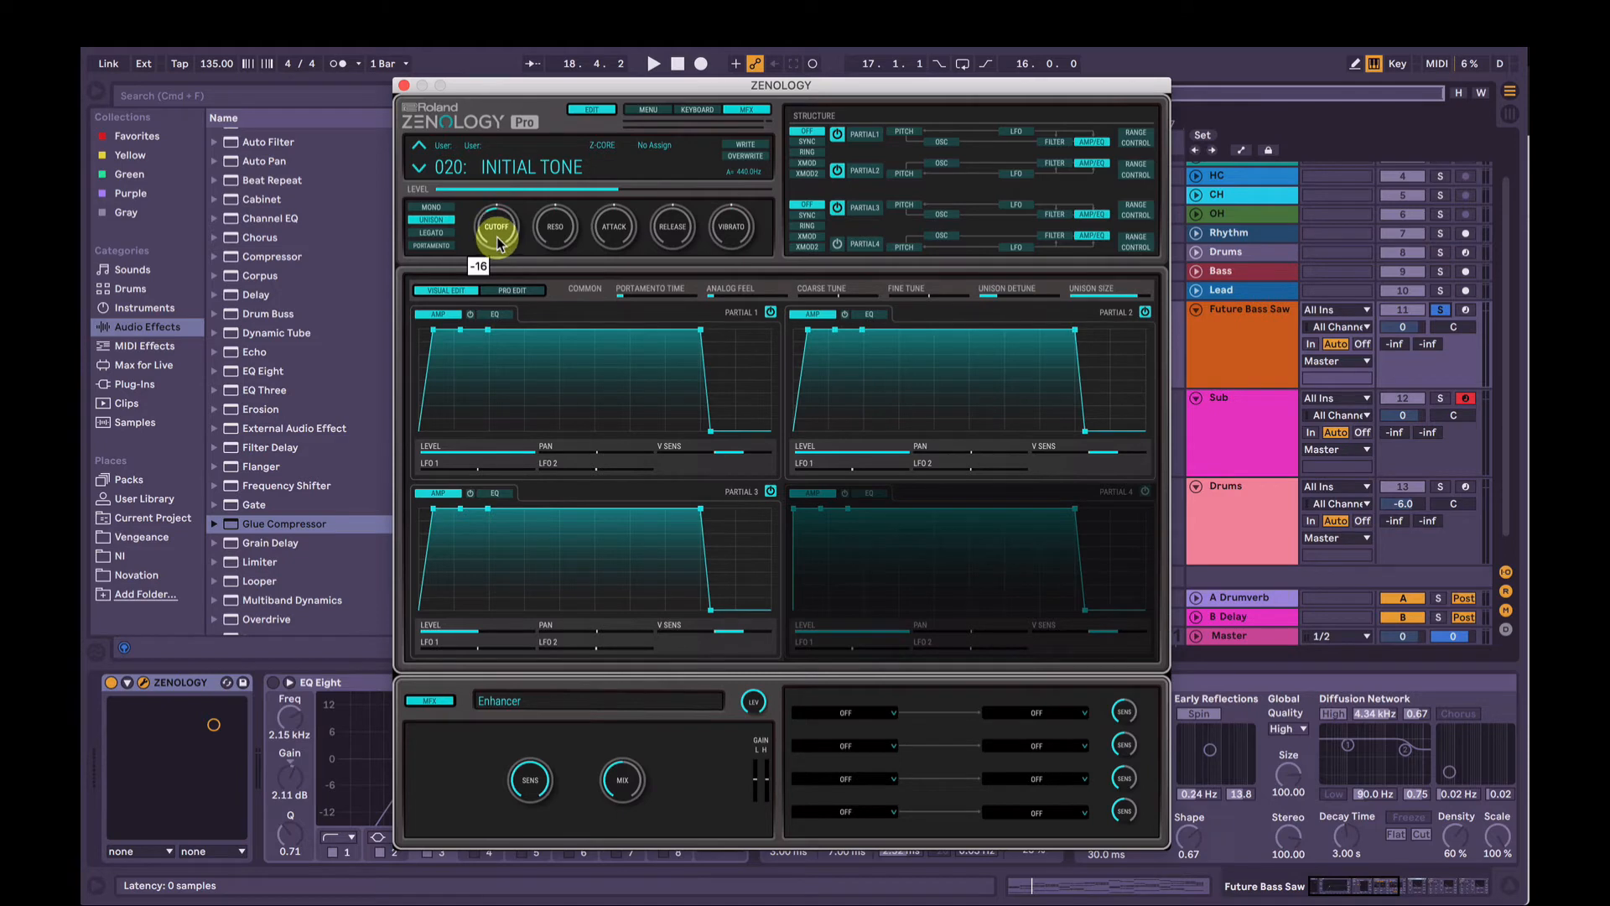
Step: Try lower cutoff settings of around -16 and -13 during playback, and return the cutoff to 0
{"action": "key", "text": "space"}
{"action": "left_click_drag", "start_coordinate": [498, 243], "coordinate": [500, 247]}
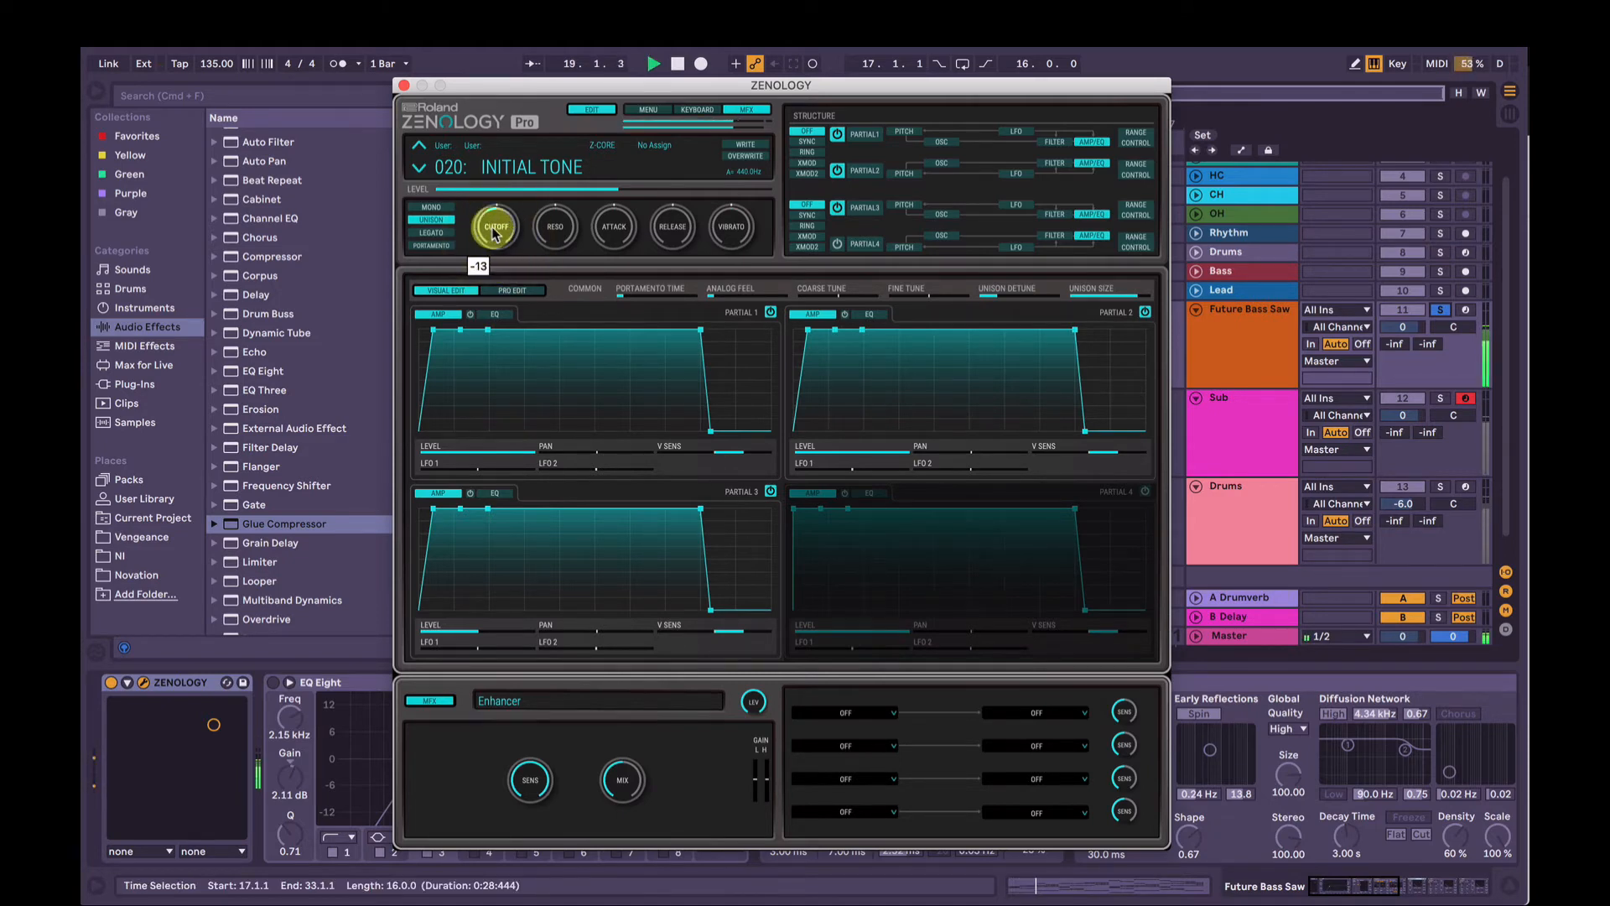
{"action": "key", "text": "space"}
{"action": "mouse_move", "coordinate": [493, 218]}
{"action": "left_mouse_down"}
{"action": "mouse_move", "coordinate": [503, 196]}
{"action": "mouse_move", "coordinate": [506, 233]}
{"action": "left_mouse_up"}
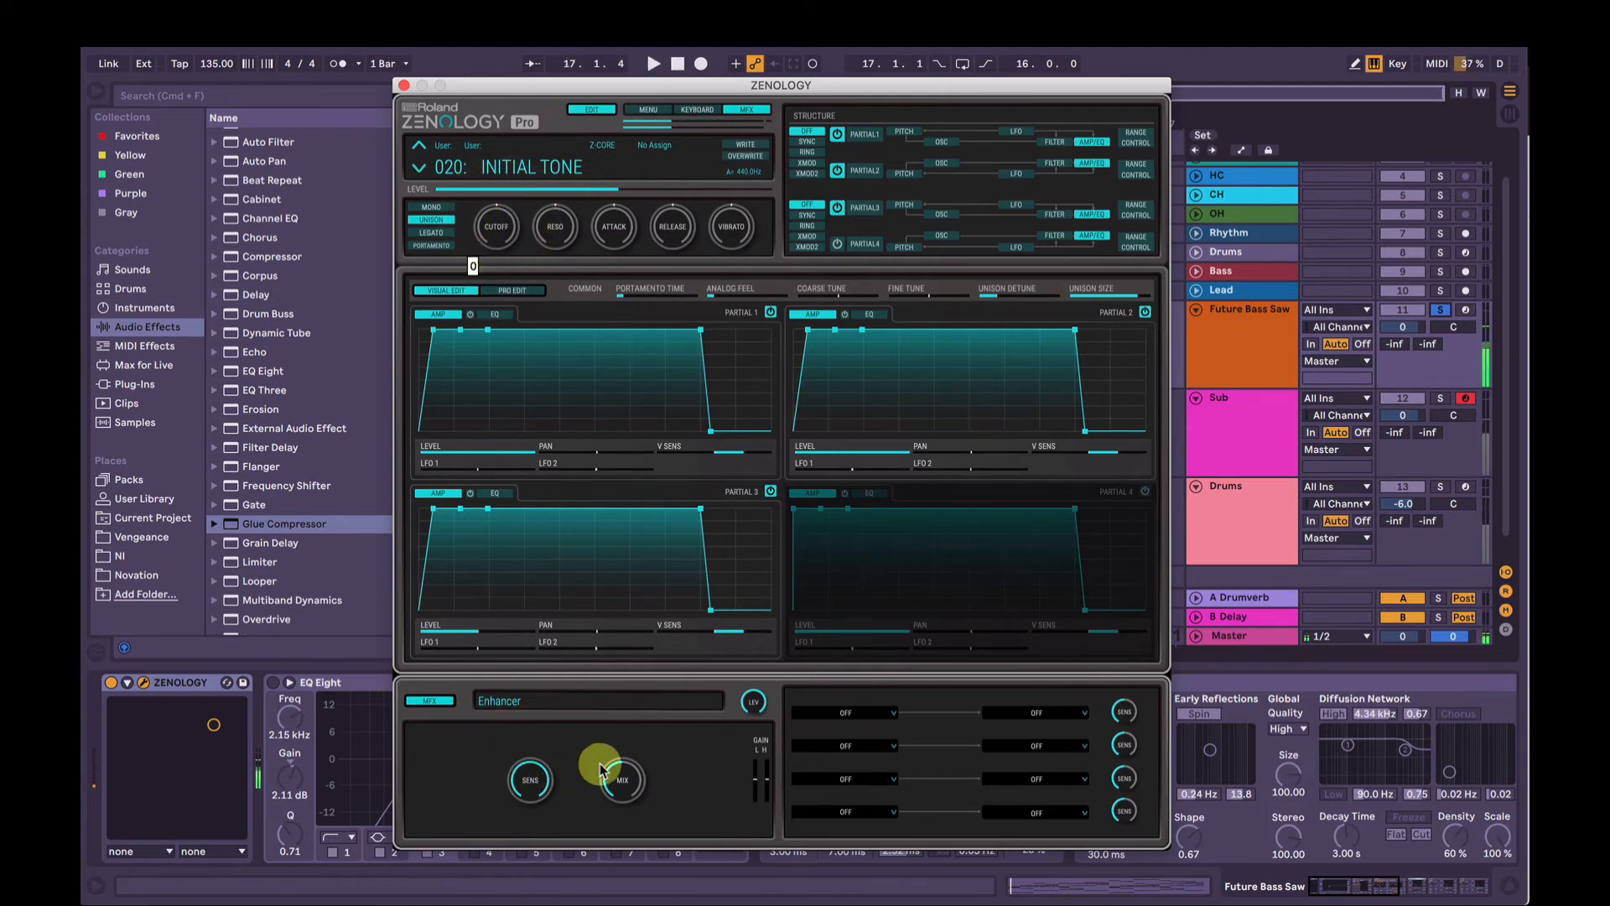
Step: Adjust the Enhancer's Mix amount while auditioning the patch, and close the synth window
{"action": "key", "text": "space"}
{"action": "mouse_move", "coordinate": [624, 787]}
{"action": "left_mouse_down"}
{"action": "mouse_move", "coordinate": [640, 719]}
{"action": "mouse_move", "coordinate": [624, 824]}
{"action": "mouse_move", "coordinate": [639, 742]}
{"action": "mouse_move", "coordinate": [635, 776]}
{"action": "left_mouse_up"}
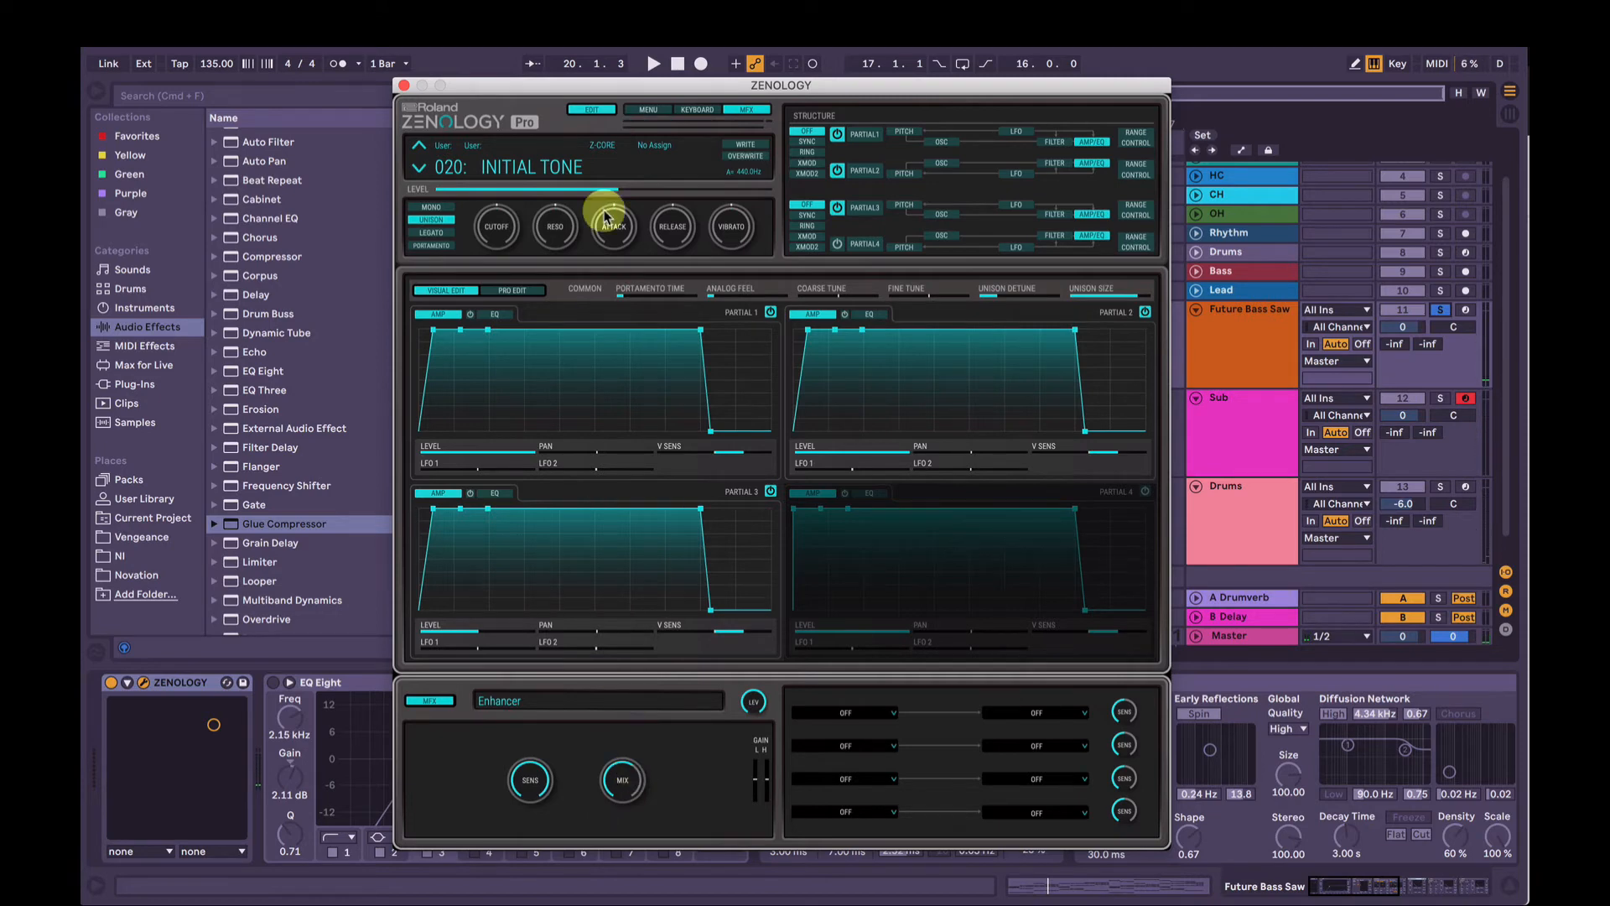
{"action": "left_click", "coordinate": [403, 86]}
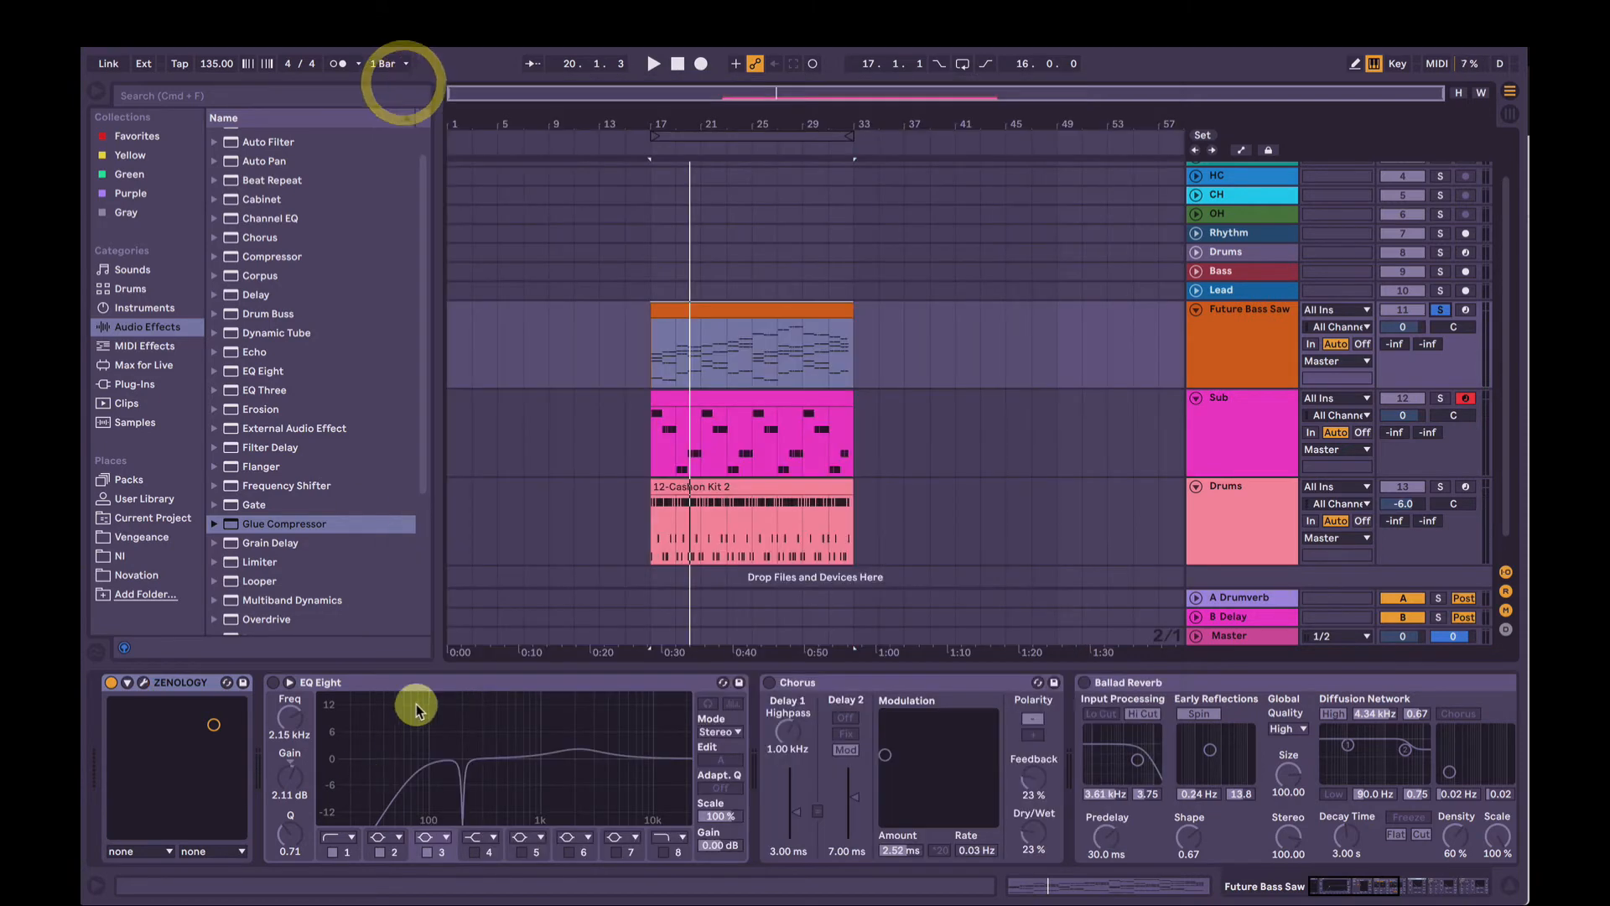
Step: Switch on EQ Eight on the Future Bass Saw track and review the settings of bands 1, 2 and 3
{"action": "left_click", "coordinate": [272, 682]}
{"action": "left_click", "coordinate": [343, 852]}
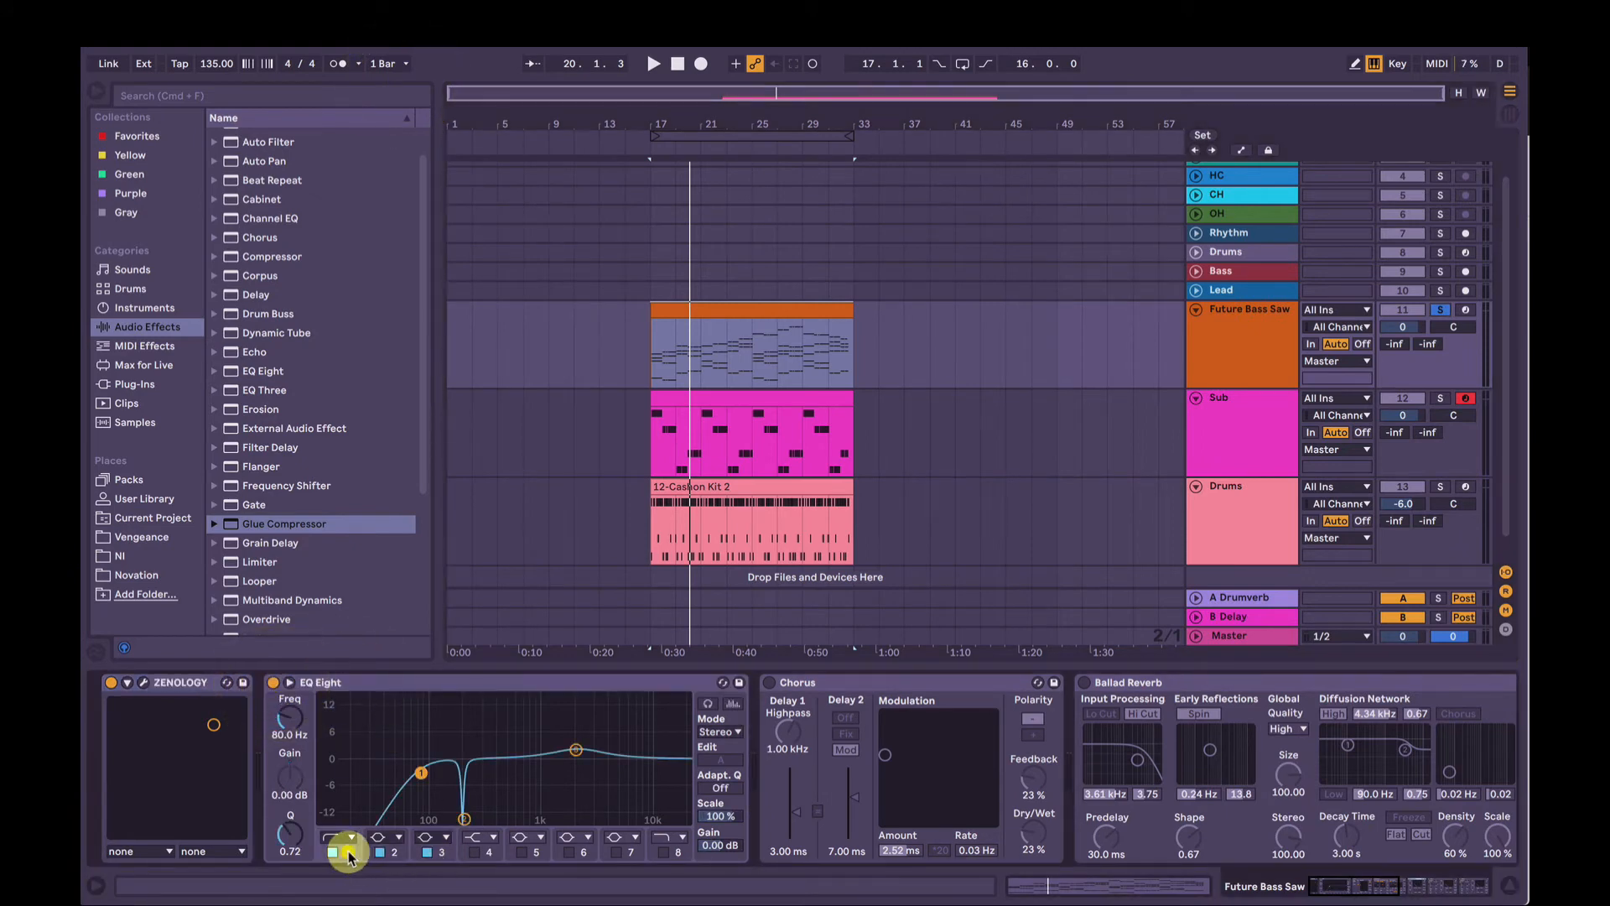
{"action": "left_click", "coordinate": [288, 734]}
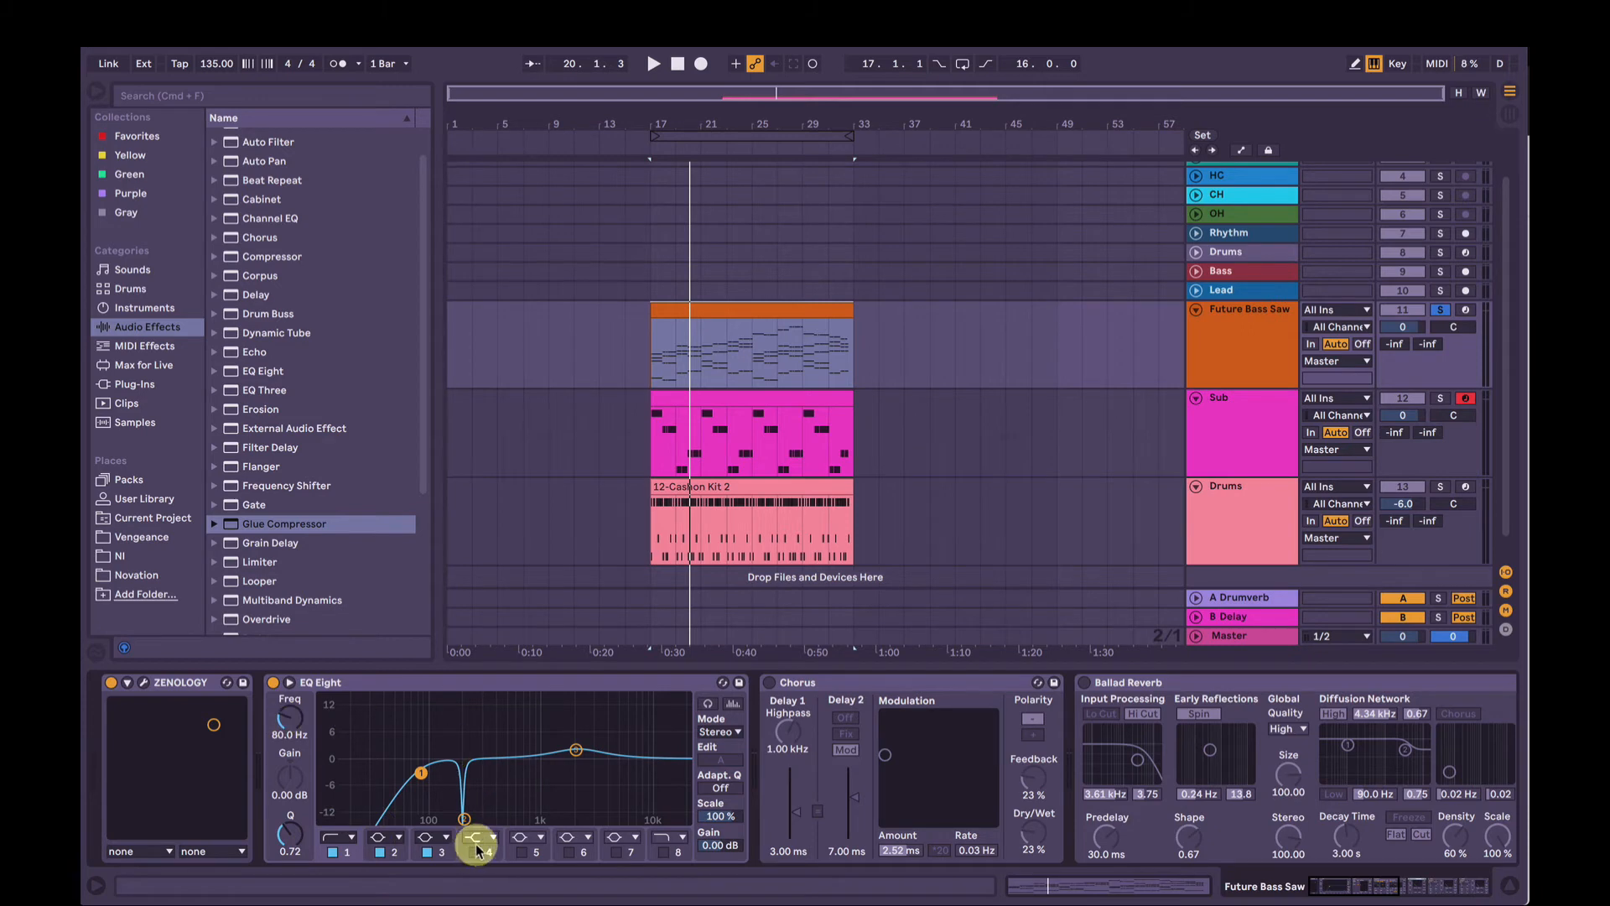
{"action": "left_click", "coordinate": [386, 851]}
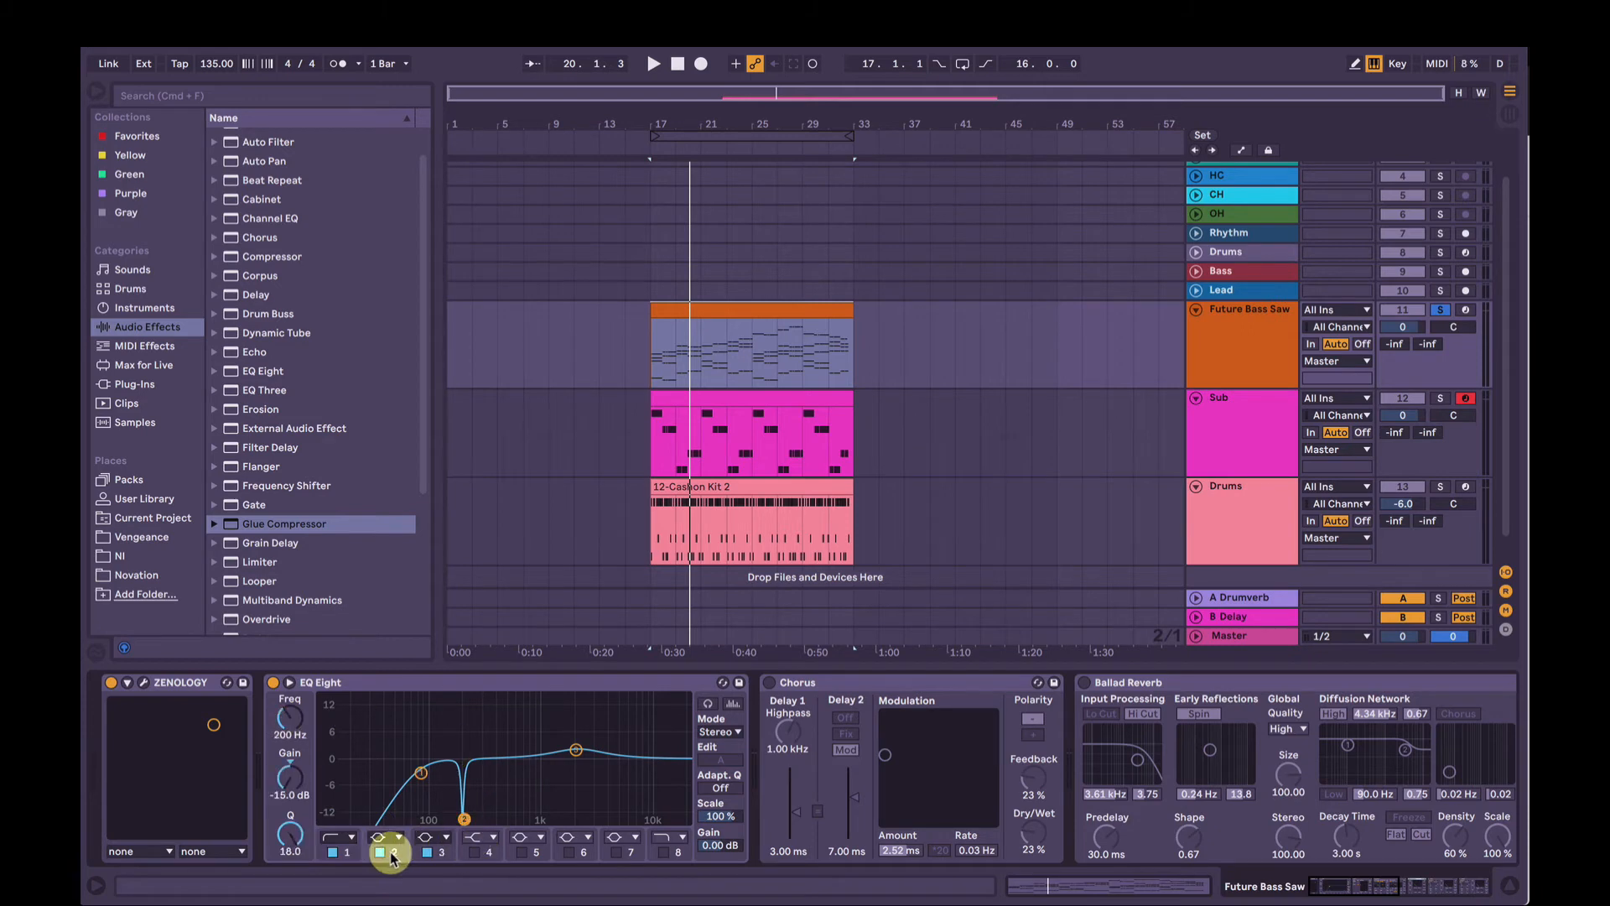
{"action": "left_click", "coordinate": [441, 849]}
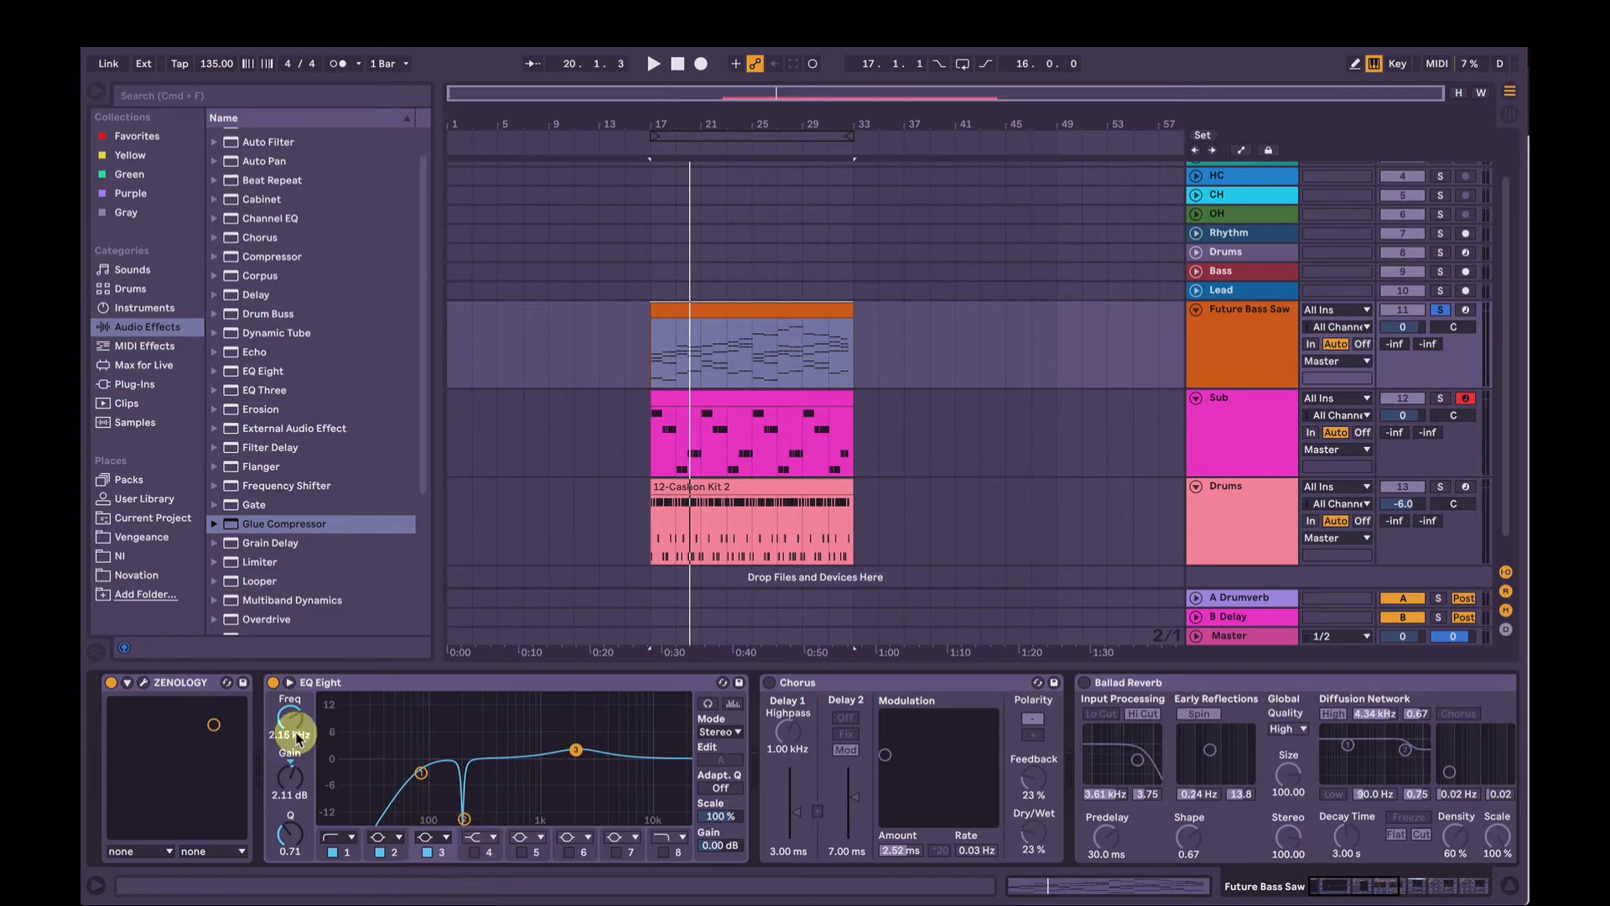
Step: Compare the sound without and with EQ band 3 during playback, and move that band's boost to about 4.74 kHz at 2.36 dB
{"action": "key", "text": "space"}
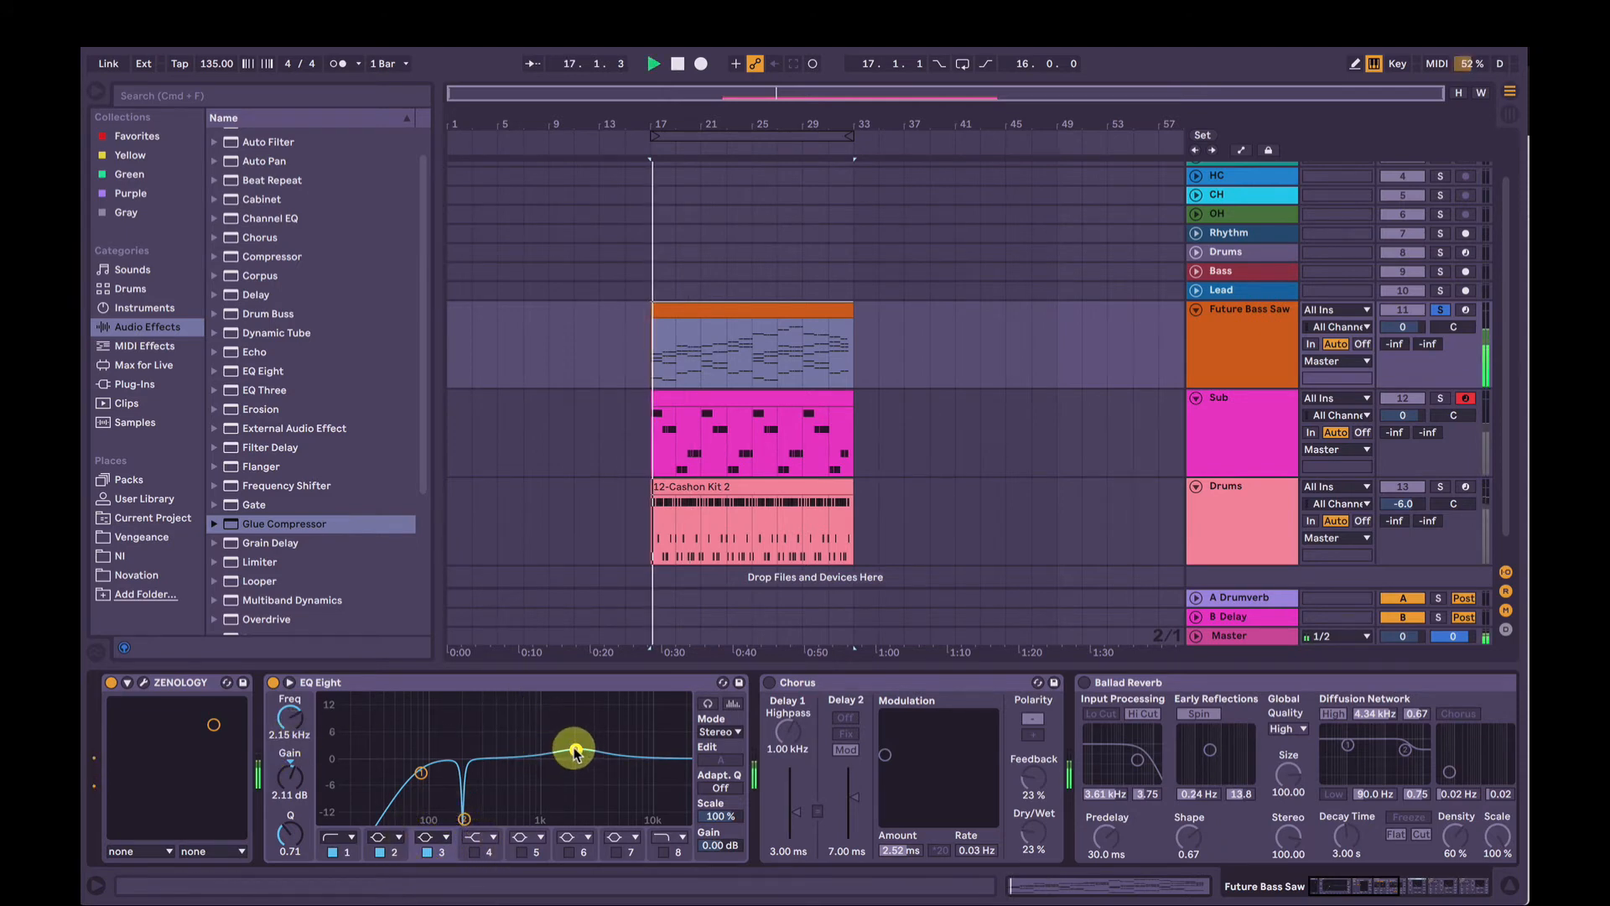
{"action": "left_click", "coordinate": [426, 855]}
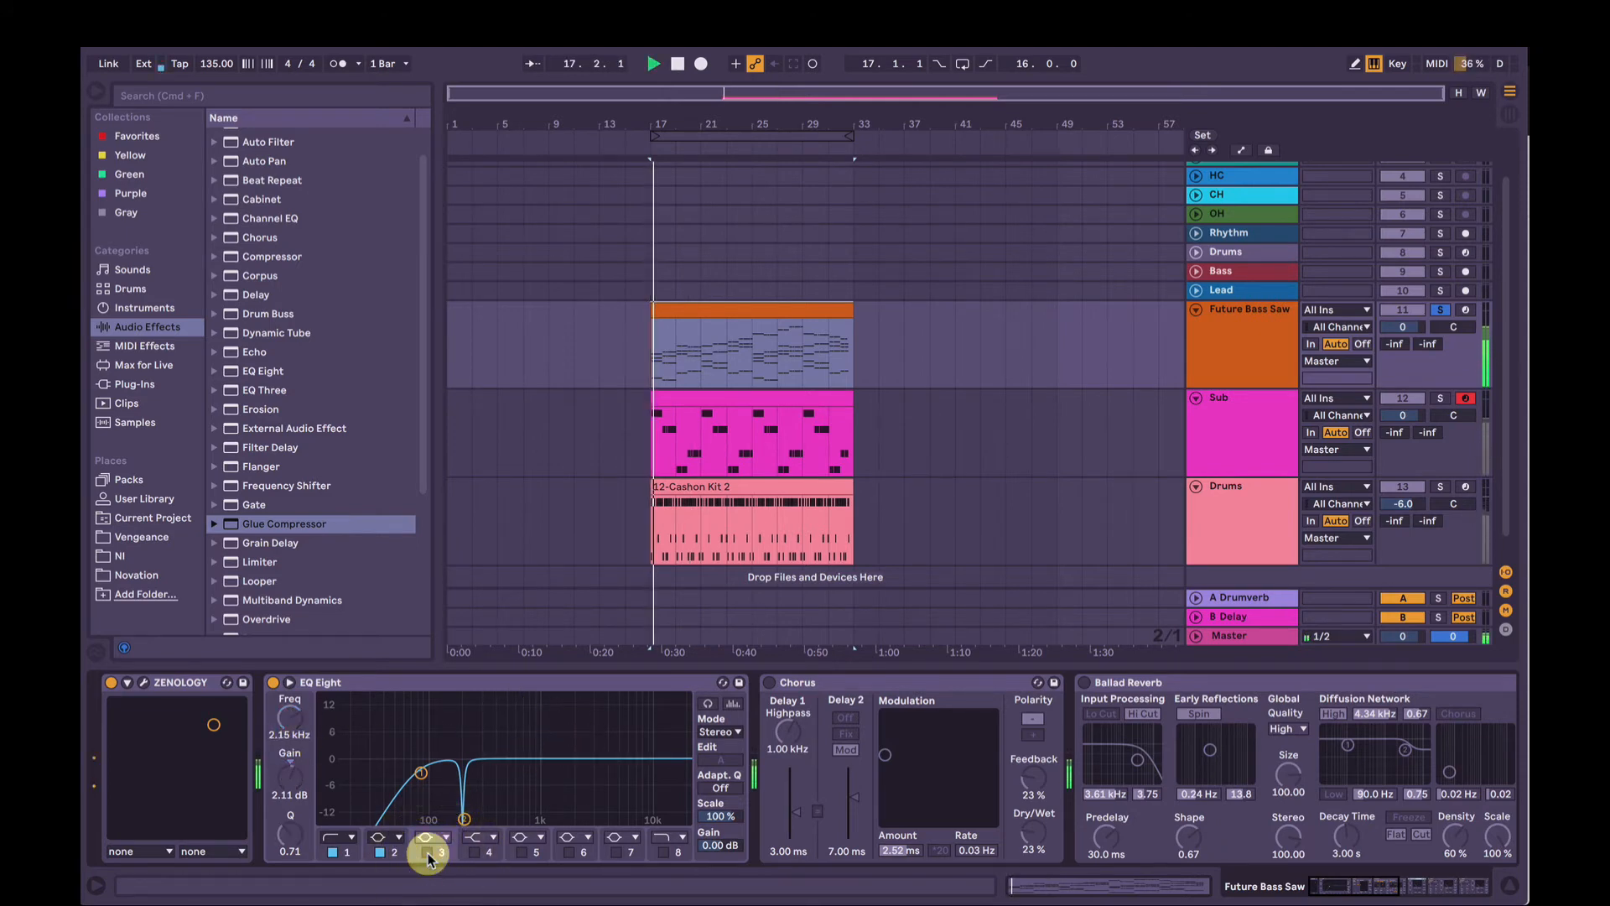
{"action": "left_click", "coordinate": [428, 855]}
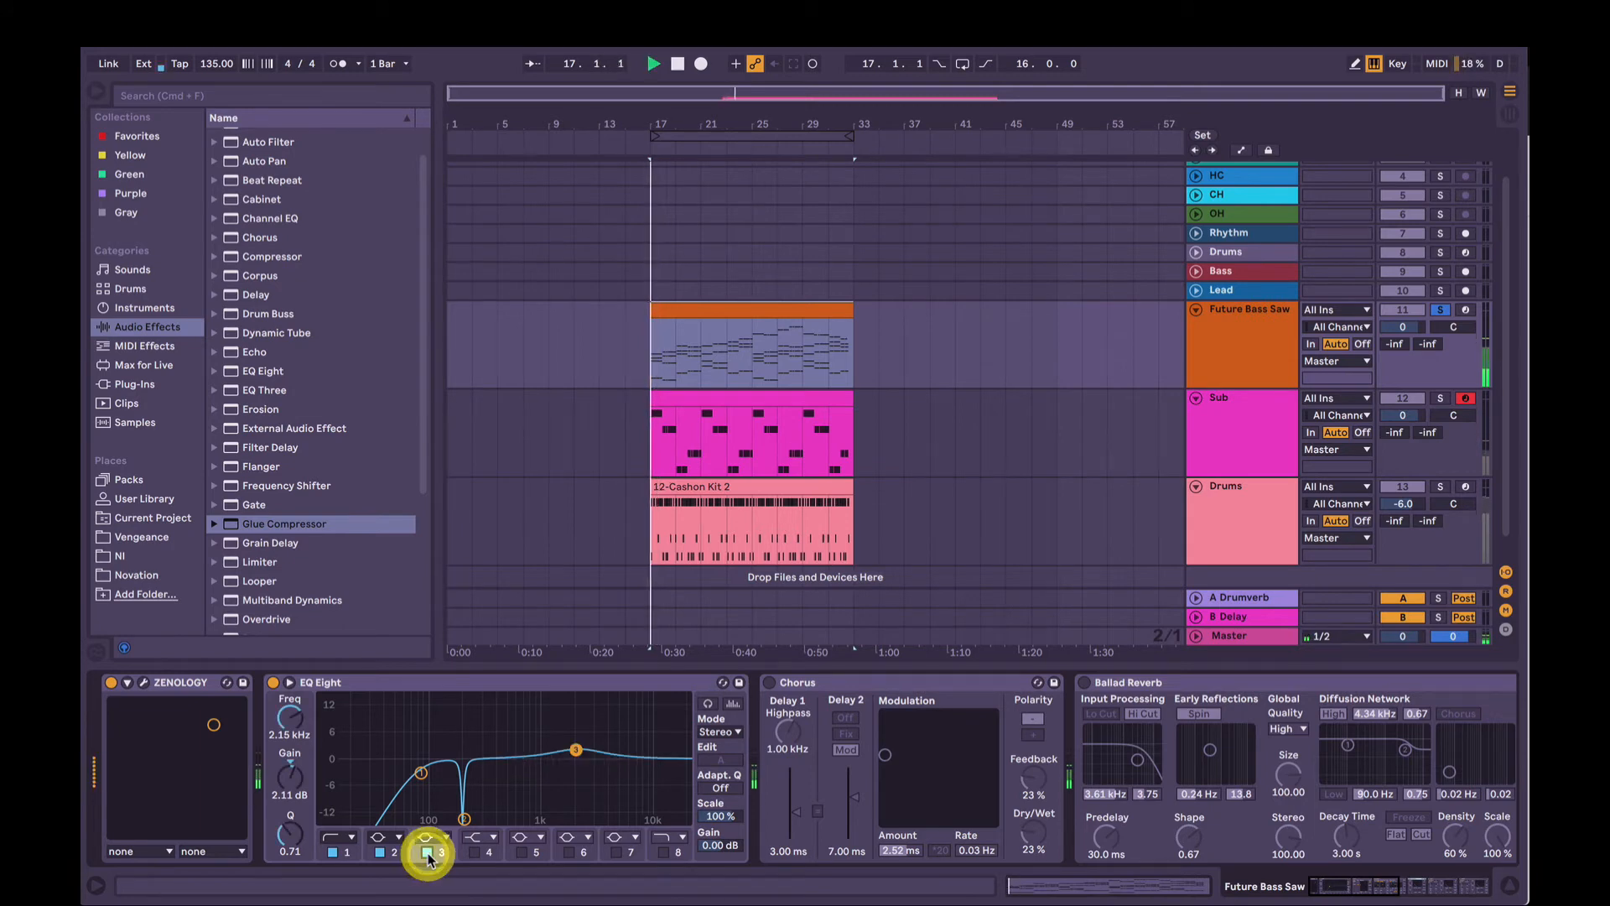
{"action": "left_click_drag", "start_coordinate": [575, 732], "coordinate": [613, 748]}
{"action": "key", "text": "space"}
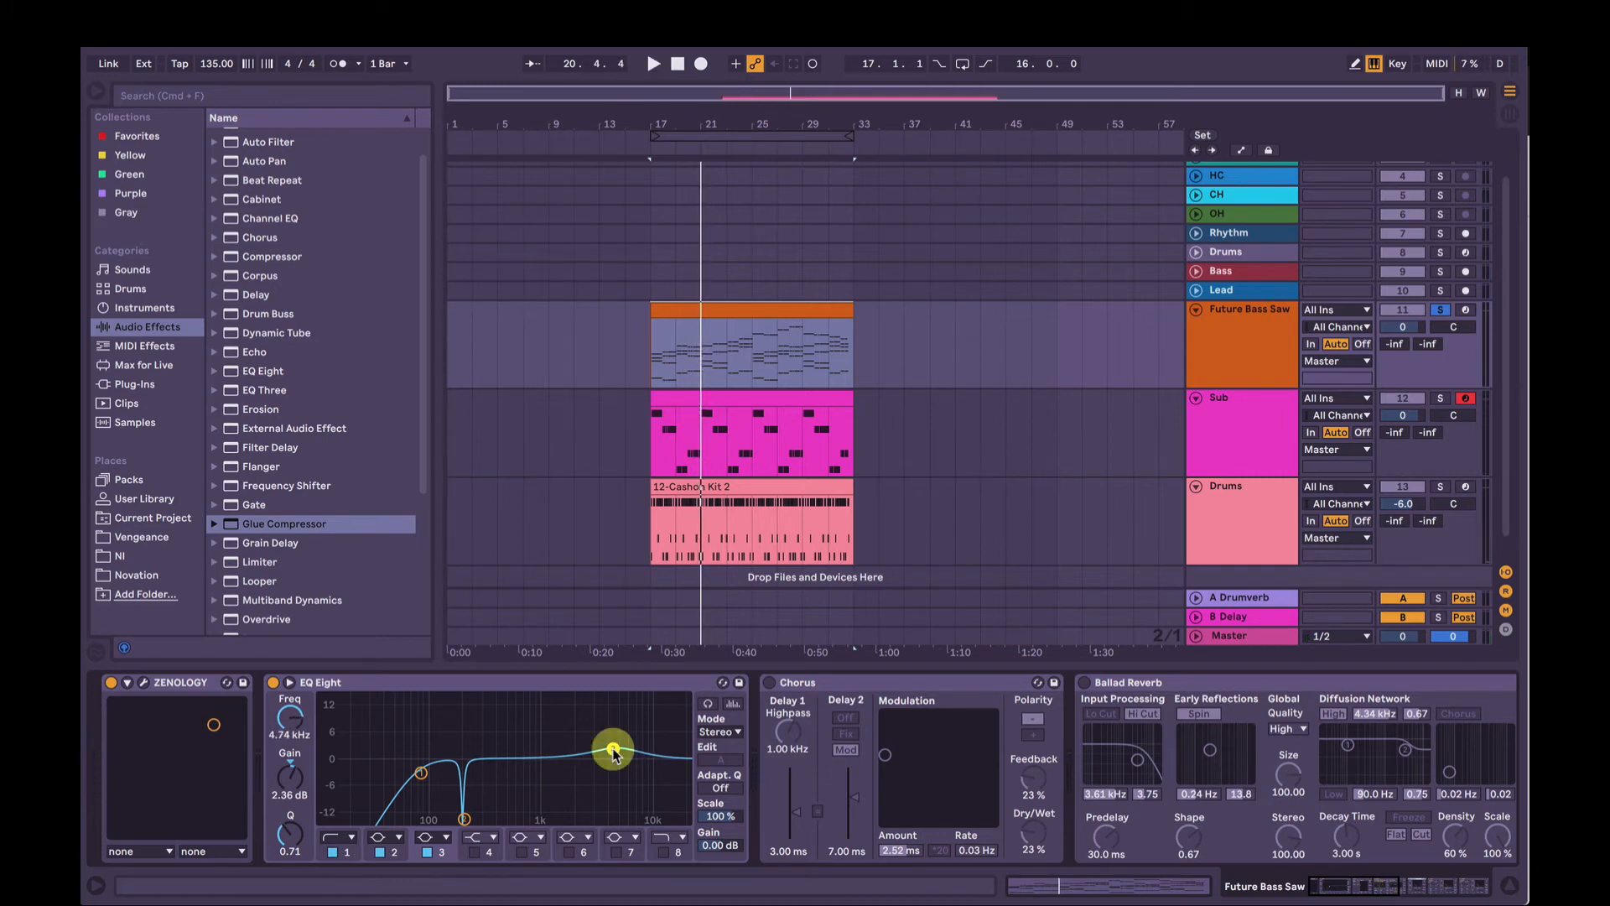
Step: Switch on the Chorus on the Future Bass Saw track and compare the sound without and with it during playback
{"action": "left_click", "coordinate": [835, 684]}
{"action": "left_click", "coordinate": [769, 681]}
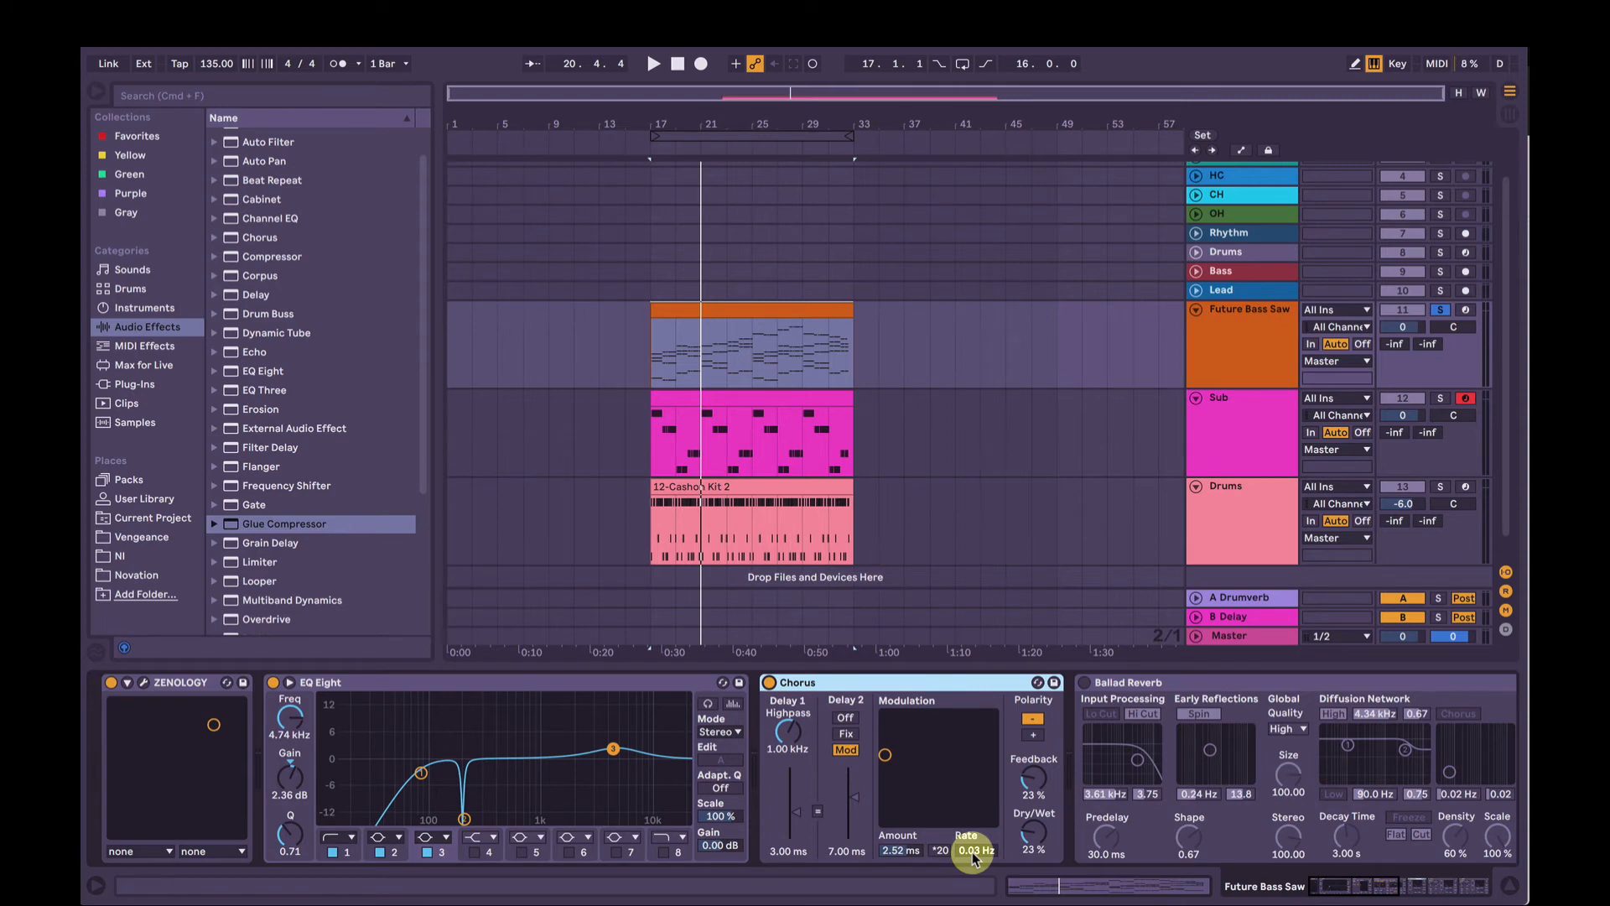
{"action": "key", "text": "space"}
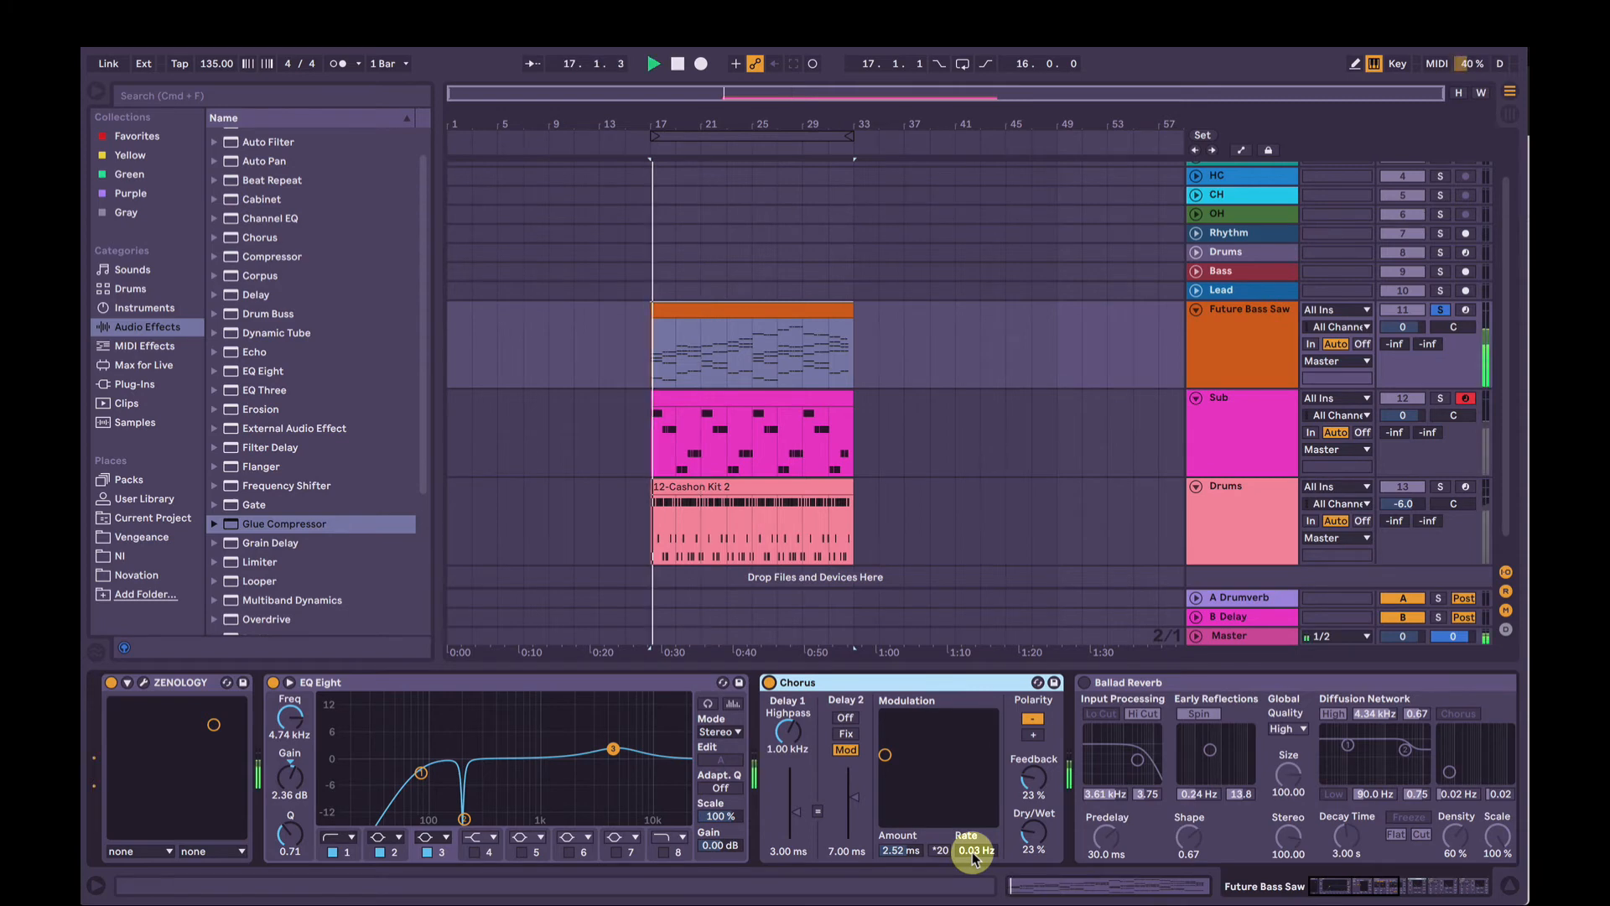
{"action": "left_click", "coordinate": [769, 682]}
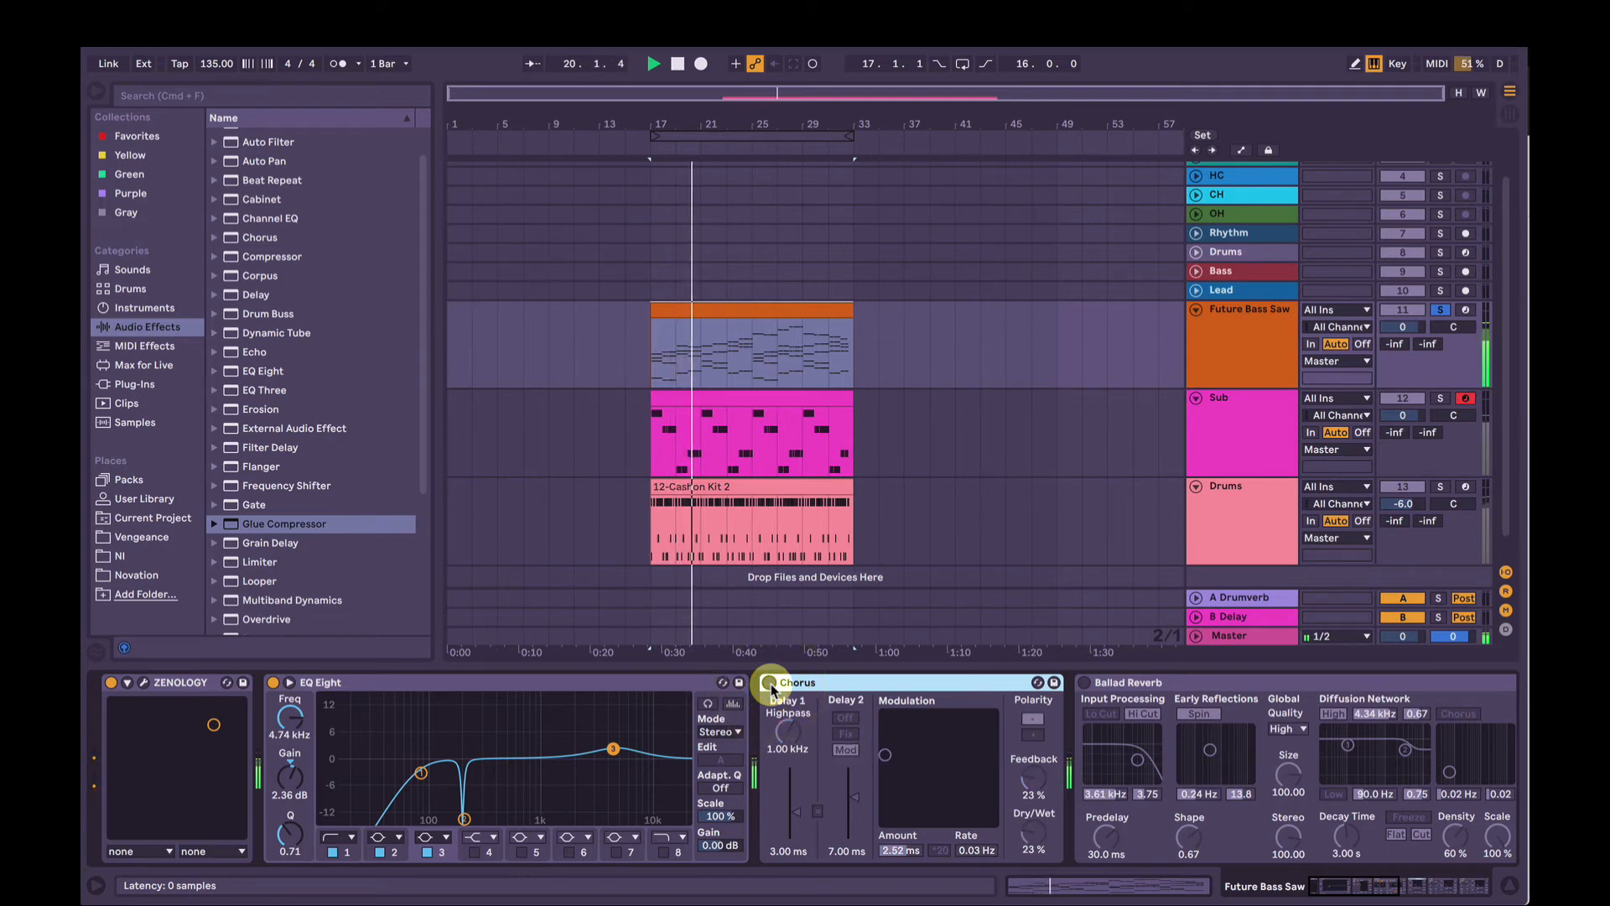
{"action": "left_click", "coordinate": [769, 681]}
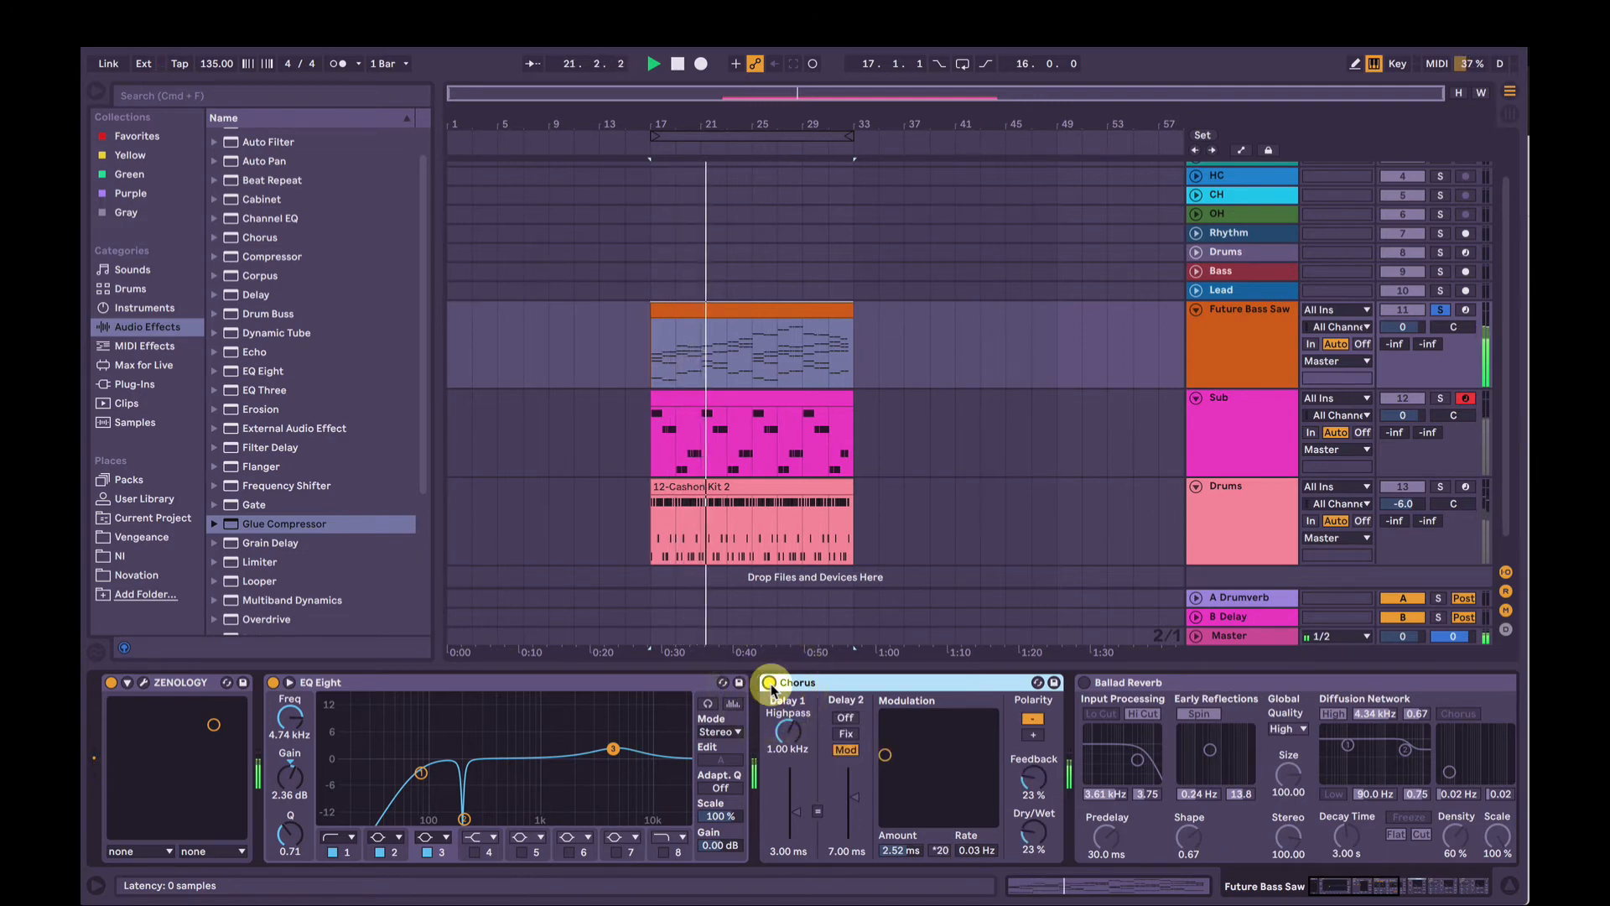
{"action": "key", "text": "space"}
Step: Locate the Ballad Reverb preset among the Hall presets of the Reverb audio effect in the browser
{"action": "scroll", "coordinate": [924, 703], "scroll_direction": "right", "scroll_amount": 4}
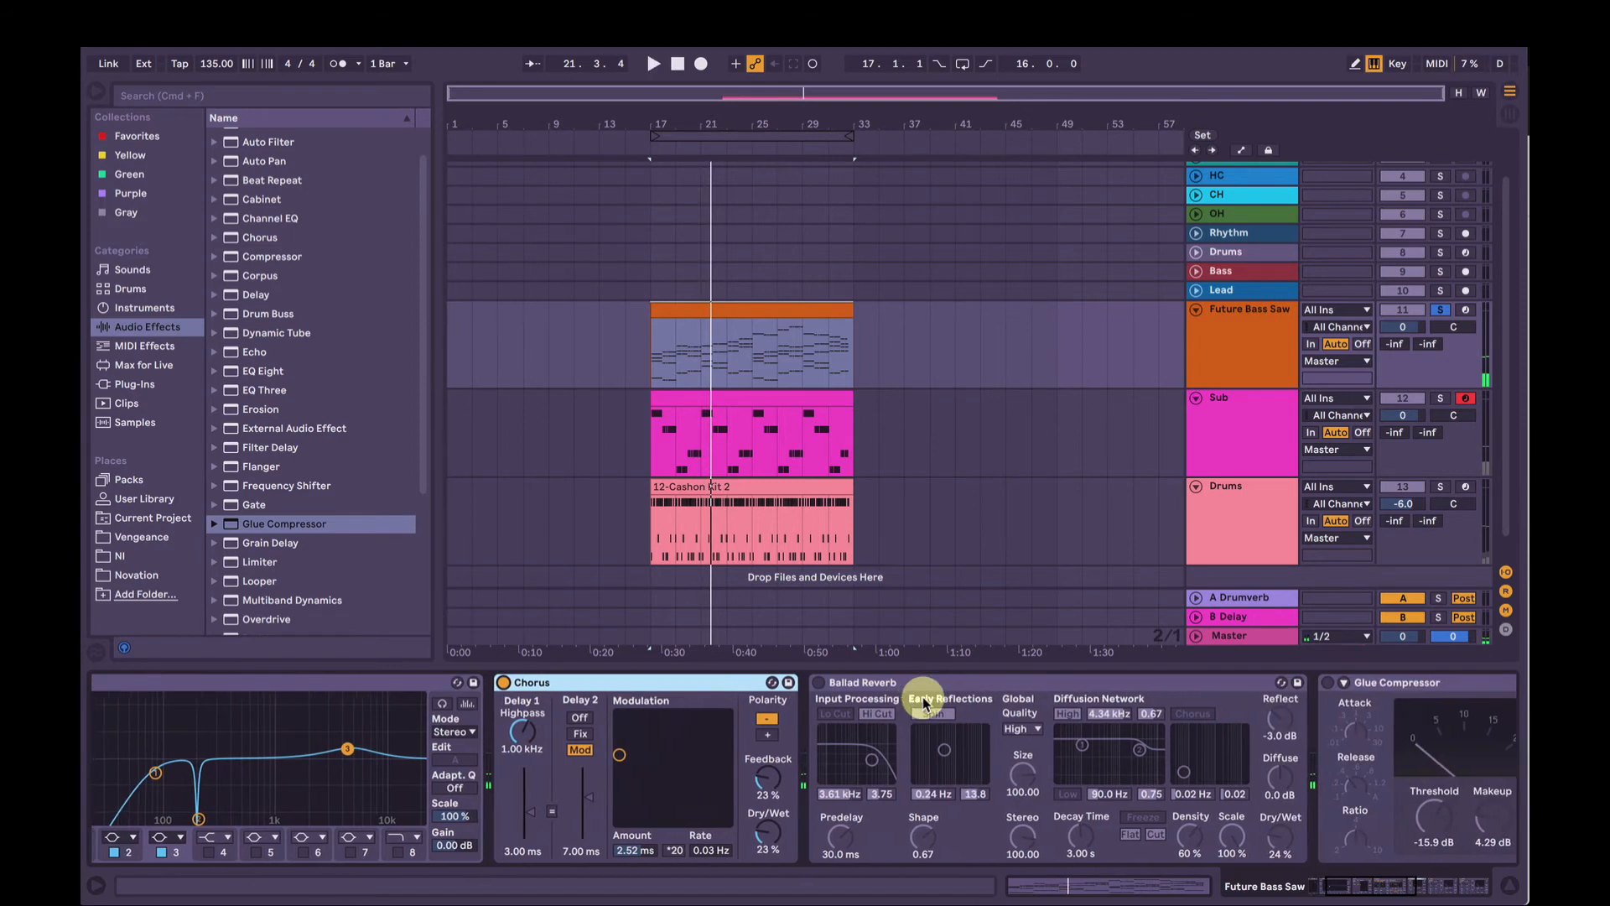
{"action": "scroll", "coordinate": [924, 703], "scroll_direction": "right", "scroll_amount": 2}
{"action": "left_click", "coordinate": [822, 681]}
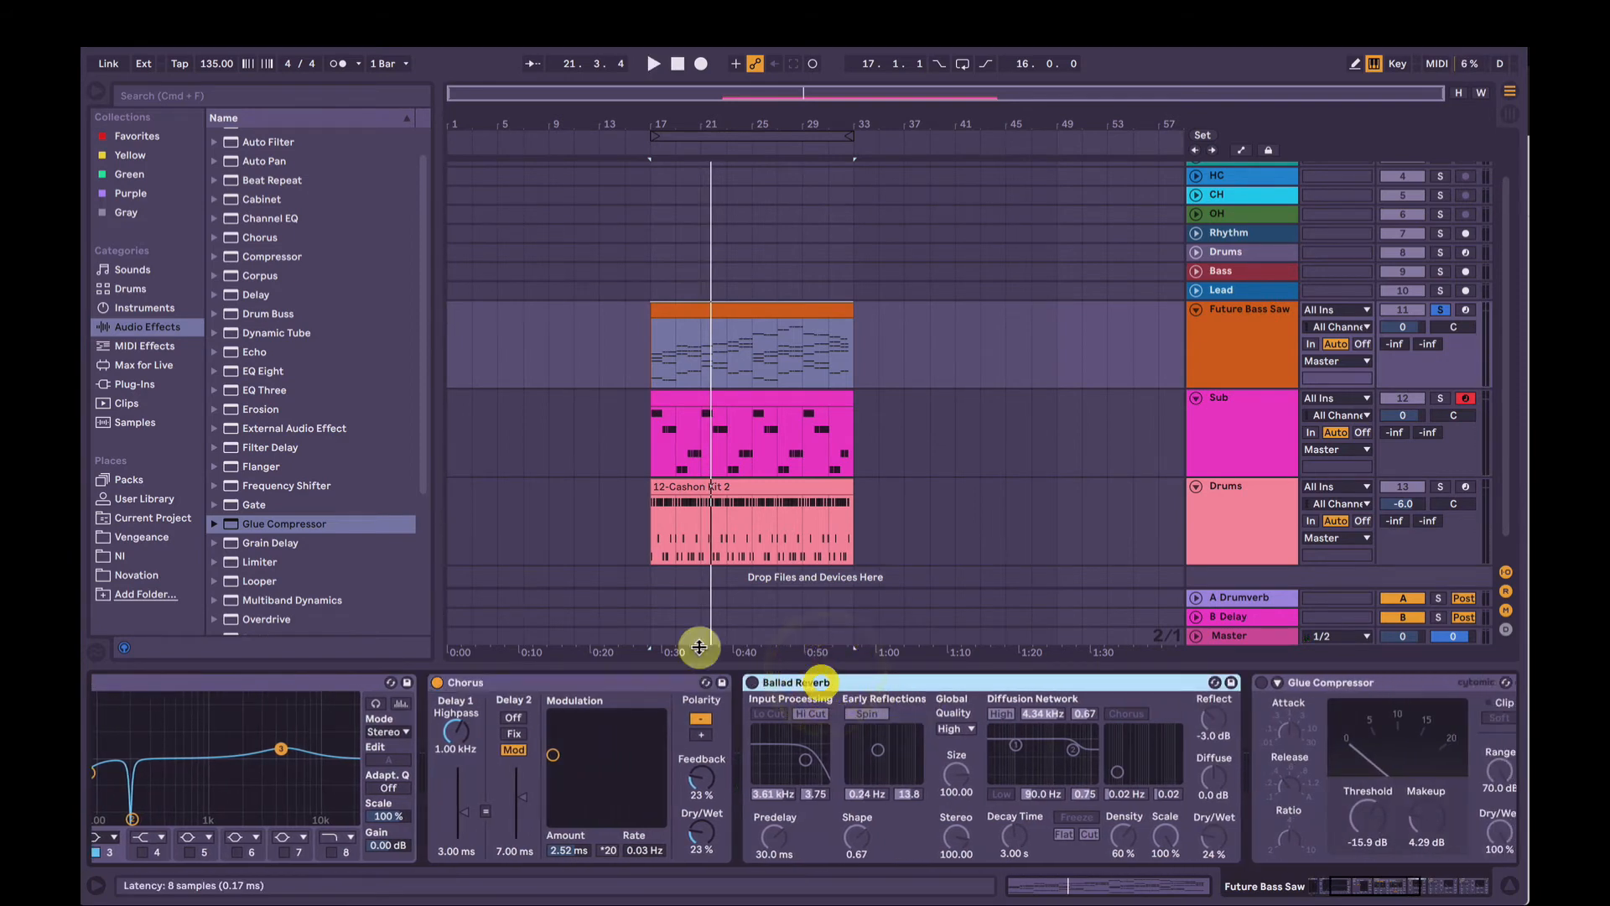
{"action": "scroll", "coordinate": [270, 507], "scroll_direction": "down", "scroll_amount": 5}
{"action": "left_click", "coordinate": [260, 513]}
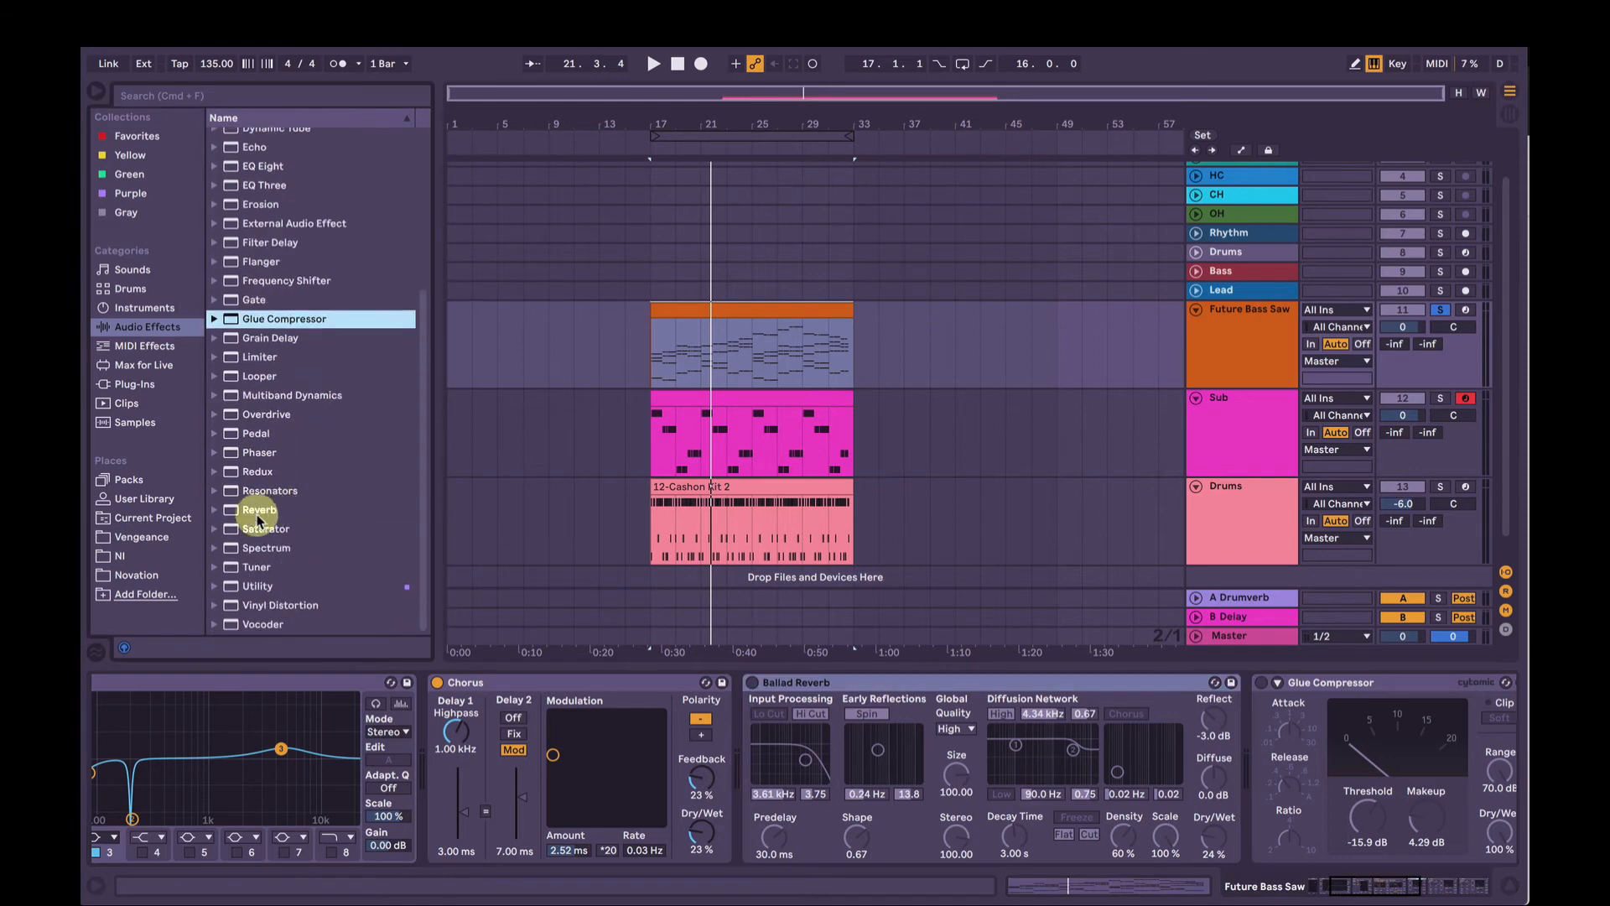
{"action": "left_click", "coordinate": [215, 512]}
{"action": "scroll", "coordinate": [285, 529], "scroll_direction": "down", "scroll_amount": 1}
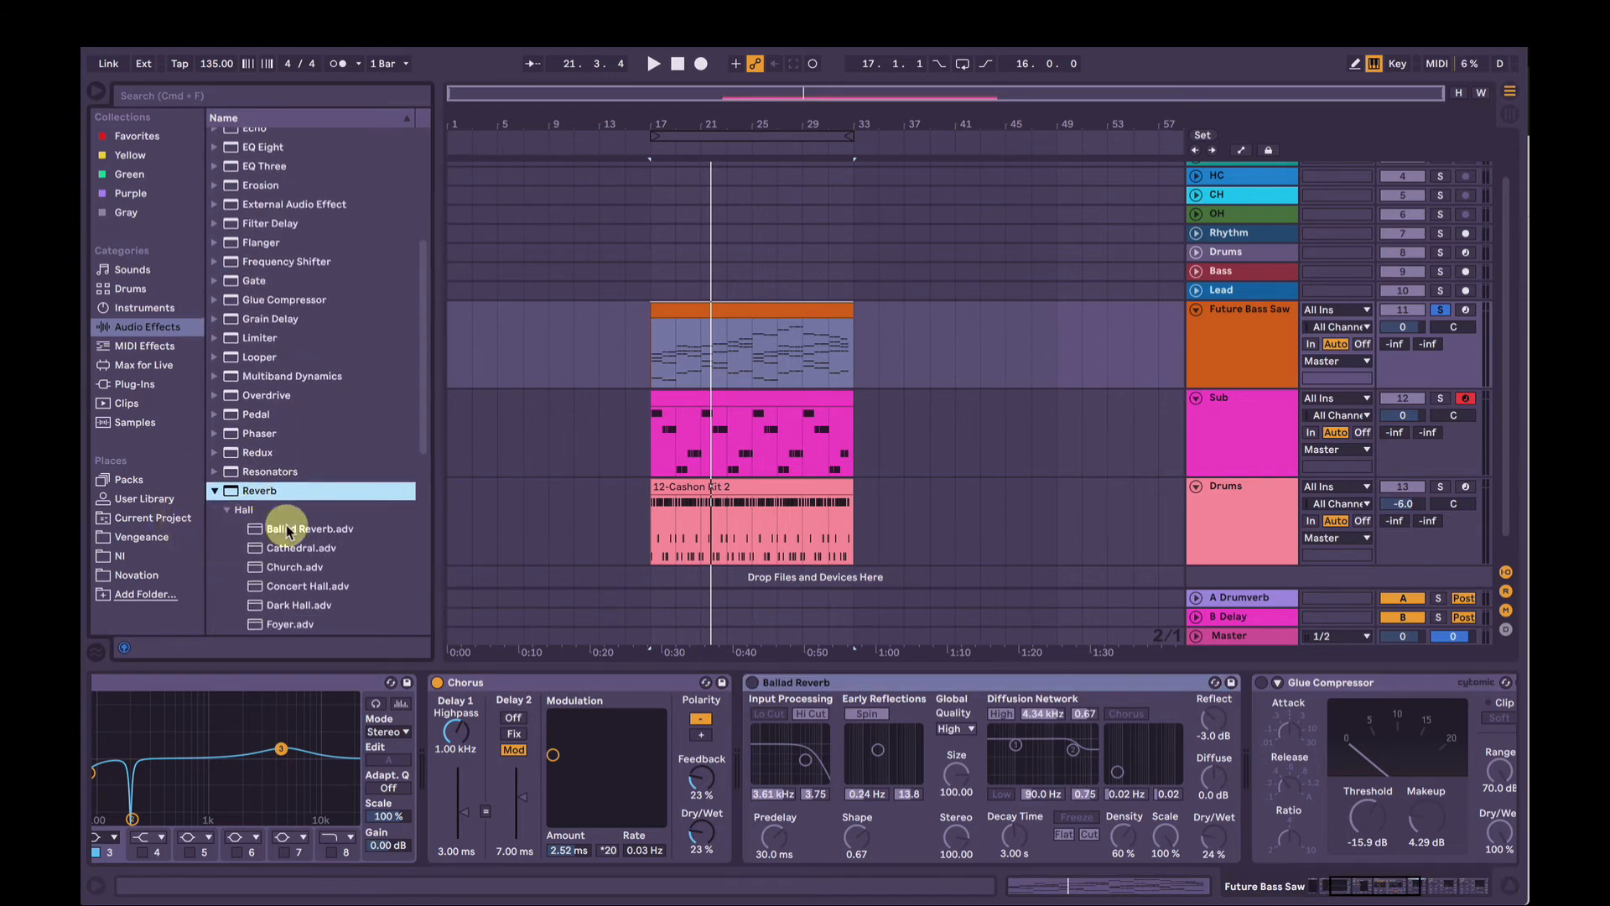
Step: Switch on the Ballad Reverb on the Future Bass Saw track and audition it
{"action": "left_click", "coordinate": [792, 681]}
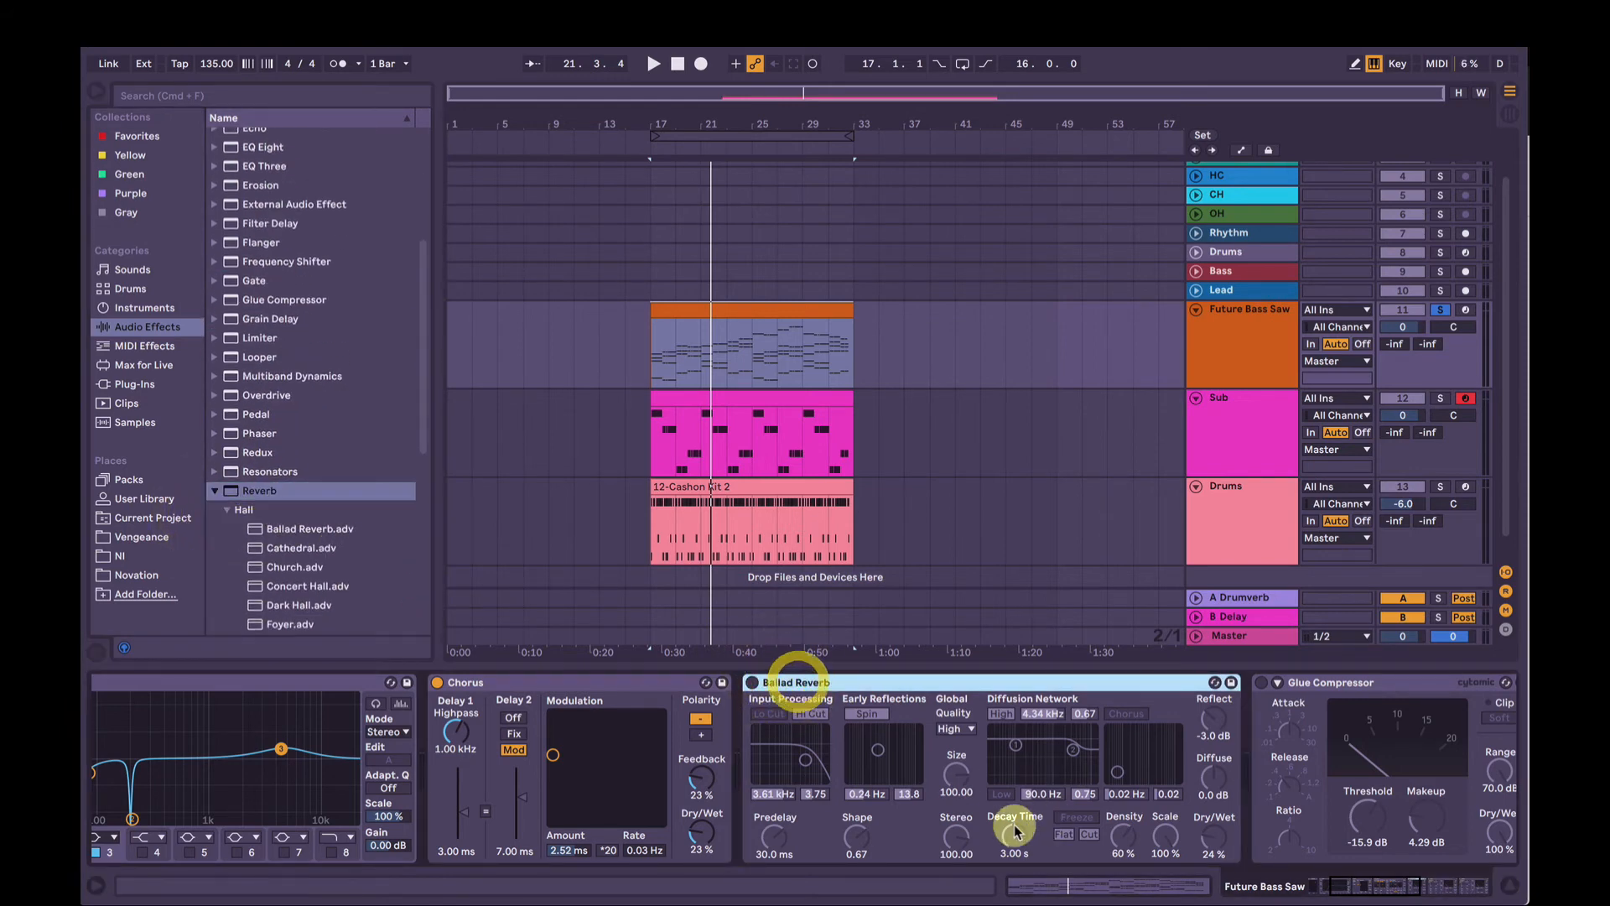
{"action": "left_click", "coordinate": [753, 683]}
{"action": "key", "text": "space"}
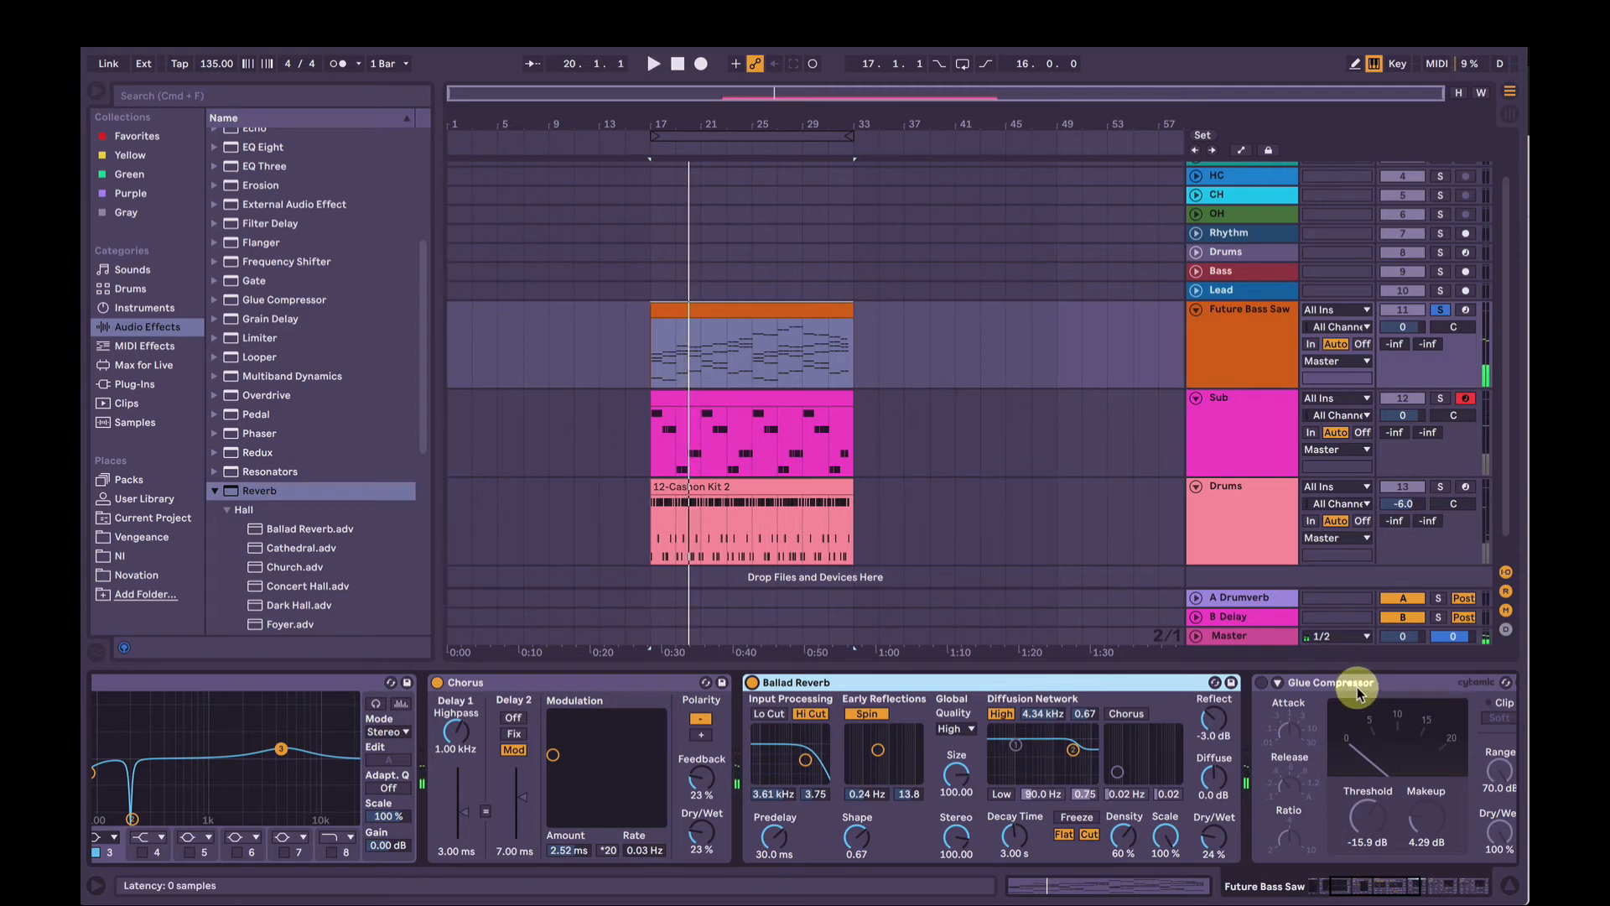
Step: Switch on the Glue Compressor after the reverb, lower its threshold to -16.5 dB, and audition the result
{"action": "left_click", "coordinate": [1330, 681]}
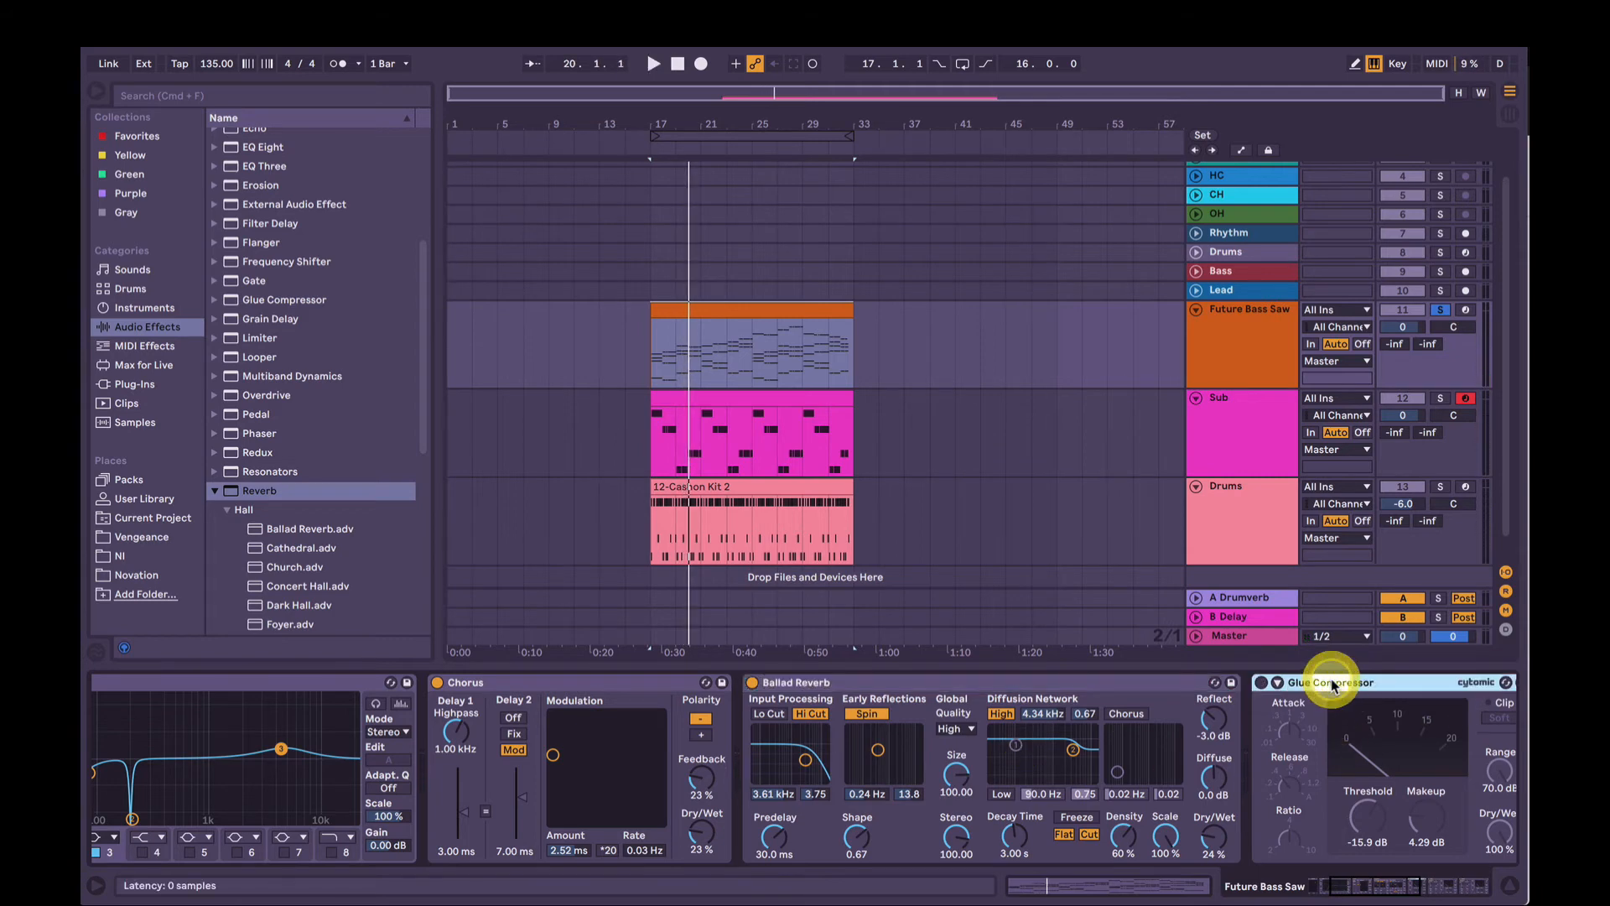
{"action": "left_click", "coordinate": [1262, 681]}
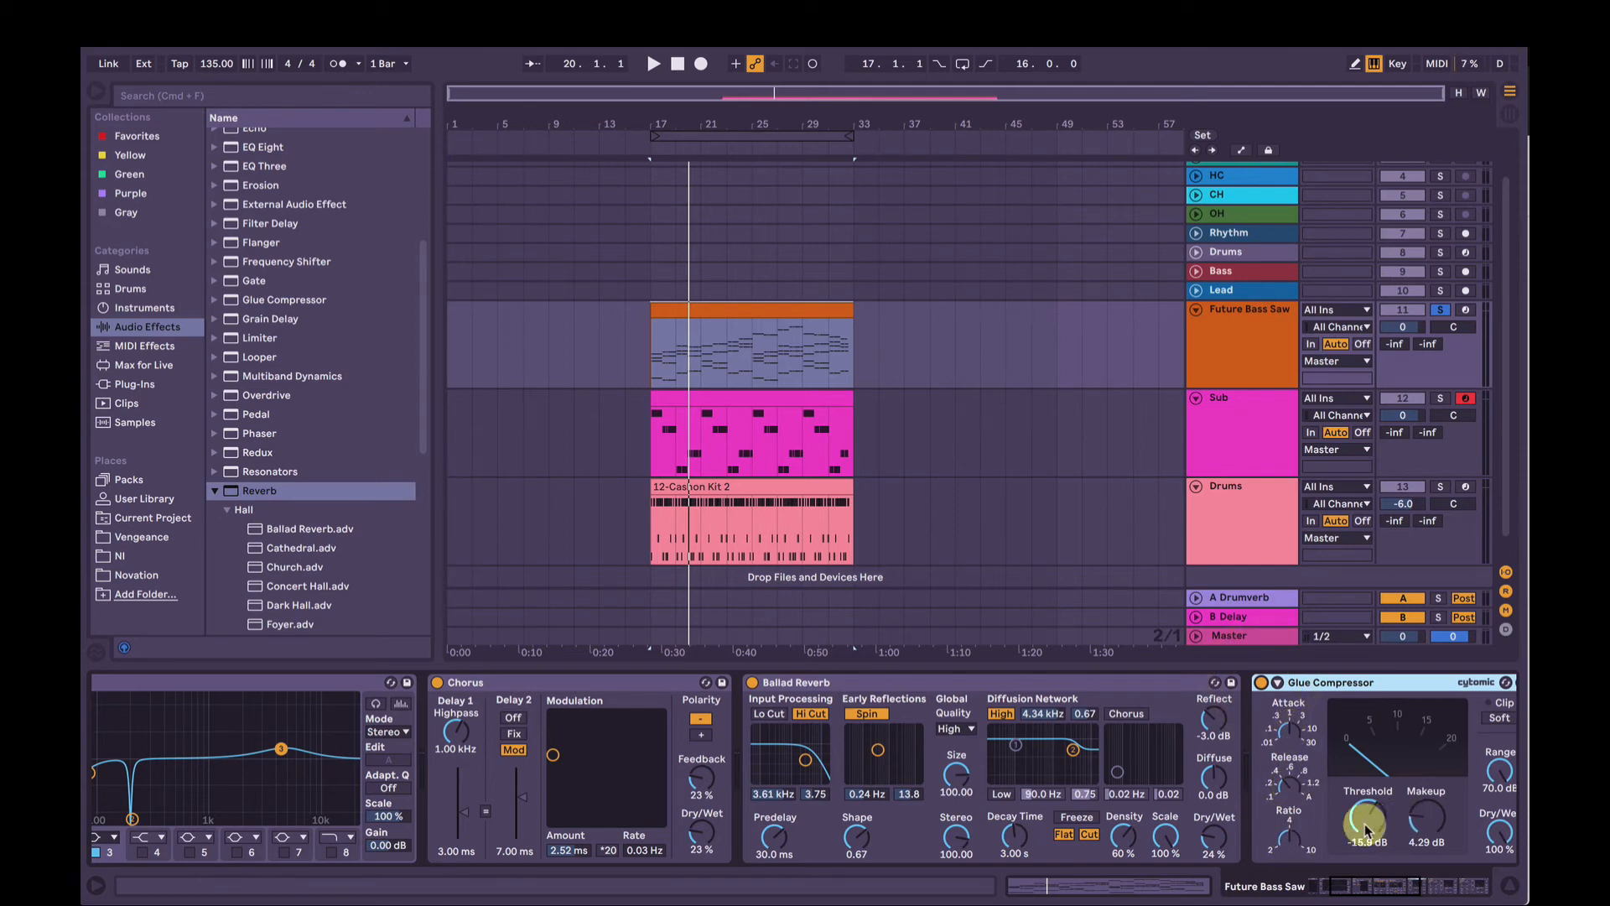
{"action": "left_click_drag", "start_coordinate": [1365, 830], "coordinate": [1365, 836]}
{"action": "key", "text": "space"}
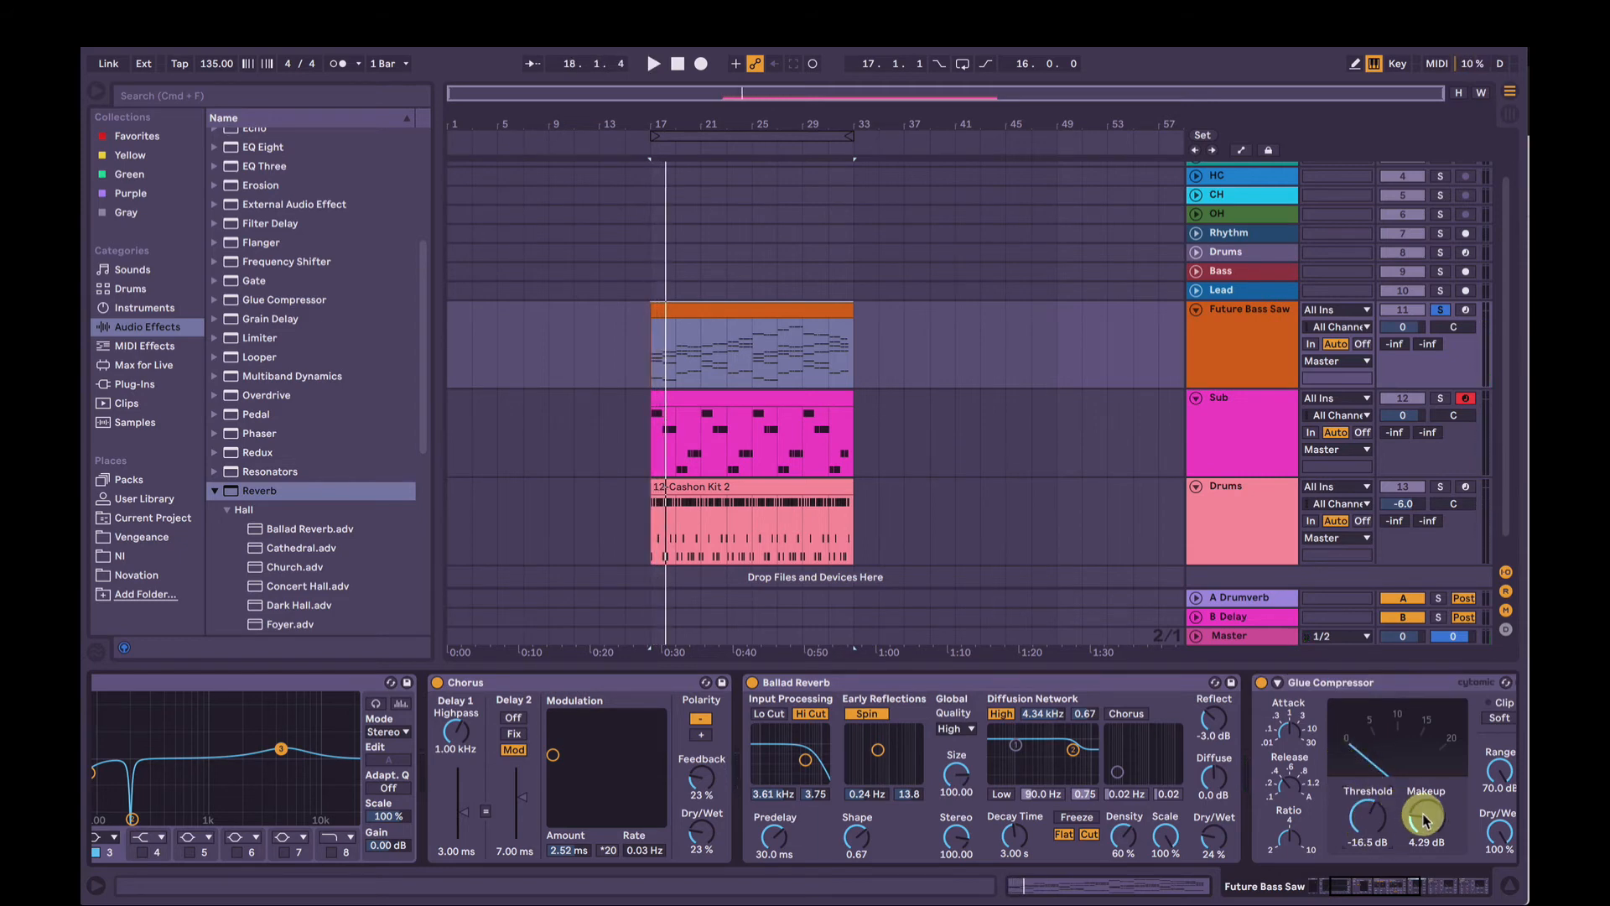
Step: Compare the Future Bass Saw sound without and with the Glue Compressor during playback, leaving the compressor on
{"action": "left_click", "coordinate": [1262, 683]}
{"action": "key", "text": "space"}
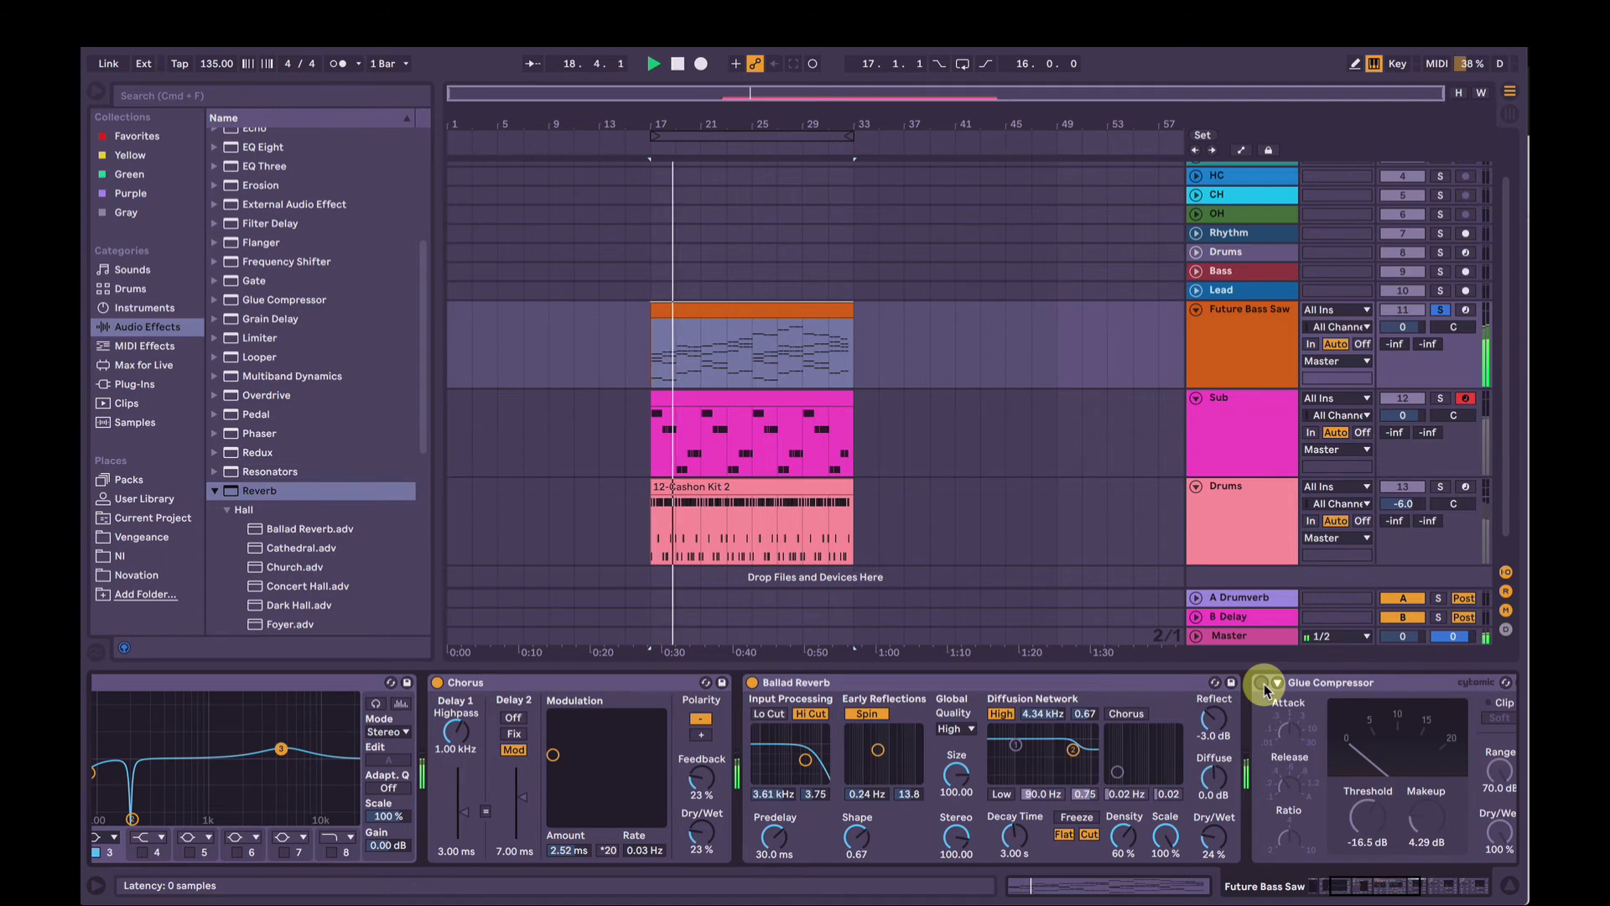
{"action": "left_click", "coordinate": [1263, 684]}
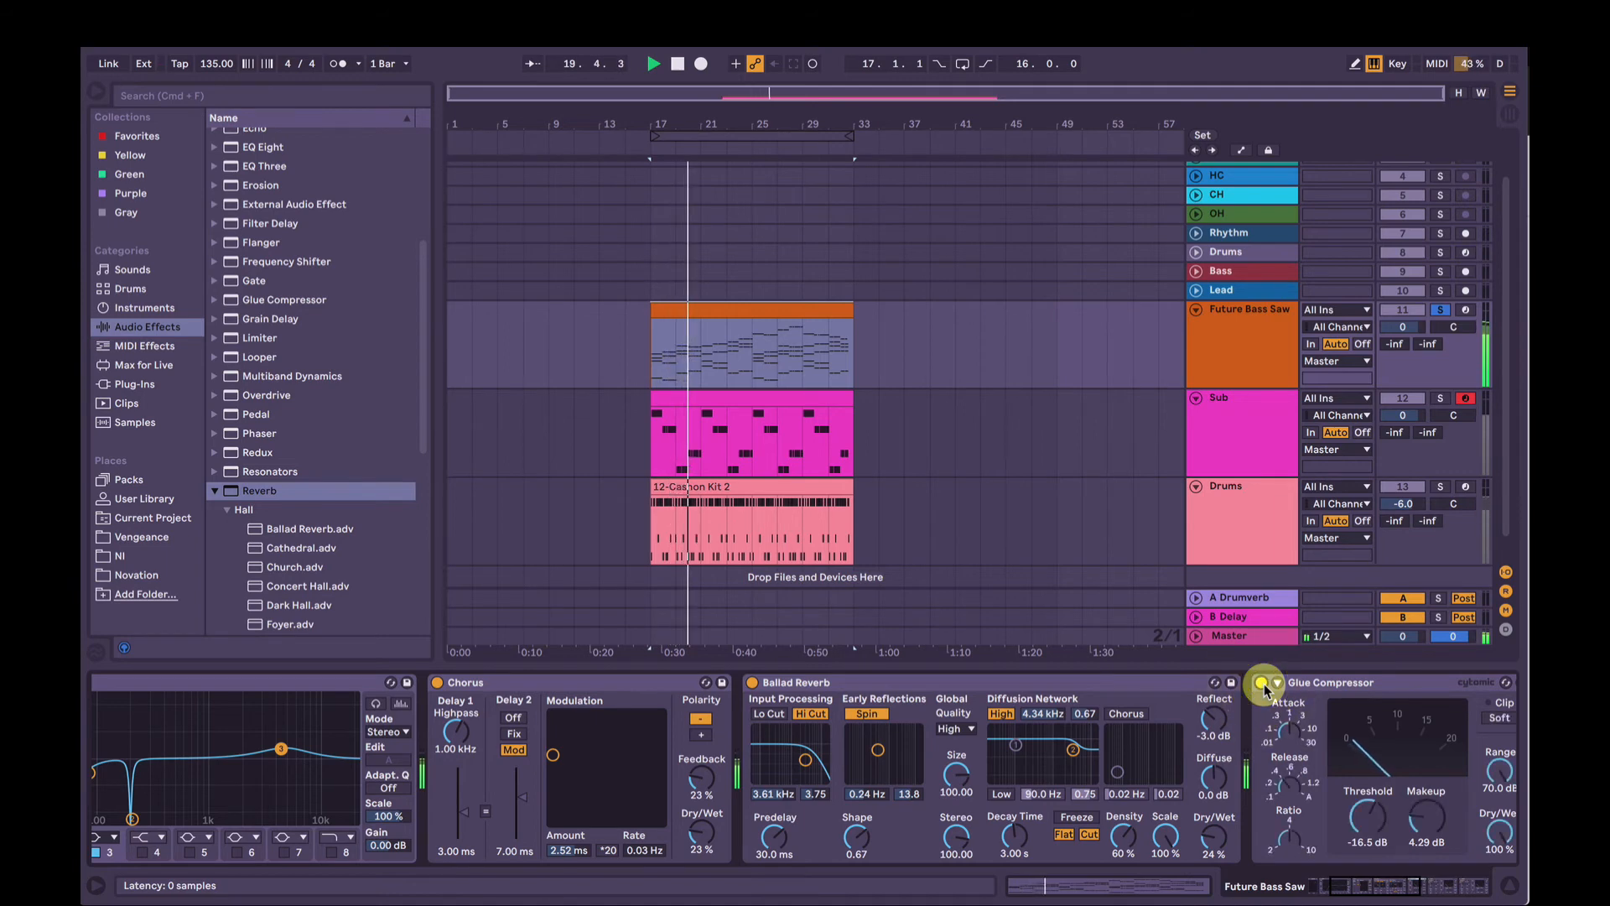
{"action": "left_click", "coordinate": [1321, 696]}
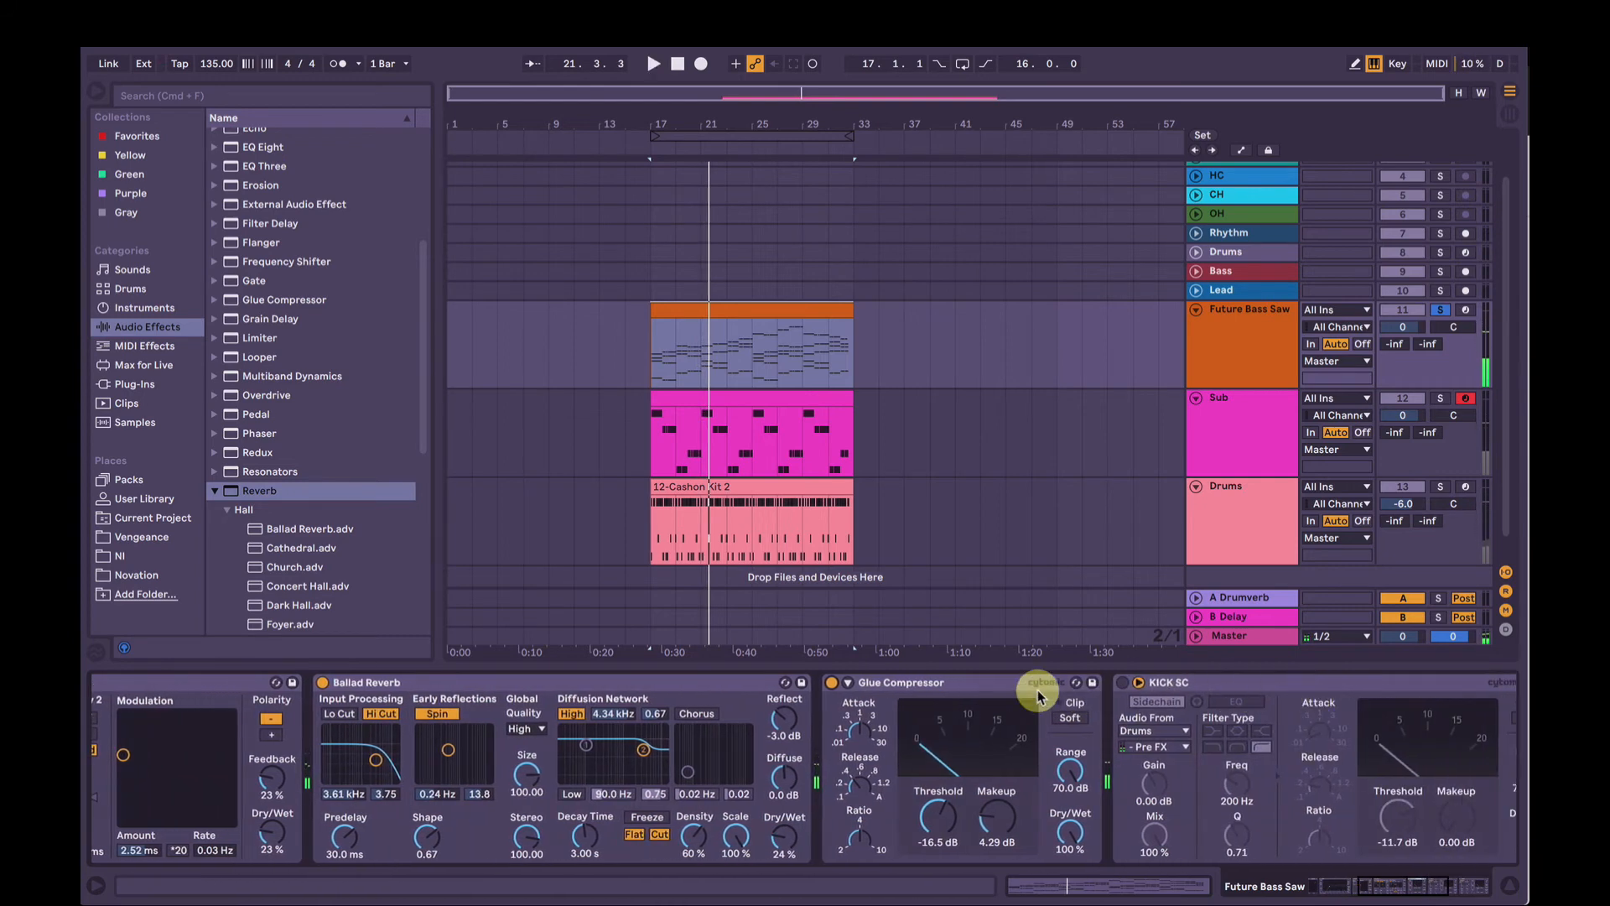
Step: Enlarge the Future Bass Saw track in the arrangement around bars 17 to 27, and turn off its solo during playback
{"action": "left_click", "coordinate": [1187, 689]}
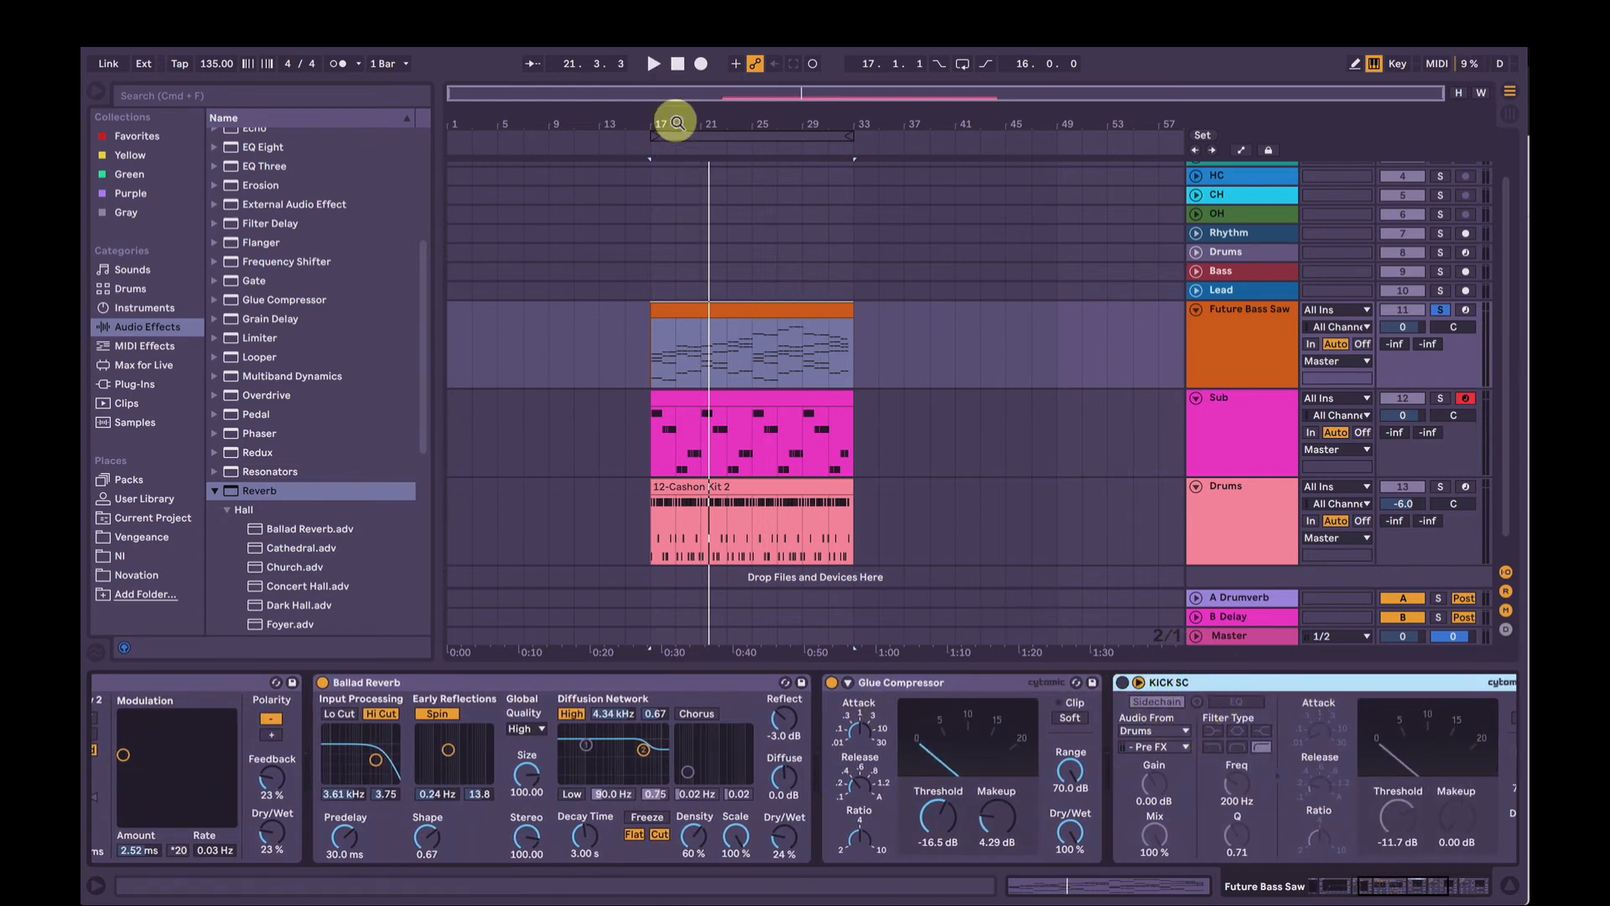
{"action": "left_click_drag", "start_coordinate": [671, 122], "coordinate": [671, 192]}
{"action": "left_click_drag", "start_coordinate": [1247, 389], "coordinate": [1249, 570]}
{"action": "scroll", "coordinate": [940, 385], "scroll_direction": "down", "scroll_amount": 5}
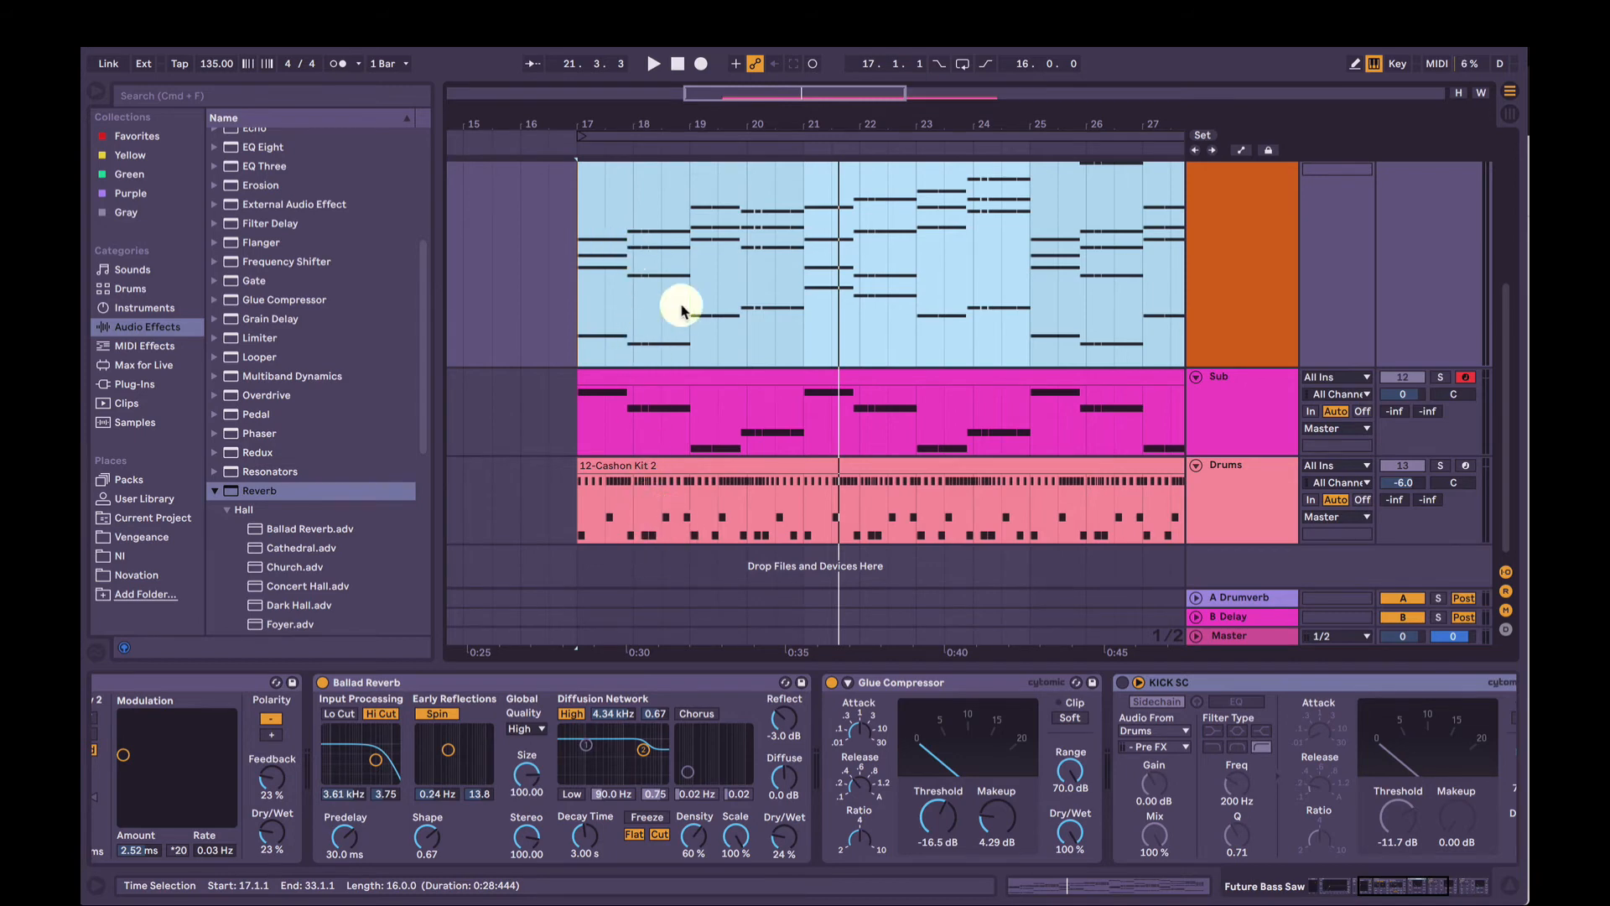
{"action": "scroll", "coordinate": [766, 269], "scroll_direction": "up", "scroll_amount": 3}
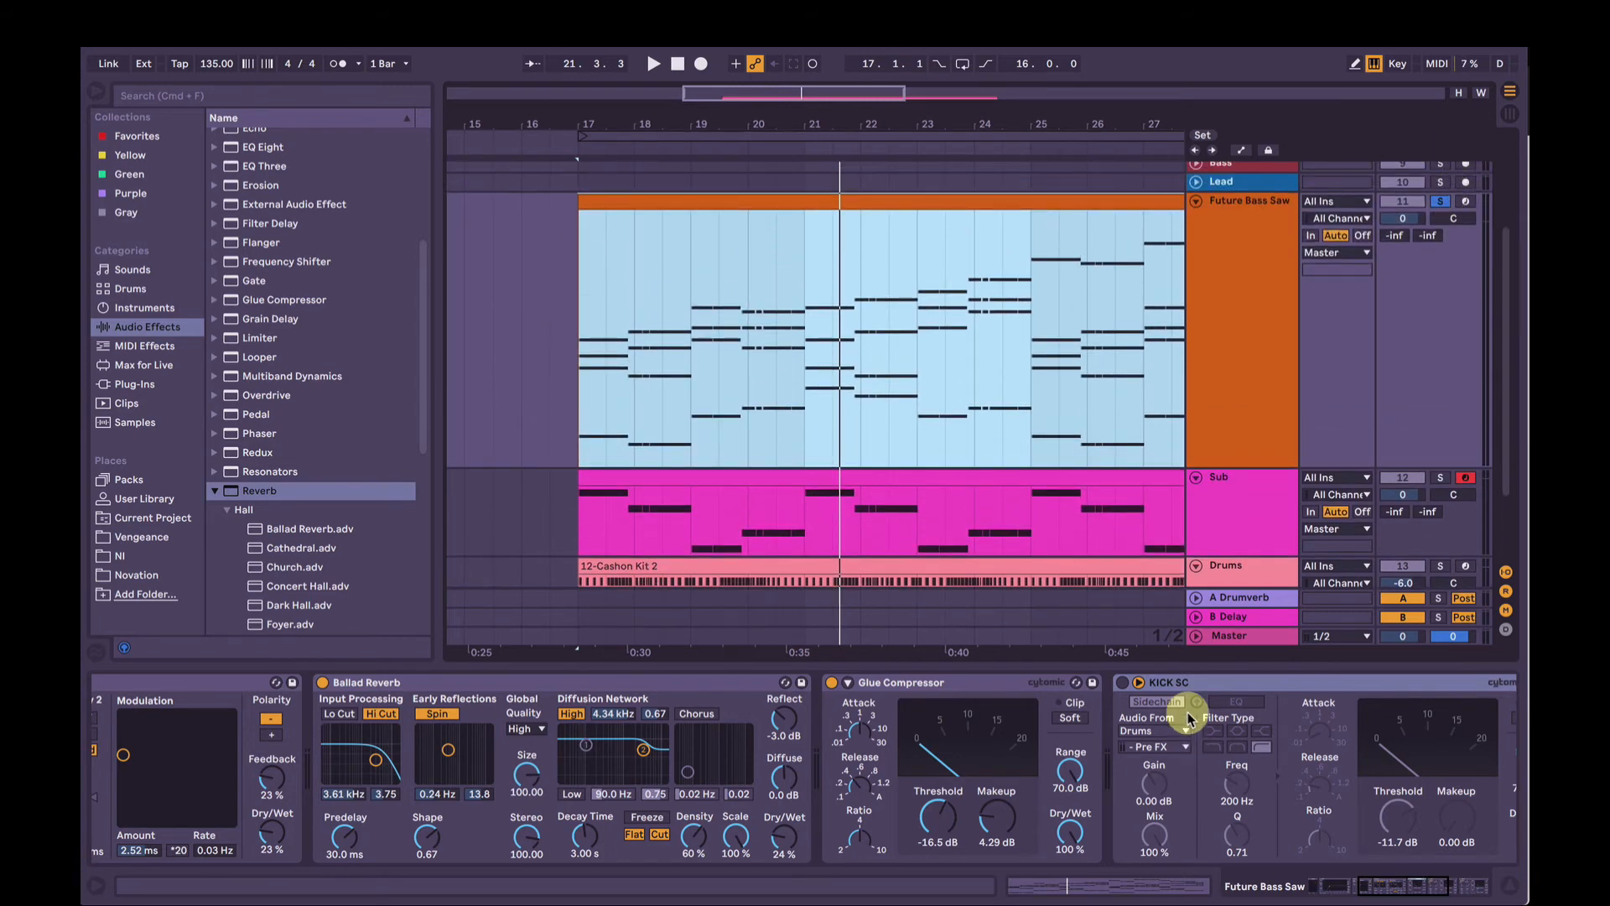
{"action": "key", "text": "space"}
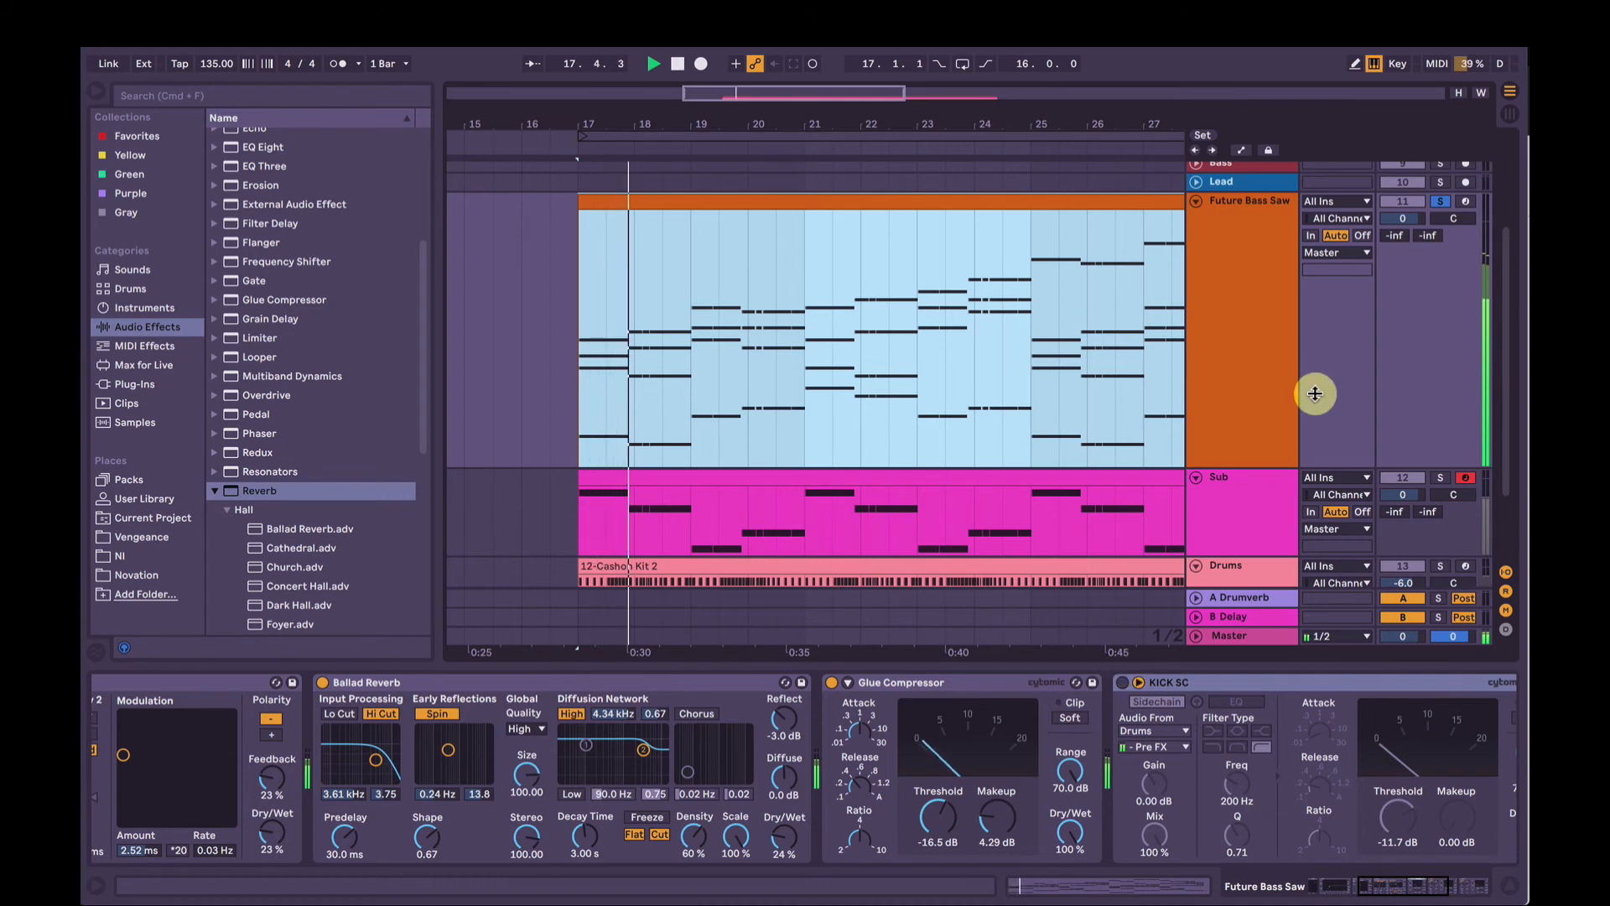
{"action": "left_click", "coordinate": [1440, 202]}
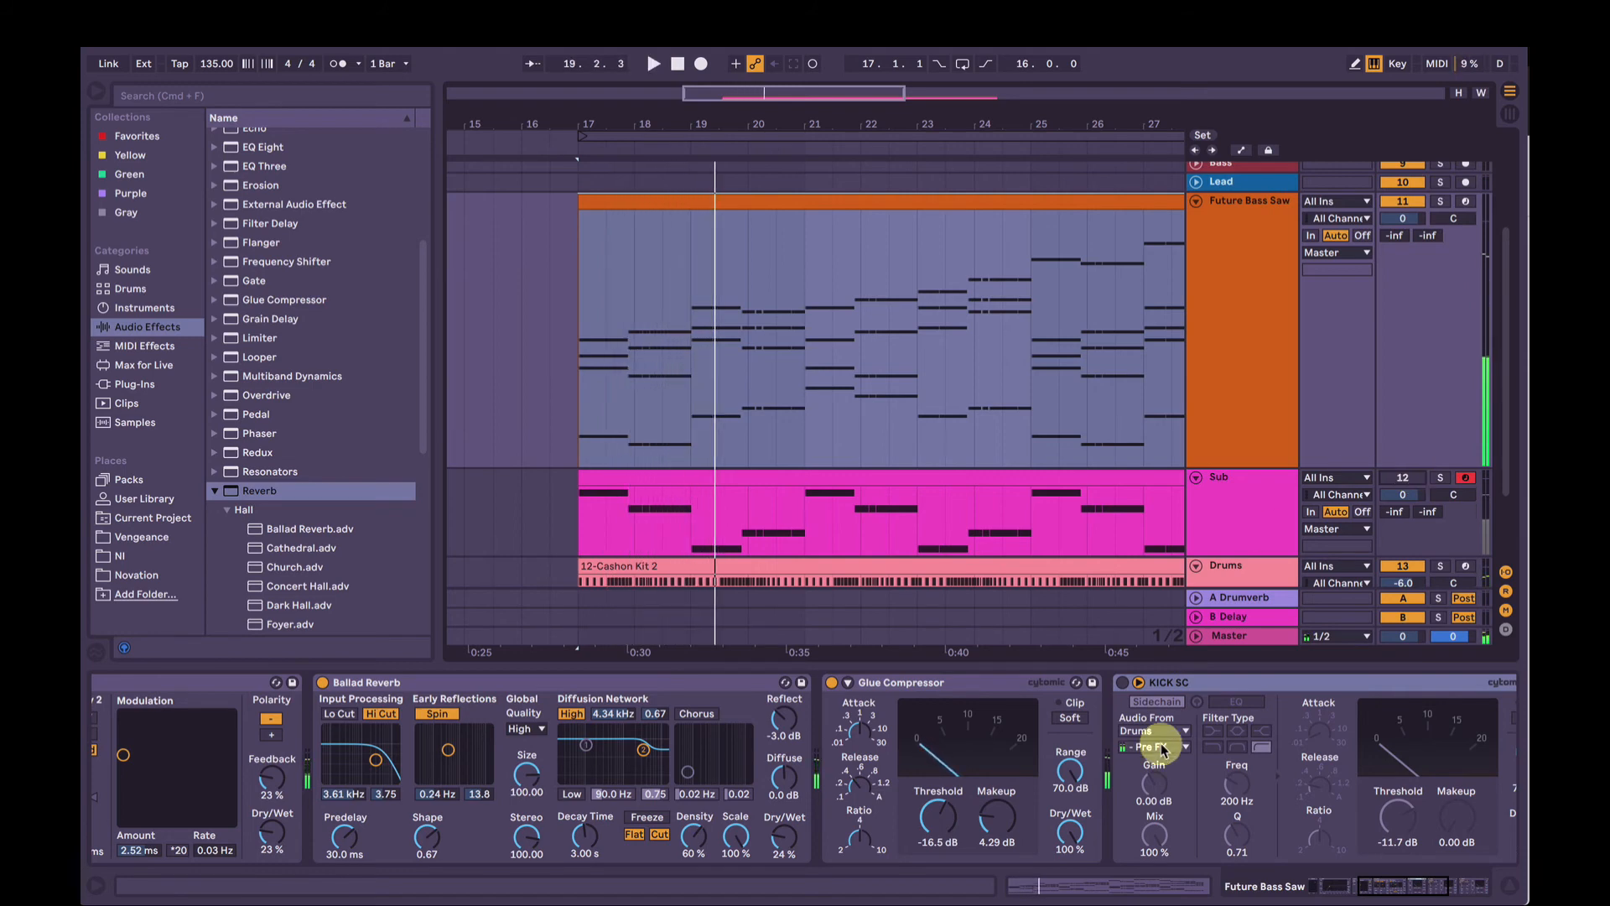
Step: Switch on the KICK SC sidechain compressor fed from the Drums track and audition it with the full mix
{"action": "left_click", "coordinate": [1120, 682]}
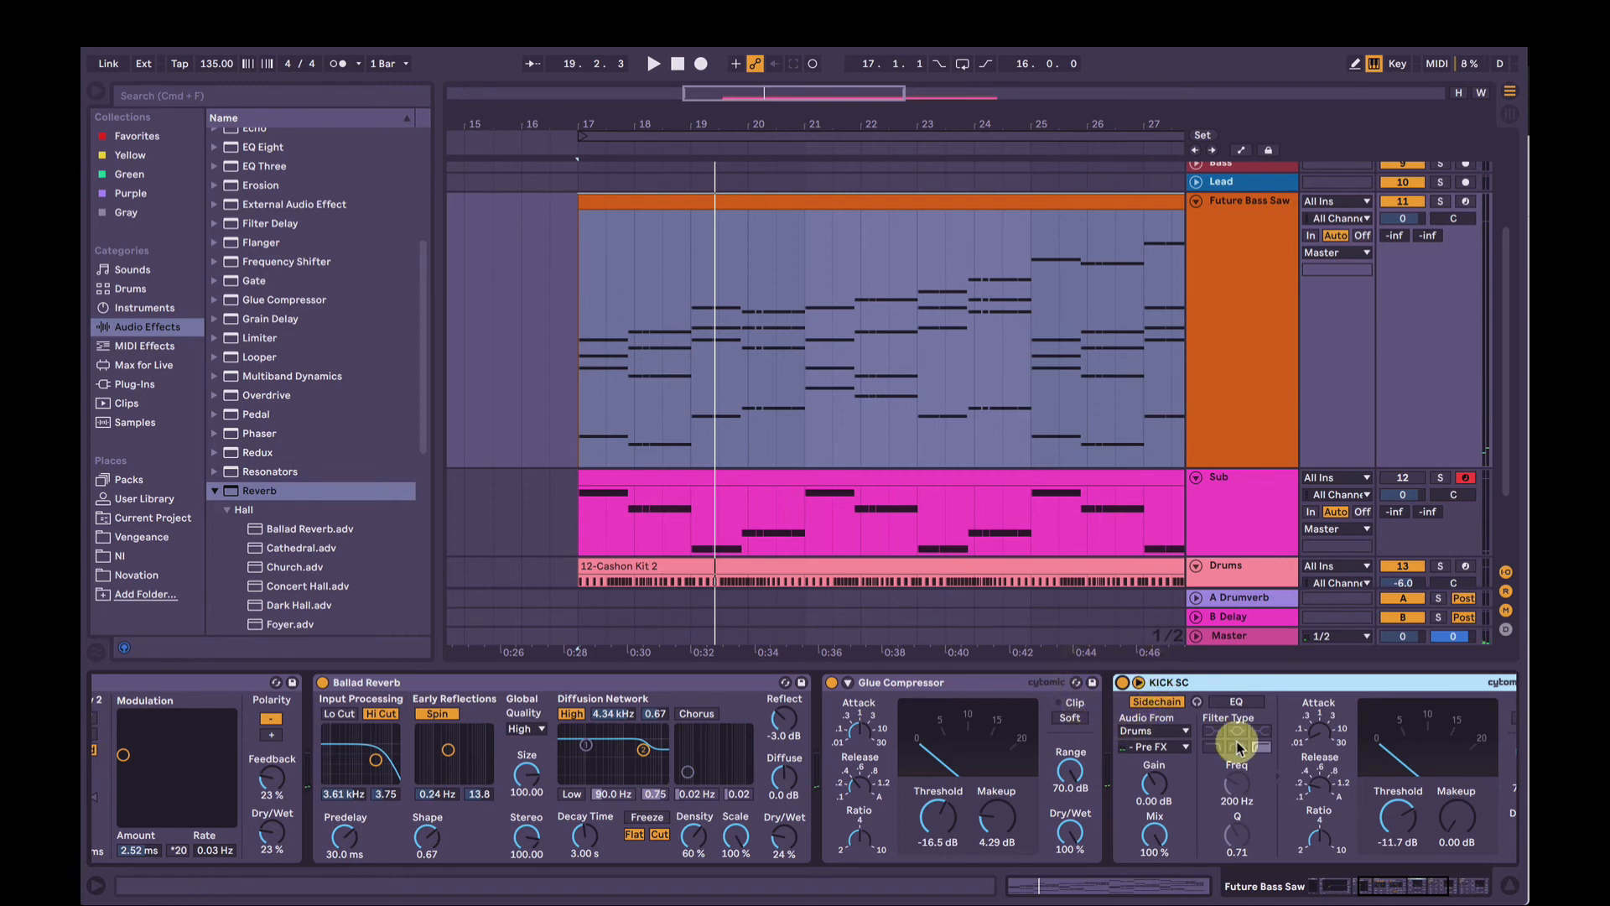
{"action": "left_click_drag", "start_coordinate": [1312, 768], "coordinate": [1320, 793]}
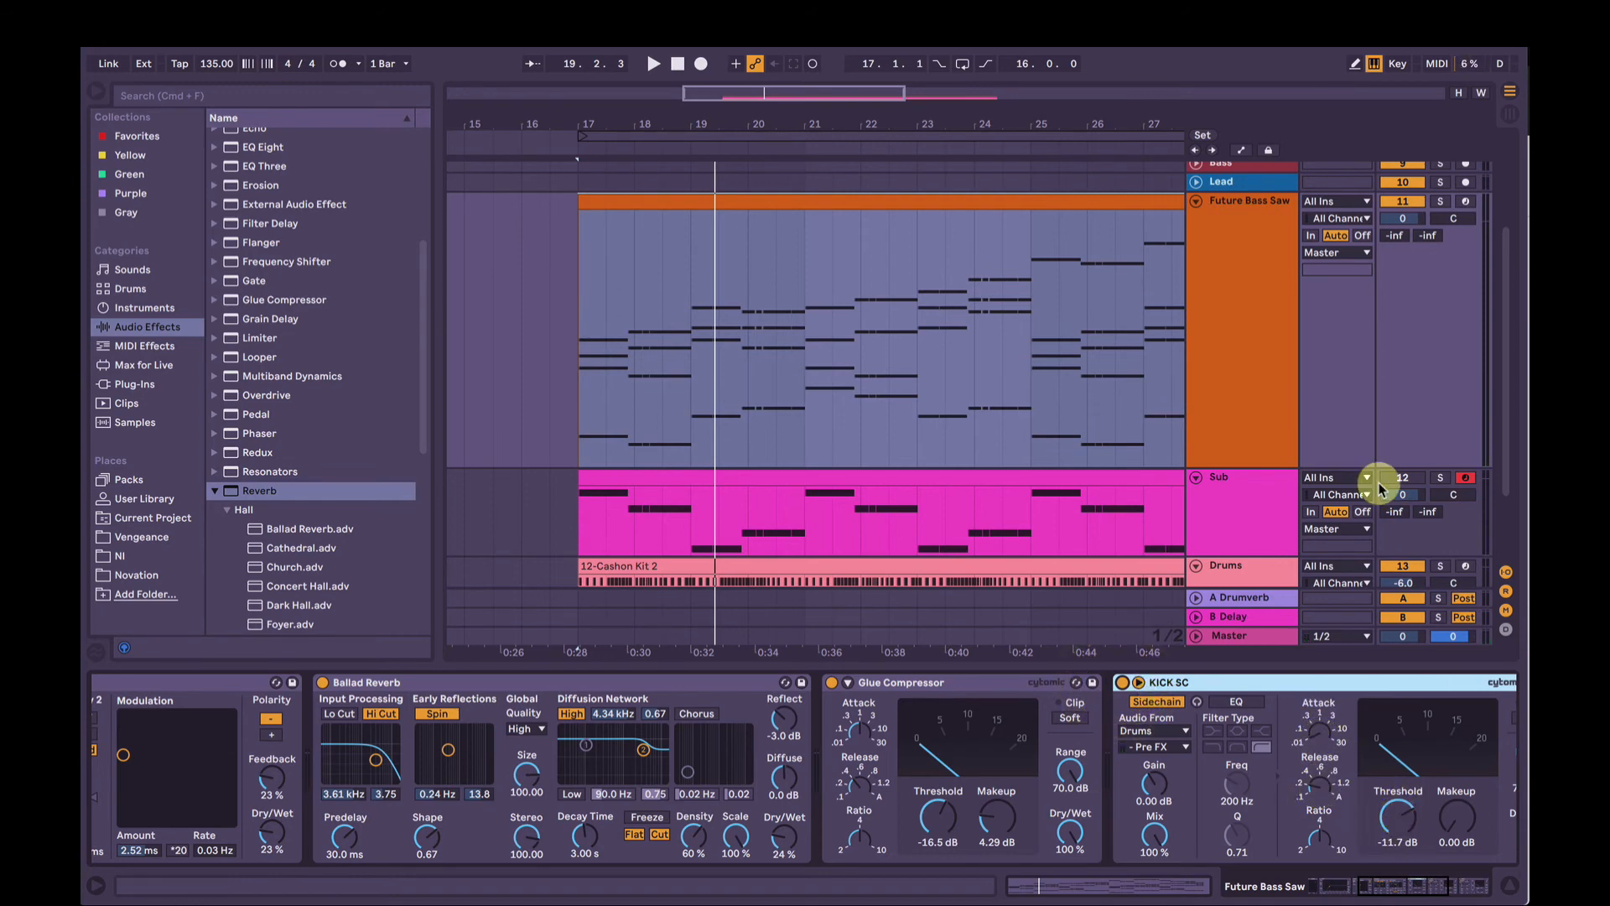
{"action": "key", "text": "space"}
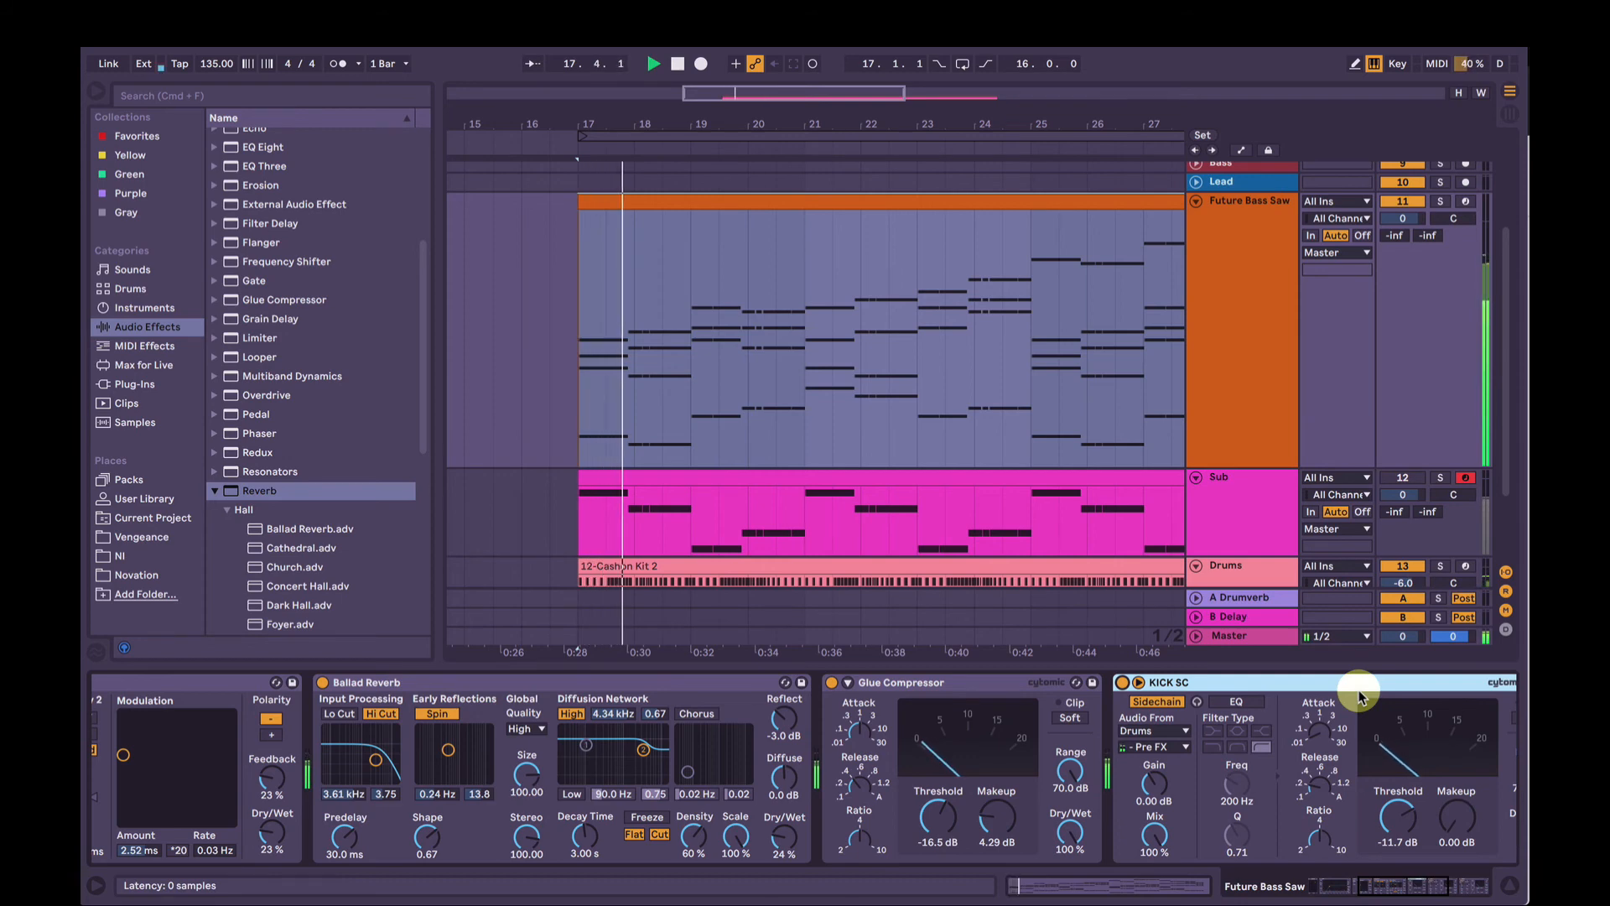
{"action": "scroll", "coordinate": [1360, 697], "scroll_direction": "right", "scroll_amount": 3}
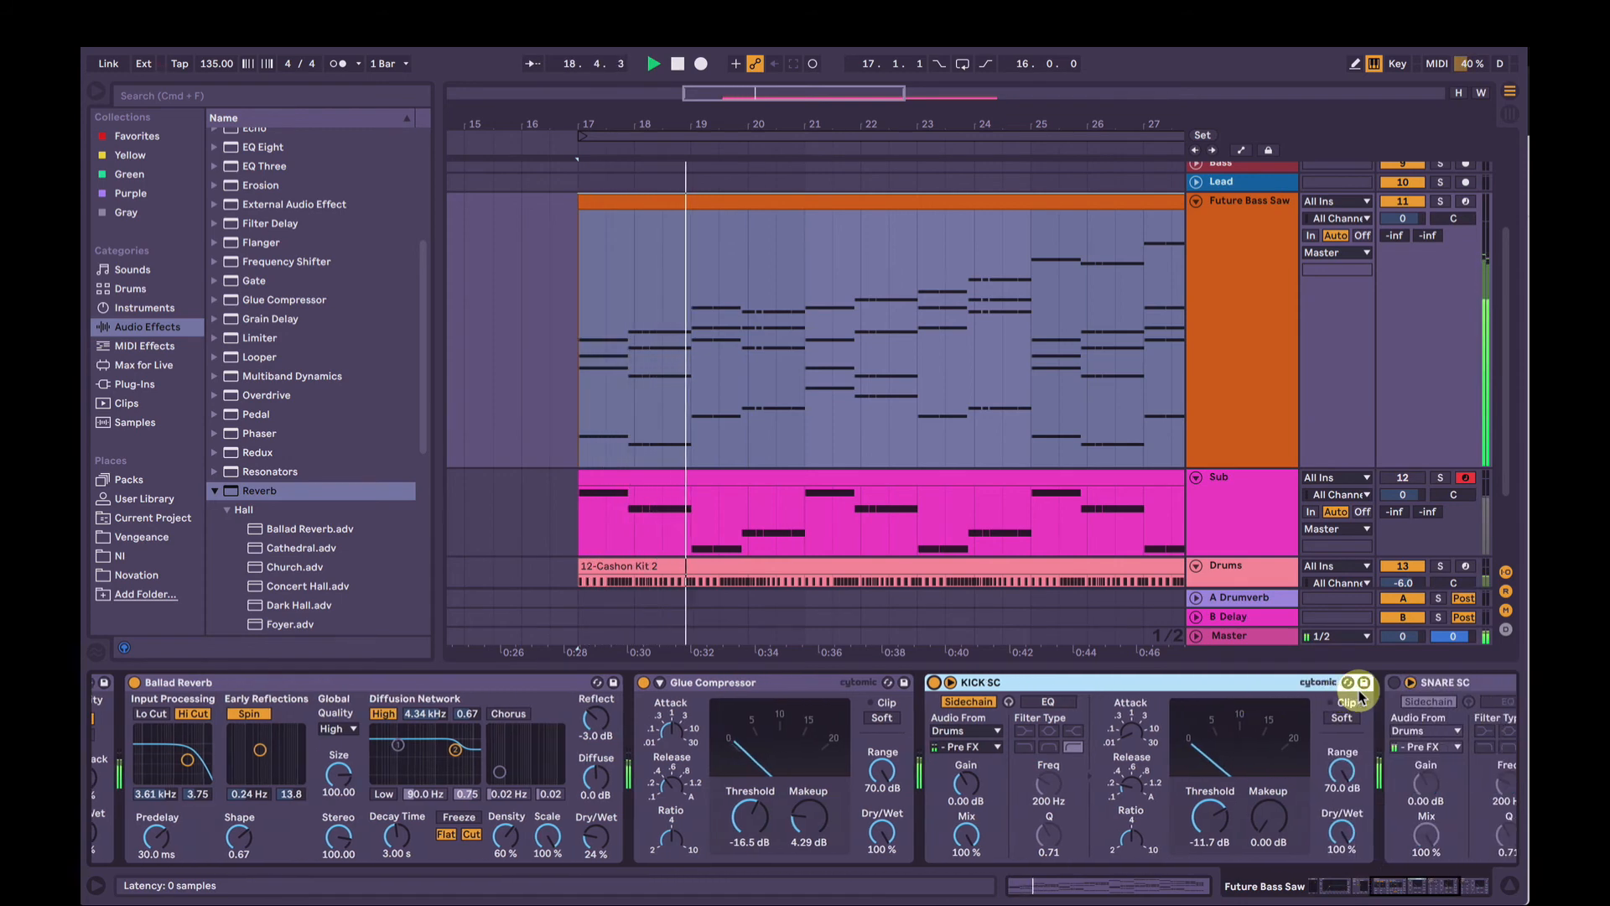
Step: Switch on the SNARE SC sidechain compressor after KICK SC and audition both together
{"action": "scroll", "coordinate": [1360, 697], "scroll_direction": "right", "scroll_amount": 5}
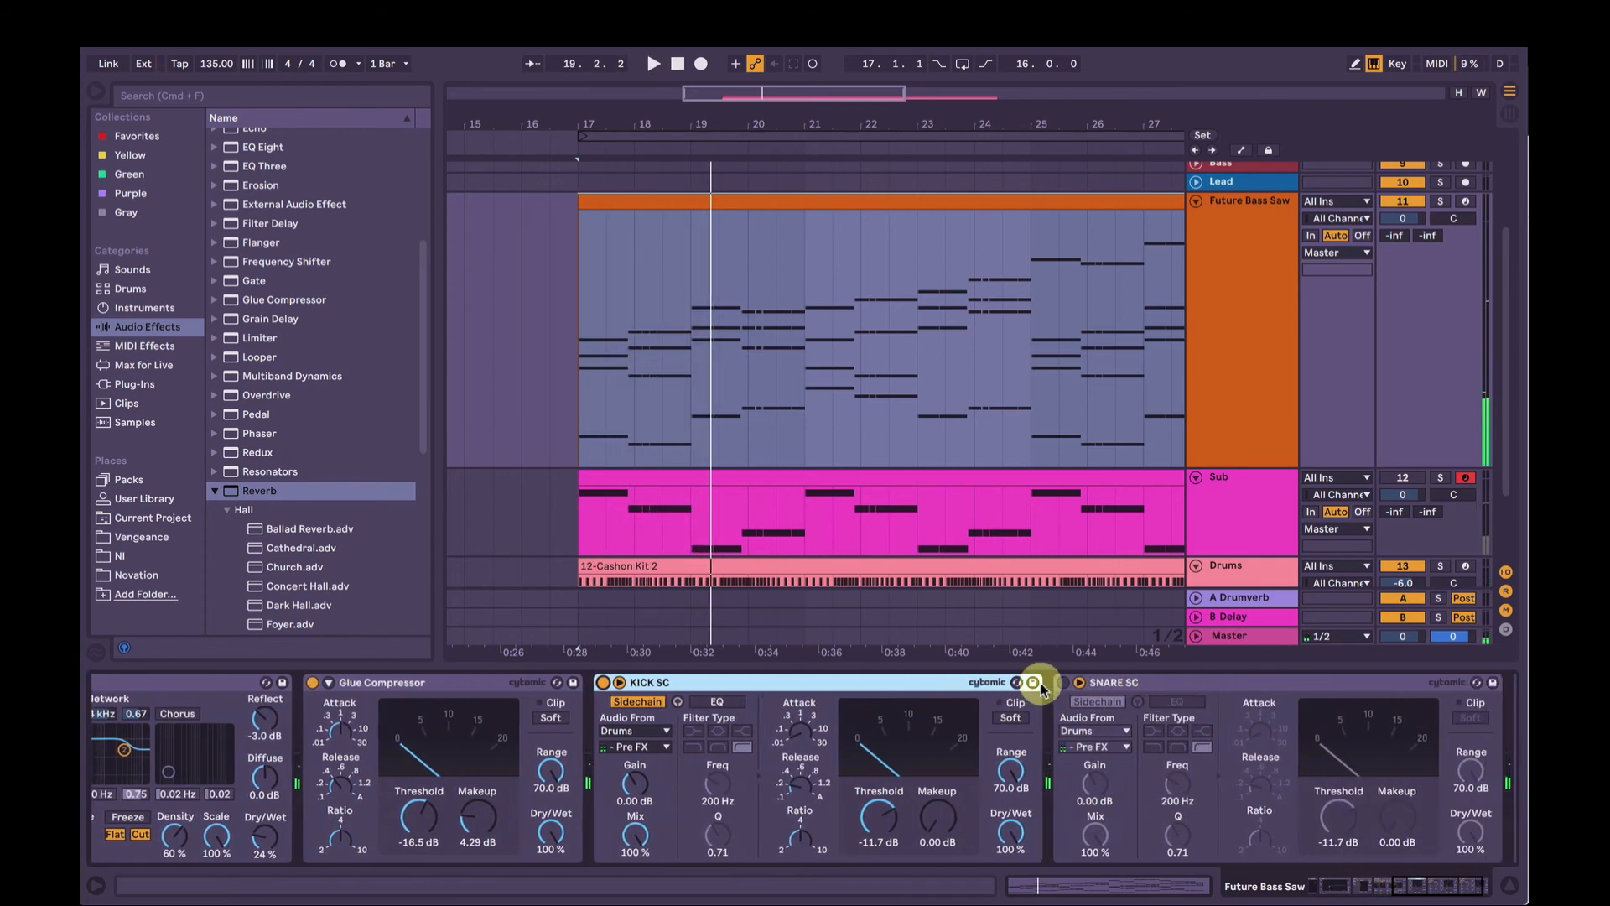
{"action": "left_click", "coordinate": [1063, 682]}
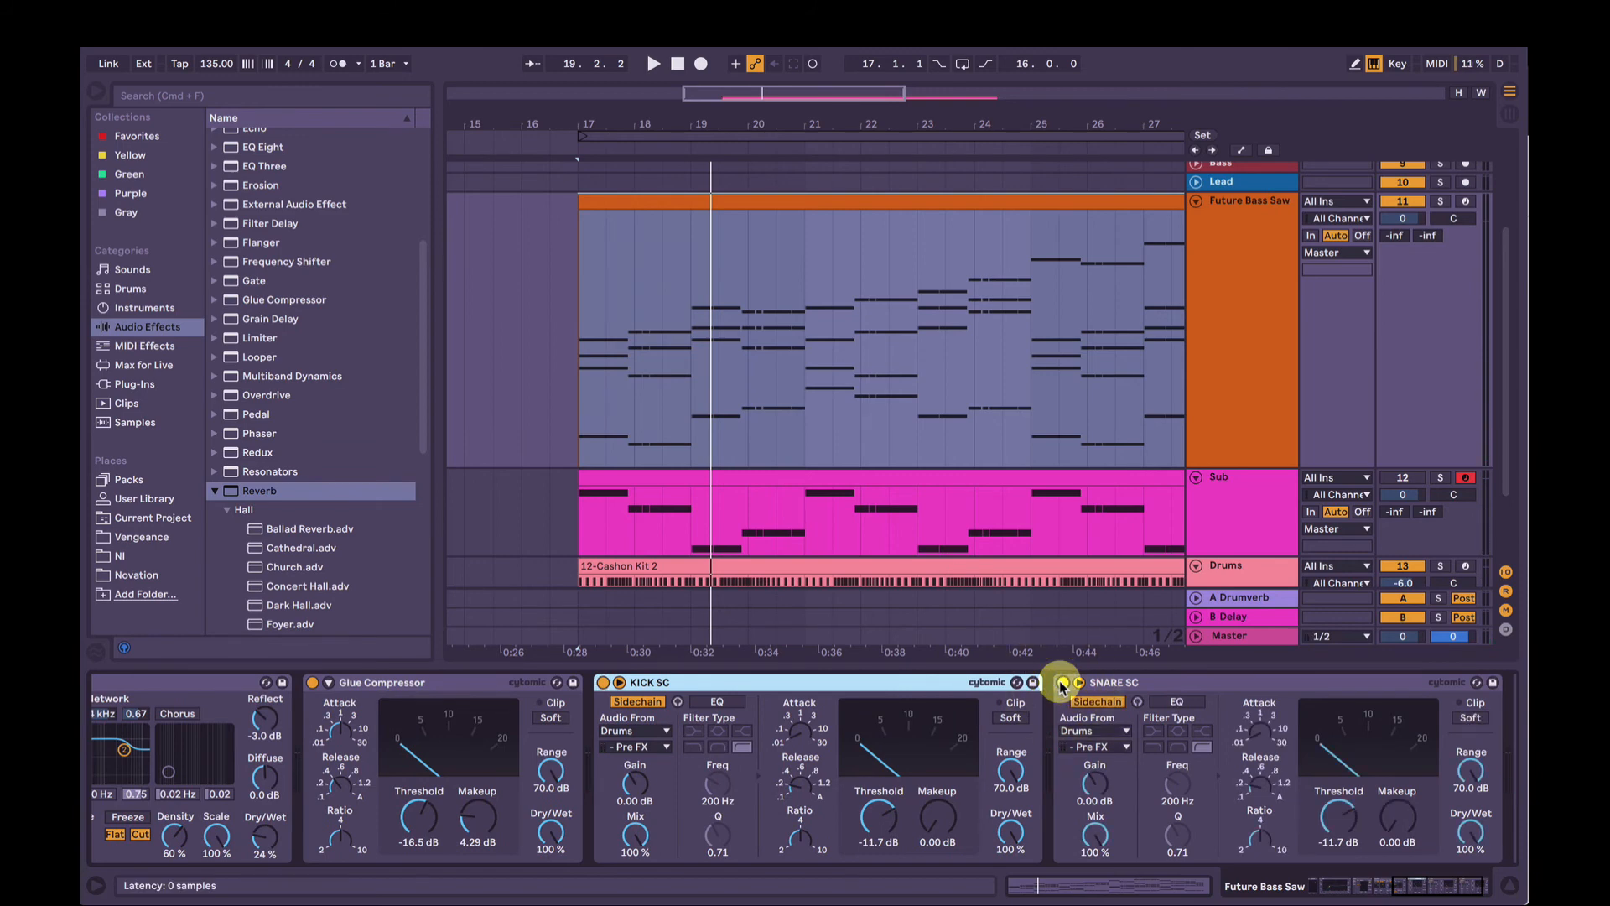
{"action": "key", "text": "space"}
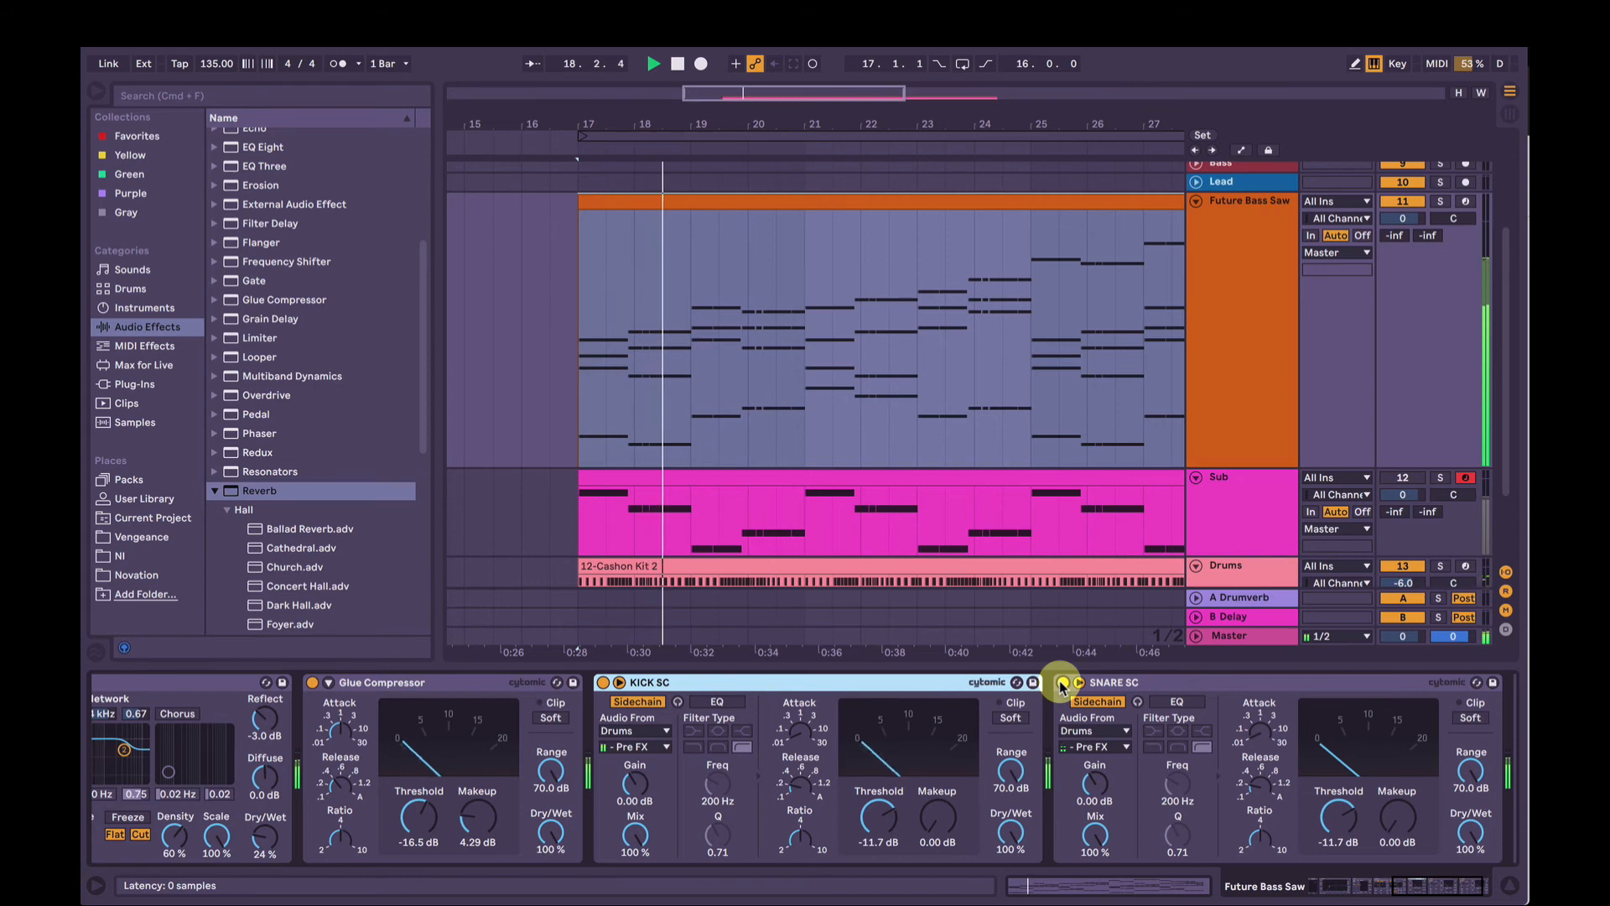
{"action": "key", "text": "space"}
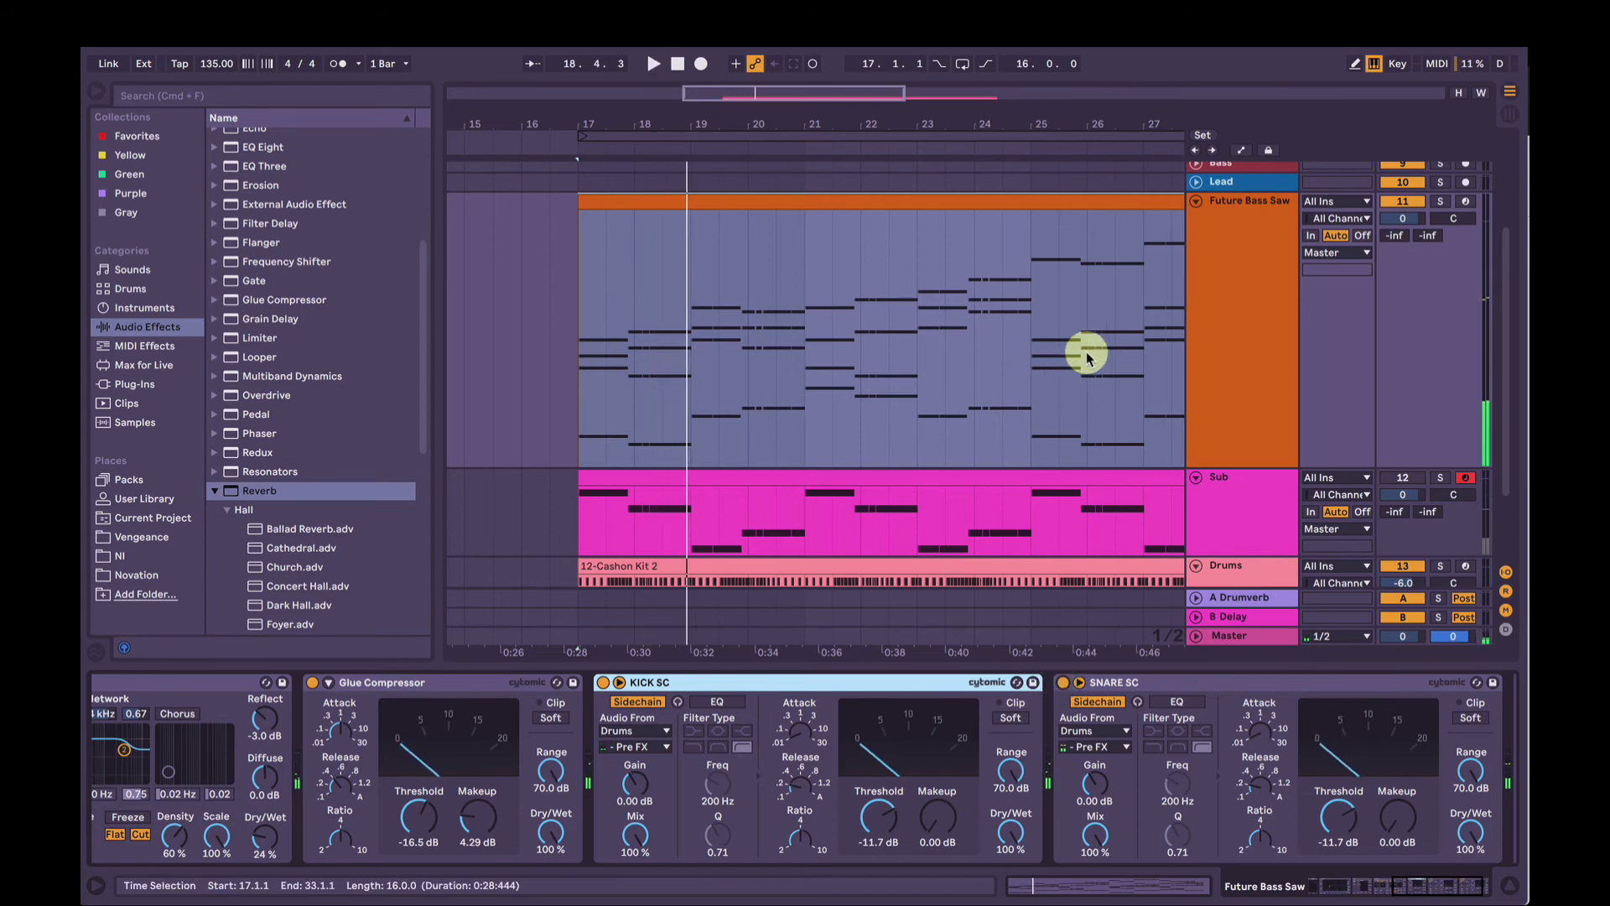
Step: Review the start of the Future Bass Saw effects chain, and display the Sub track's devices
{"action": "scroll", "coordinate": [847, 713], "scroll_direction": "left", "scroll_amount": 10}
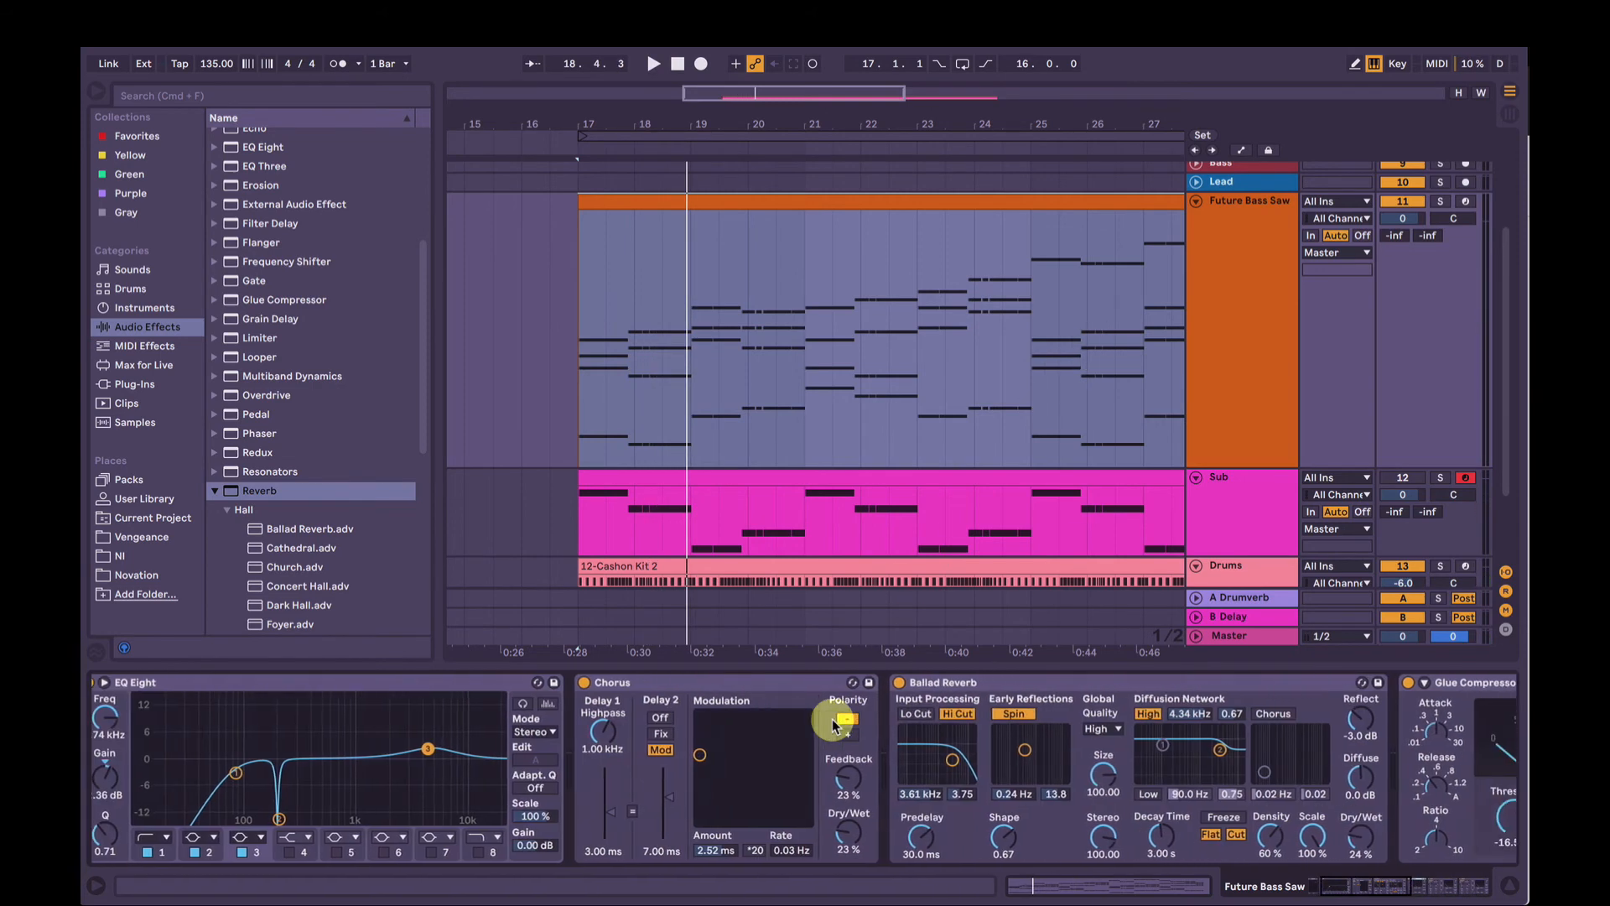
{"action": "scroll", "coordinate": [834, 723], "scroll_direction": "left", "scroll_amount": 3}
{"action": "left_click", "coordinate": [826, 510]}
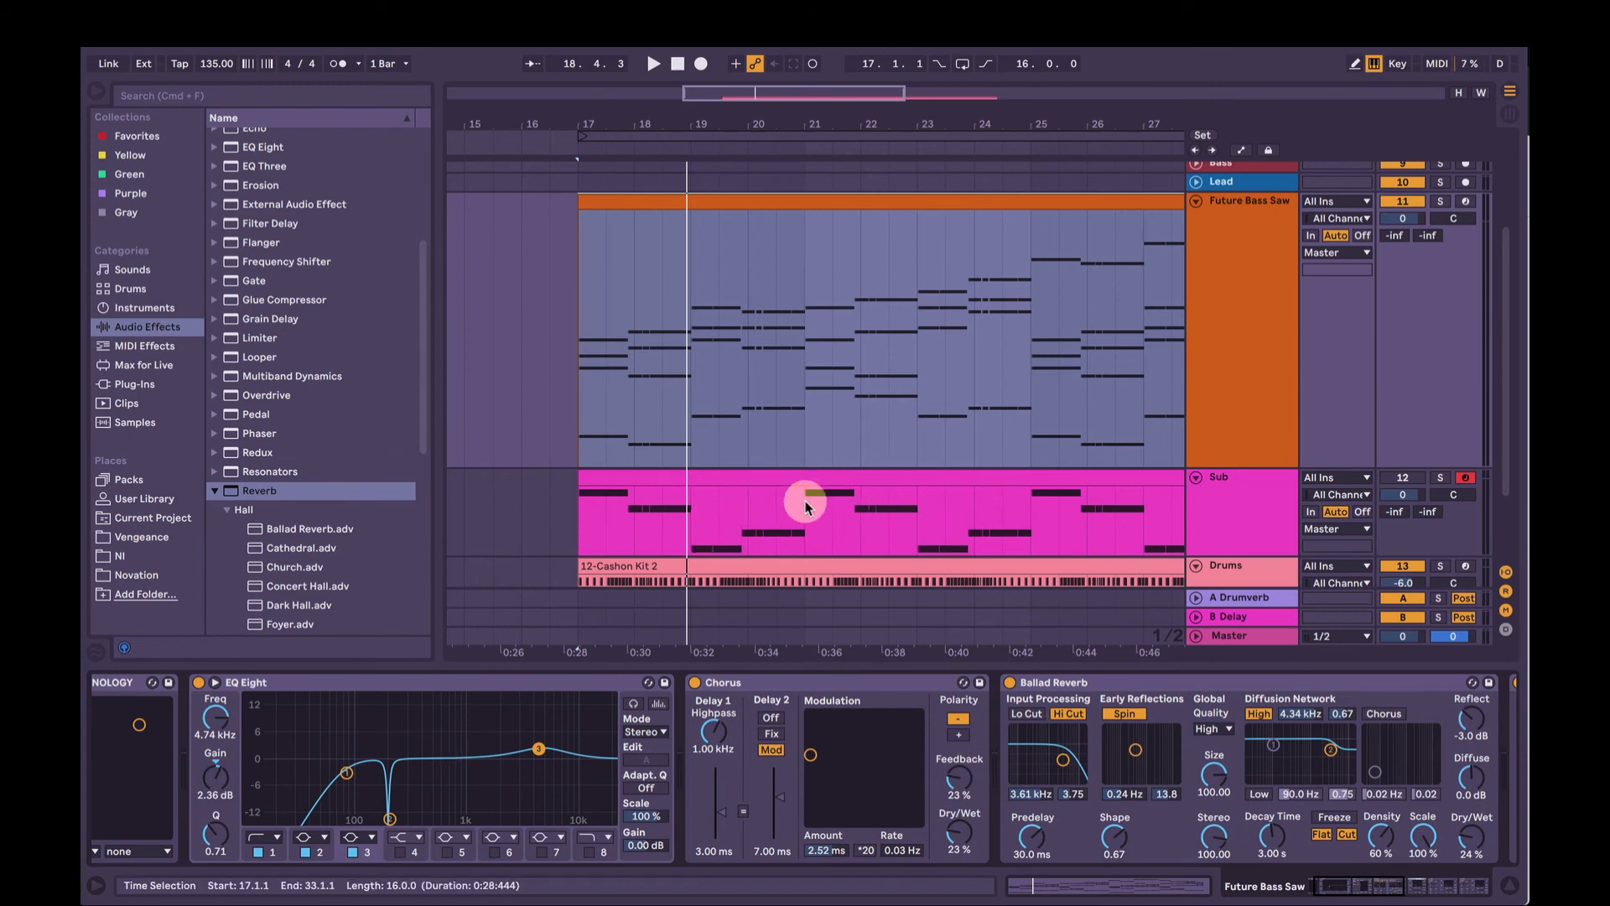
{"action": "left_click", "coordinate": [1203, 488]}
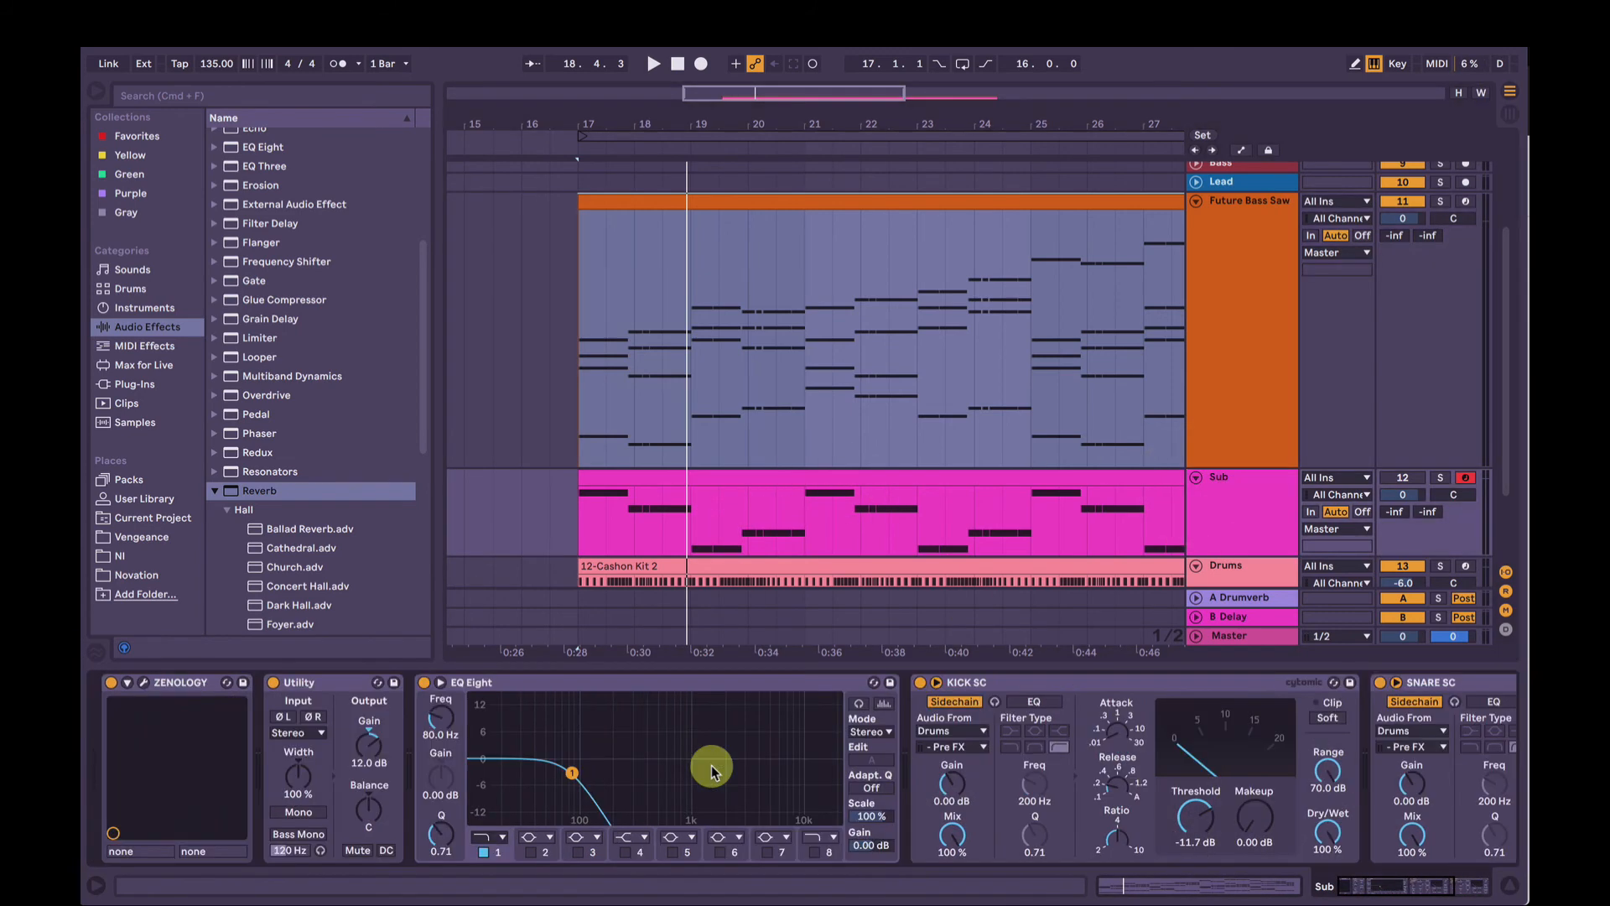
Step: Open the Sub track's ZENOLOGY synth and show the oscillator settings of its partials in Visual Edit
{"action": "left_click", "coordinate": [142, 683]}
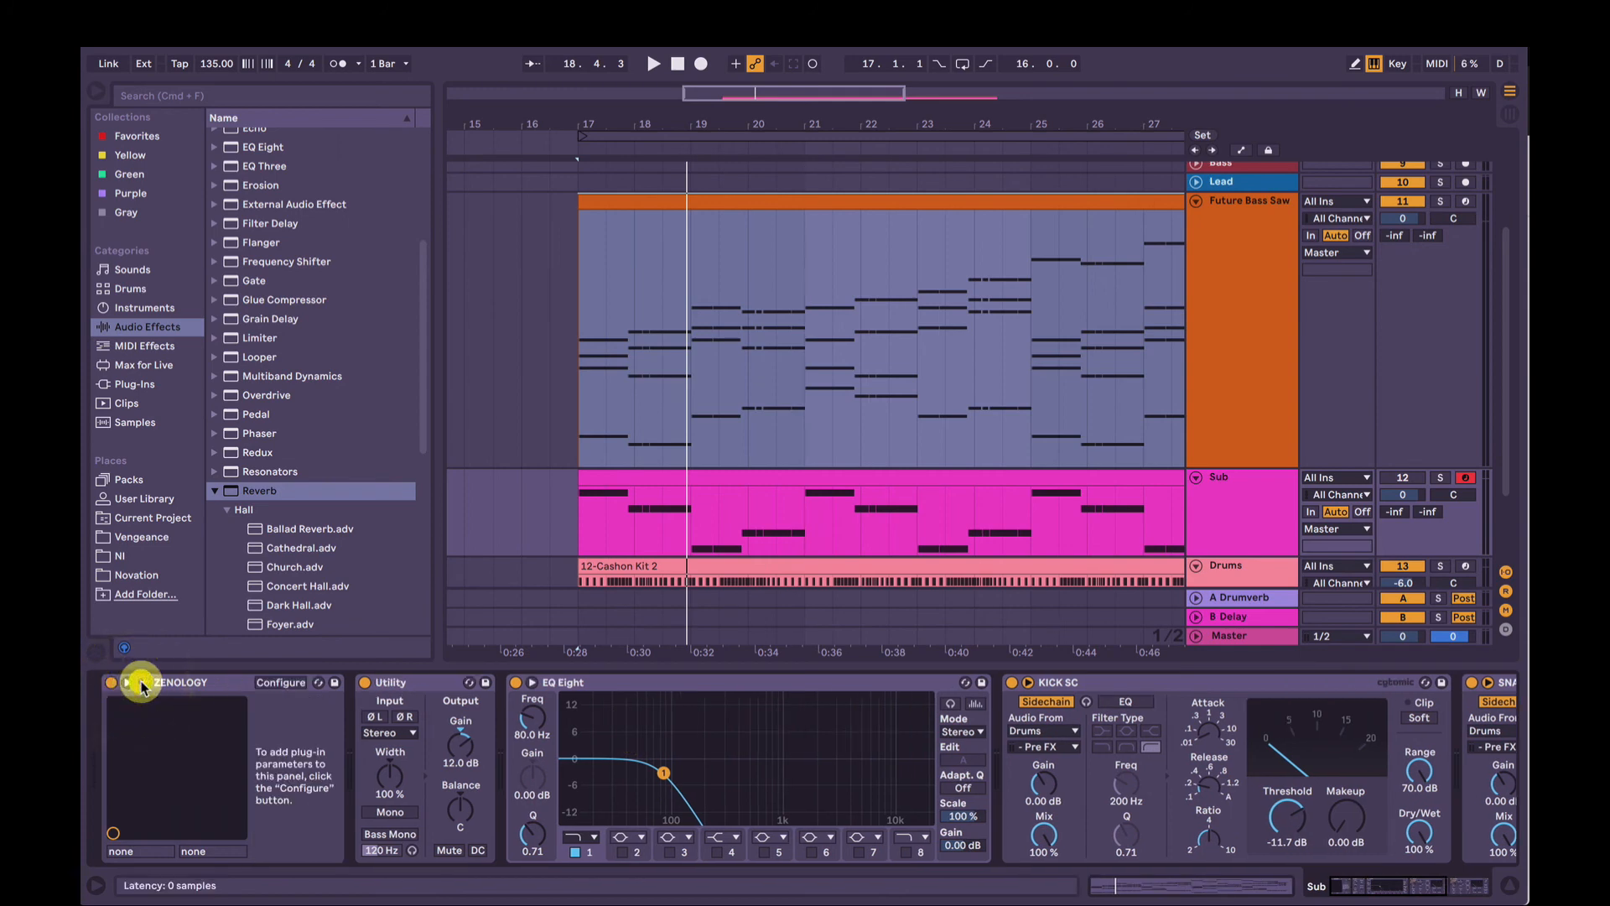
{"action": "left_click", "coordinate": [142, 685]}
{"action": "left_click", "coordinate": [334, 330]}
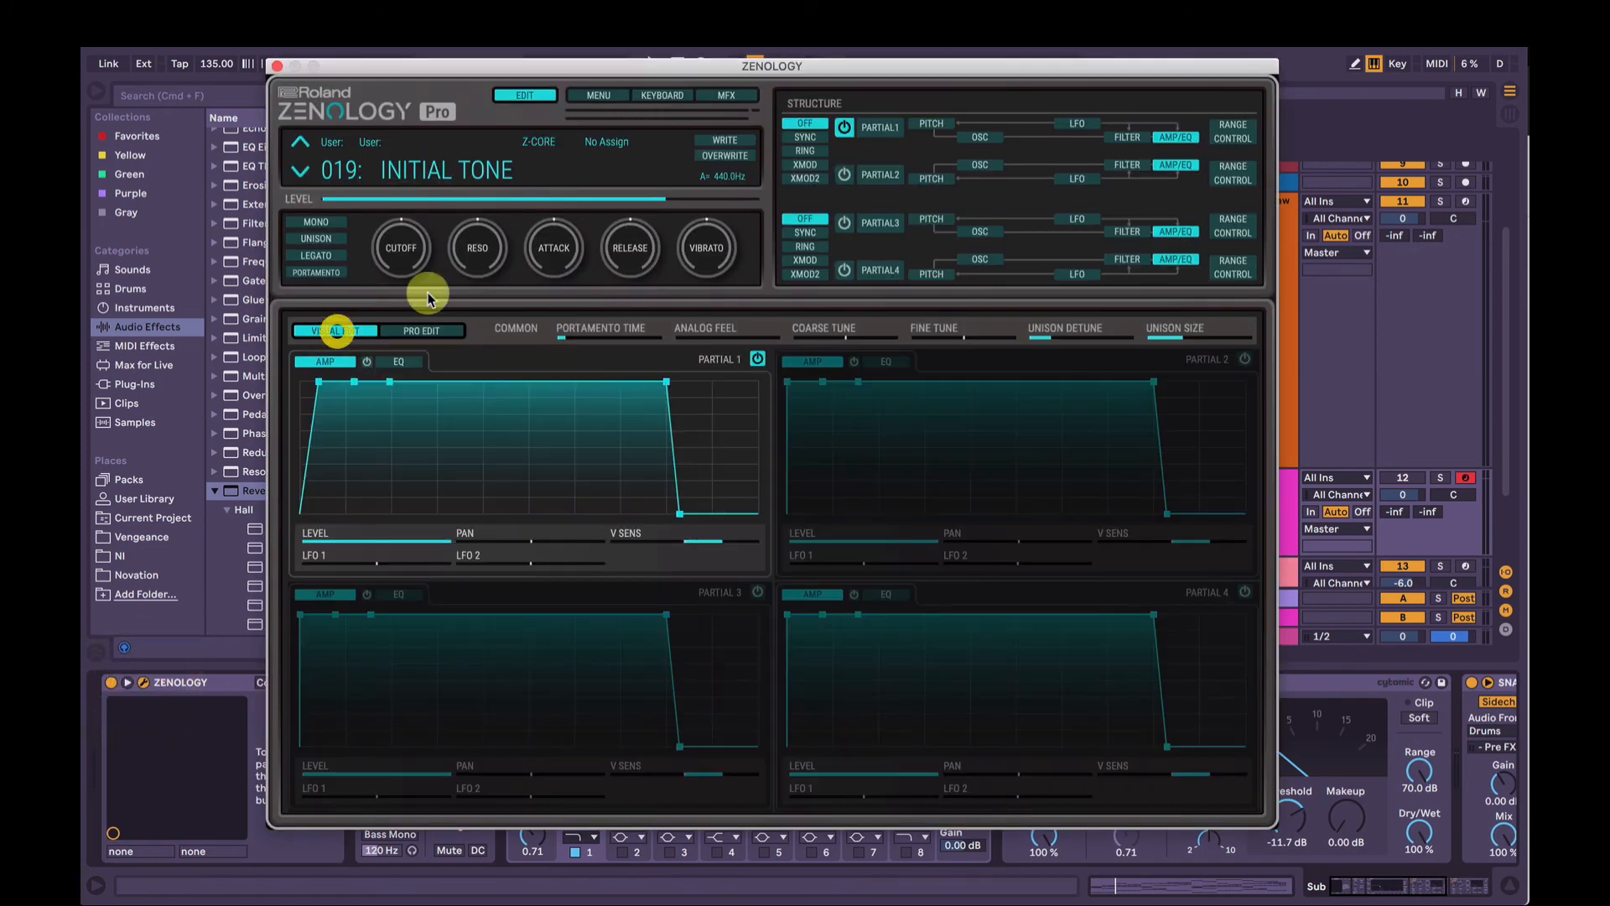
{"action": "left_click", "coordinate": [963, 137]}
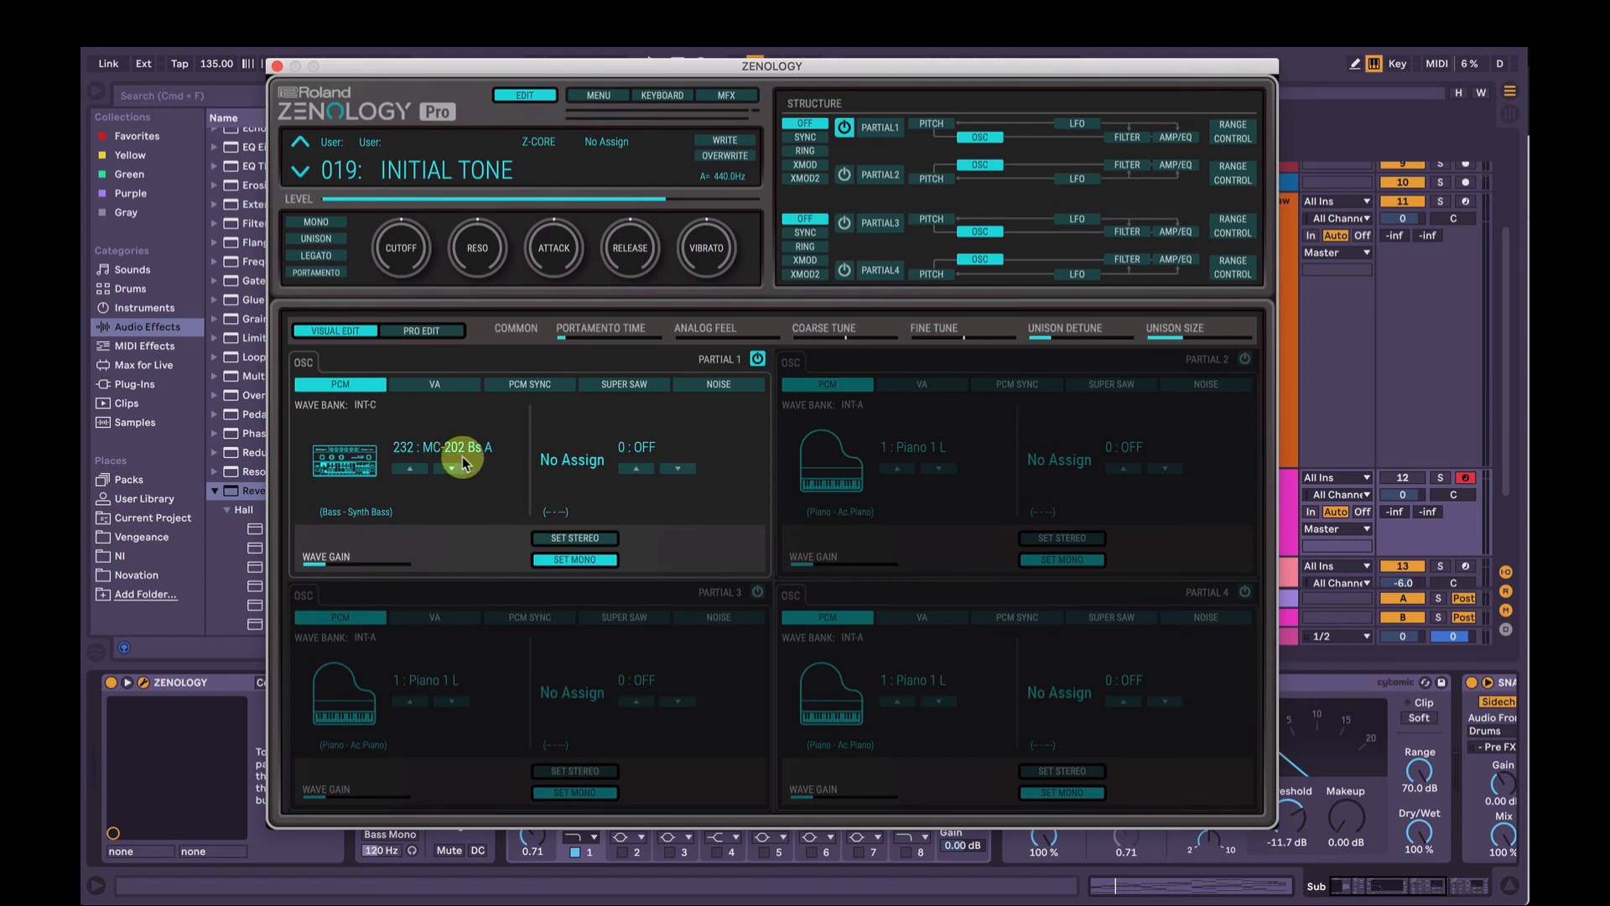
Step: Look up Partial 1's MC-202 Bs A wave in the Synth Bass list, and close the Sub's ZENOLOGY window
{"action": "left_click", "coordinate": [408, 439]}
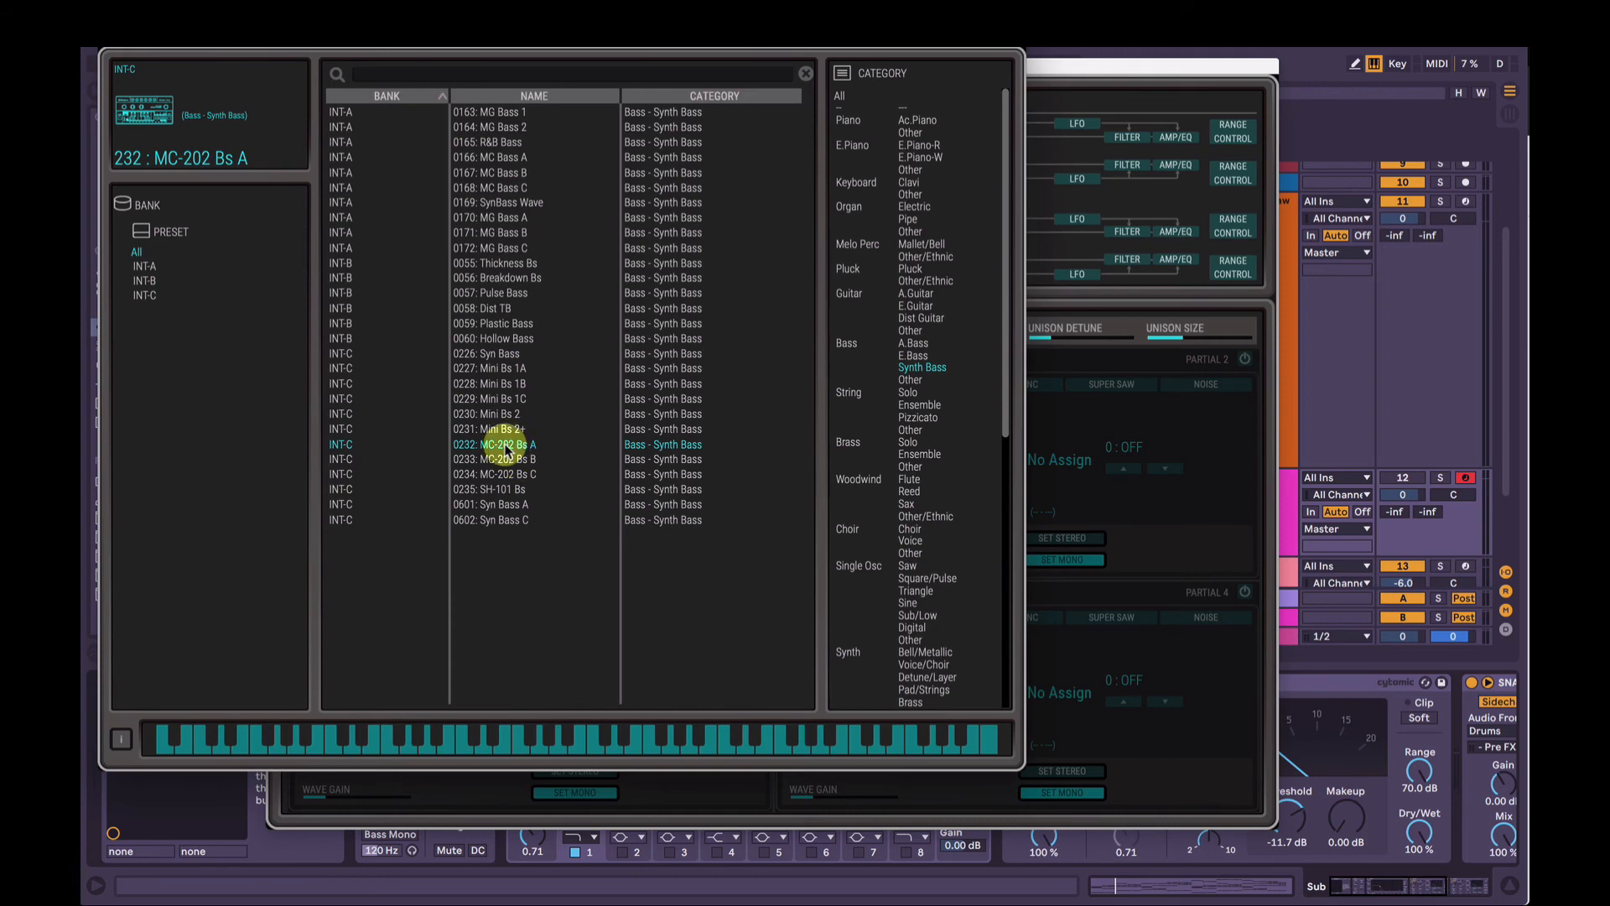
{"action": "left_click", "coordinate": [181, 62]}
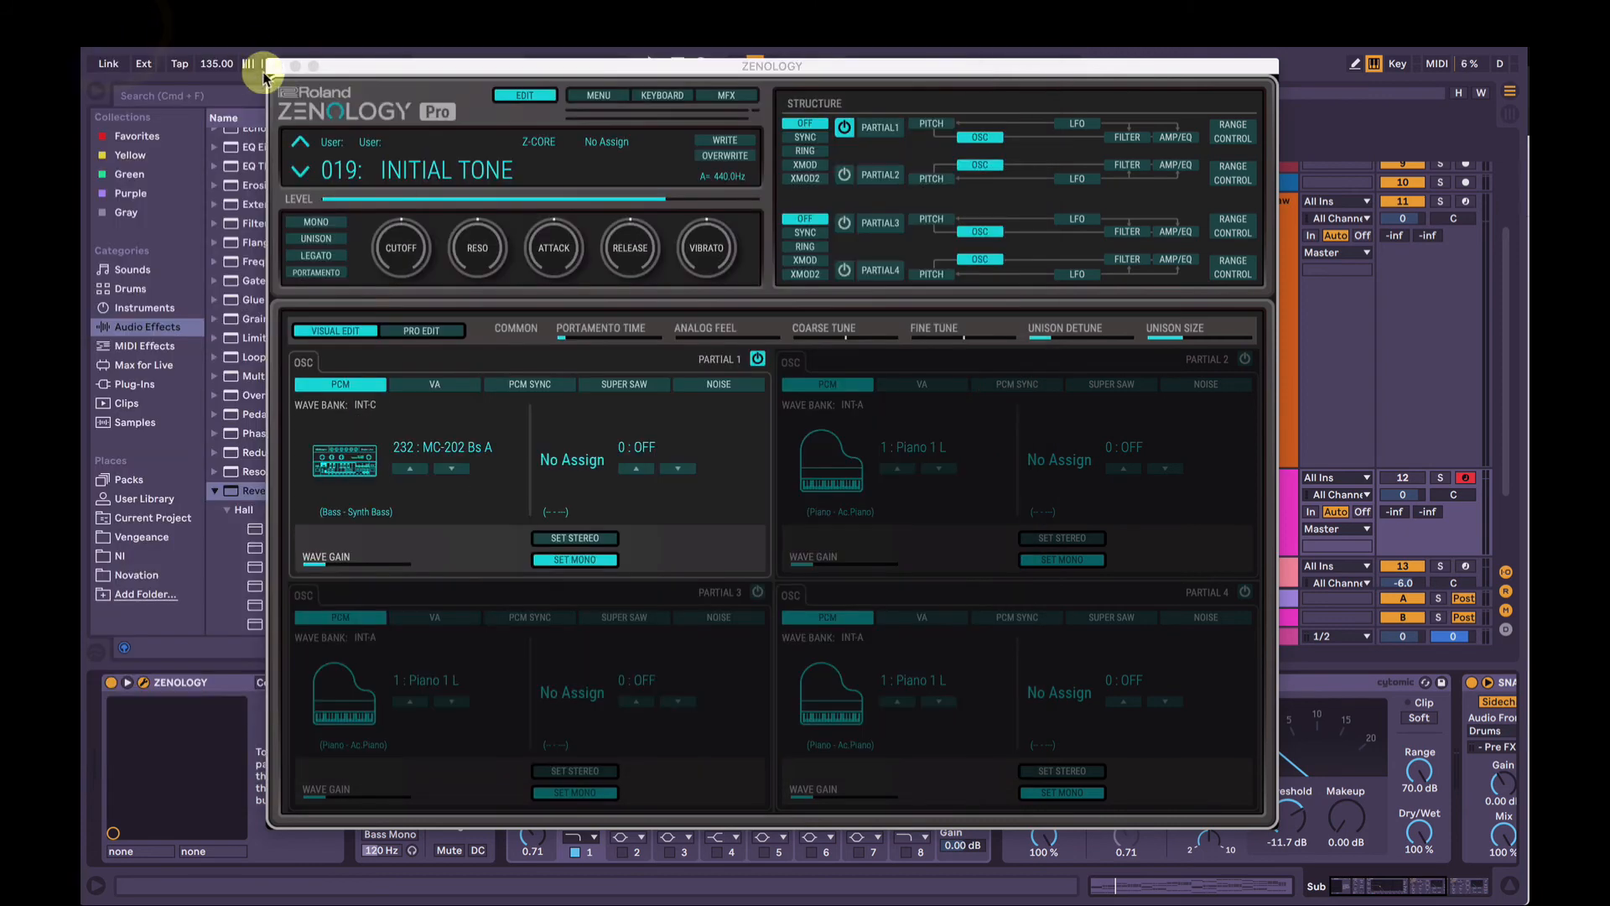
{"action": "left_click", "coordinate": [278, 66]}
Step: Solo the Sub track and audition its bass line from bar 17
{"action": "left_click", "coordinate": [1440, 477]}
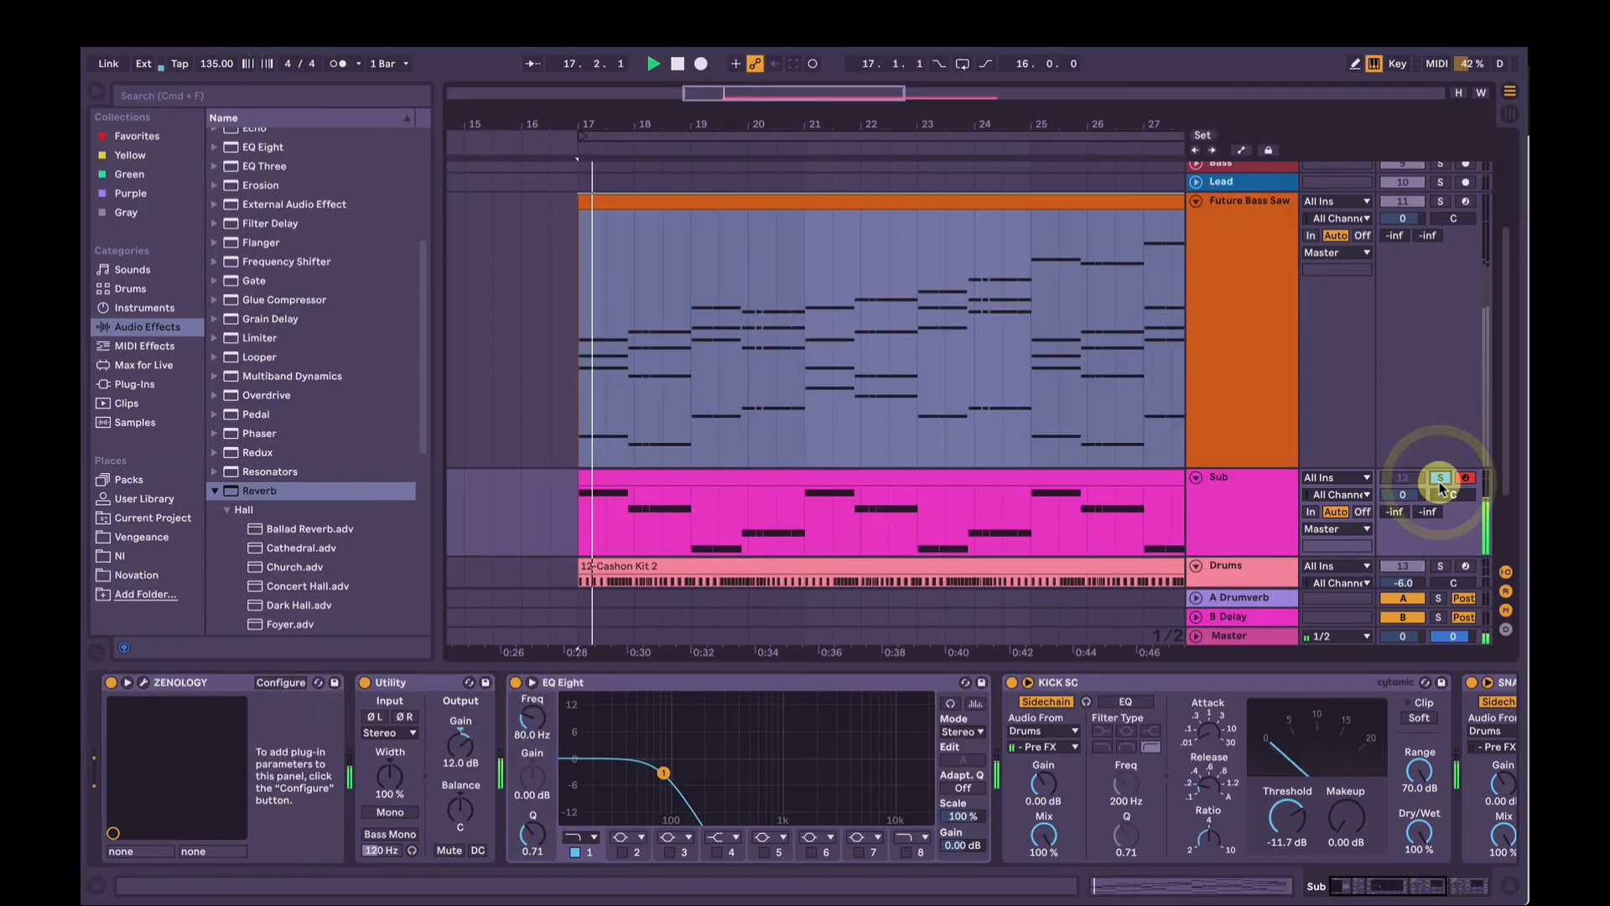
{"action": "left_click", "coordinate": [1440, 477]}
{"action": "left_click", "coordinate": [1440, 485]}
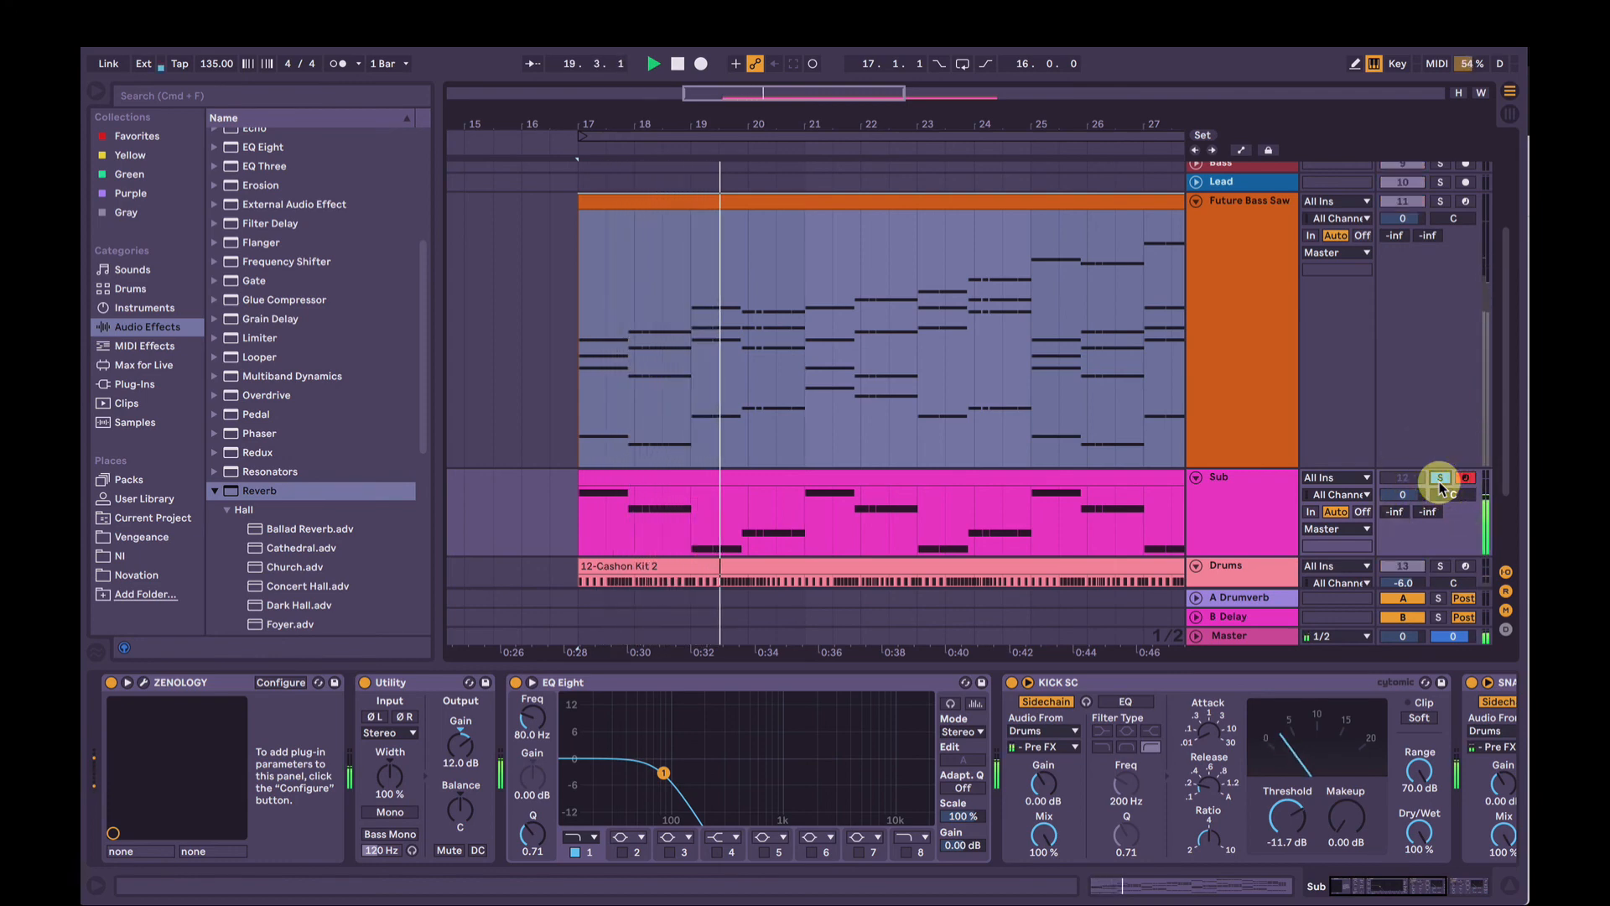
{"action": "left_click", "coordinate": [1079, 623]}
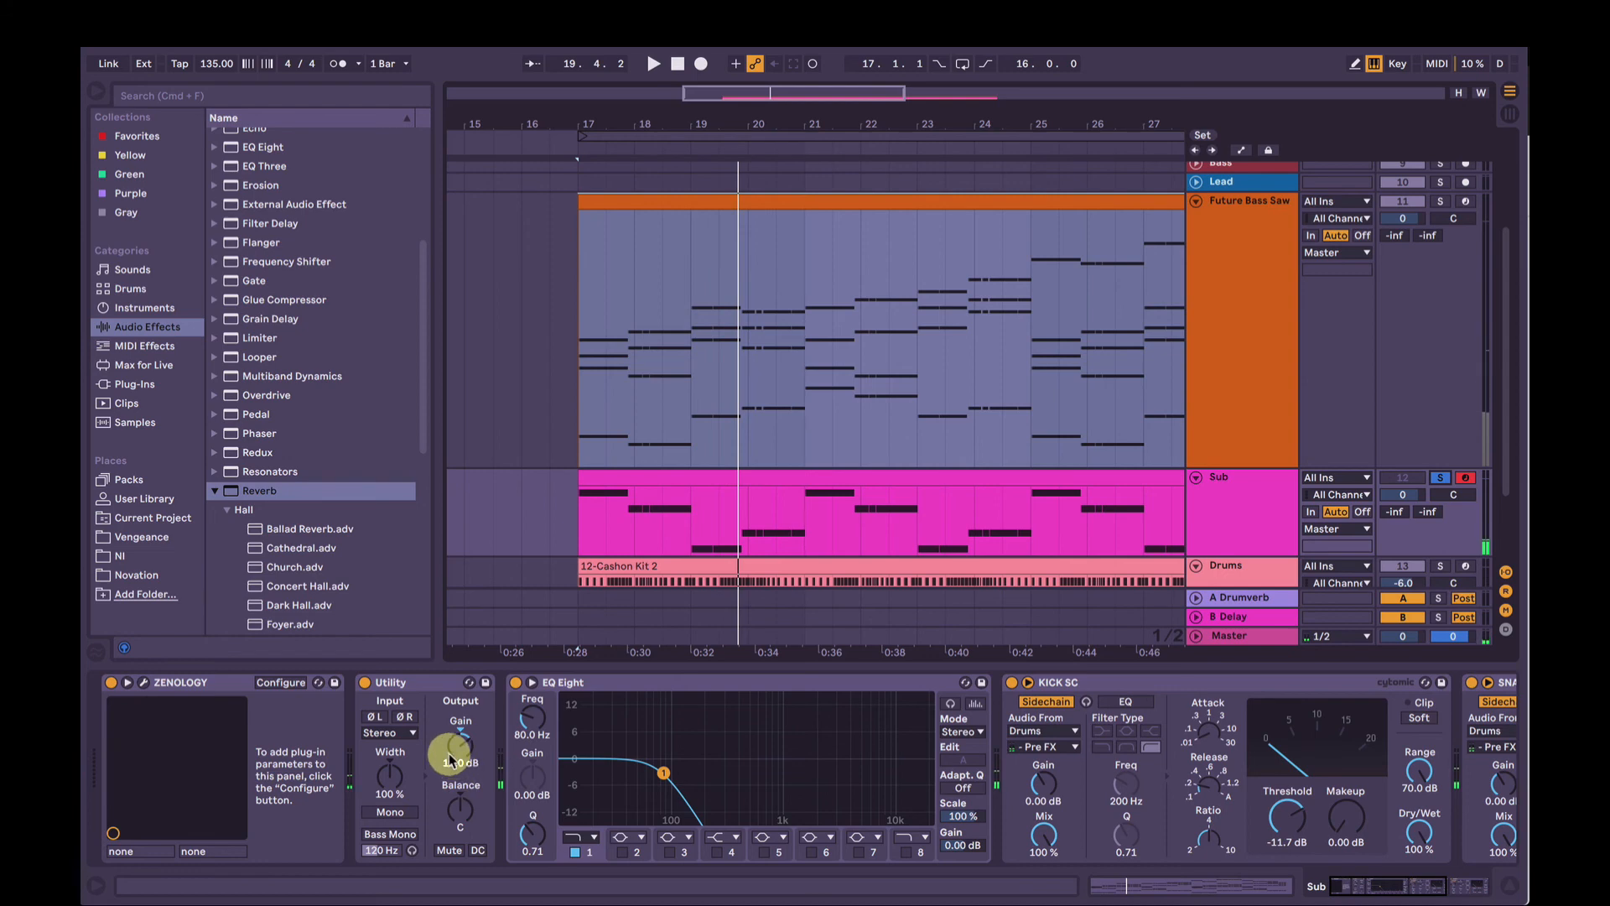
Step: Audition the soloed Sub track with its EQ Eight bypassed, and switch the EQ back on
{"action": "left_click", "coordinate": [650, 681]}
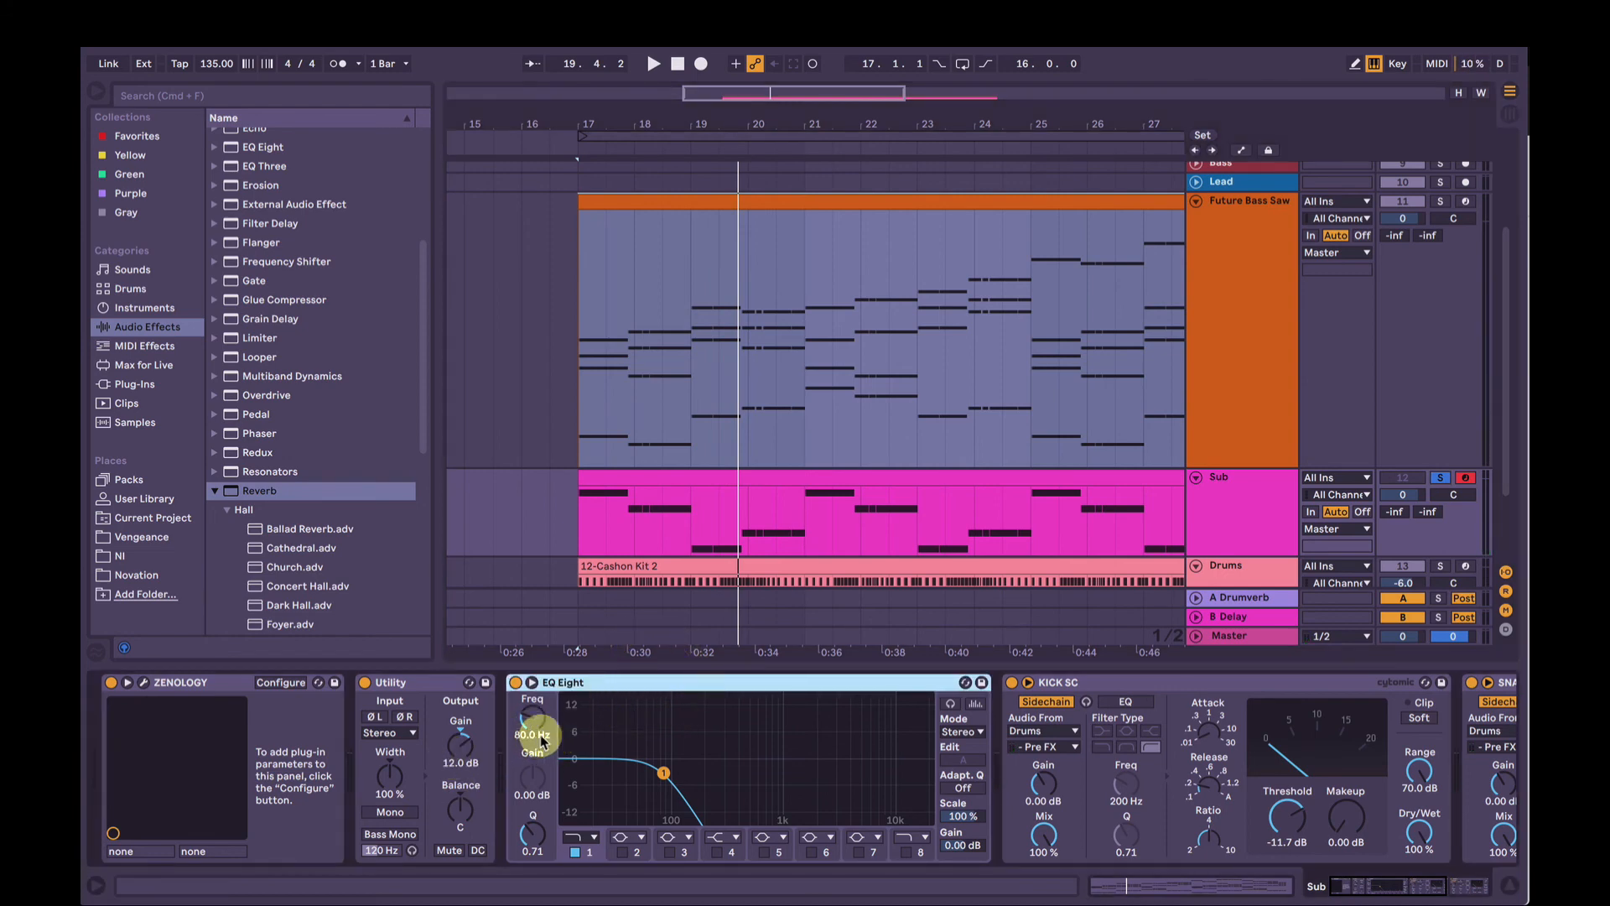
{"action": "left_click", "coordinate": [515, 685]}
{"action": "key", "text": "space"}
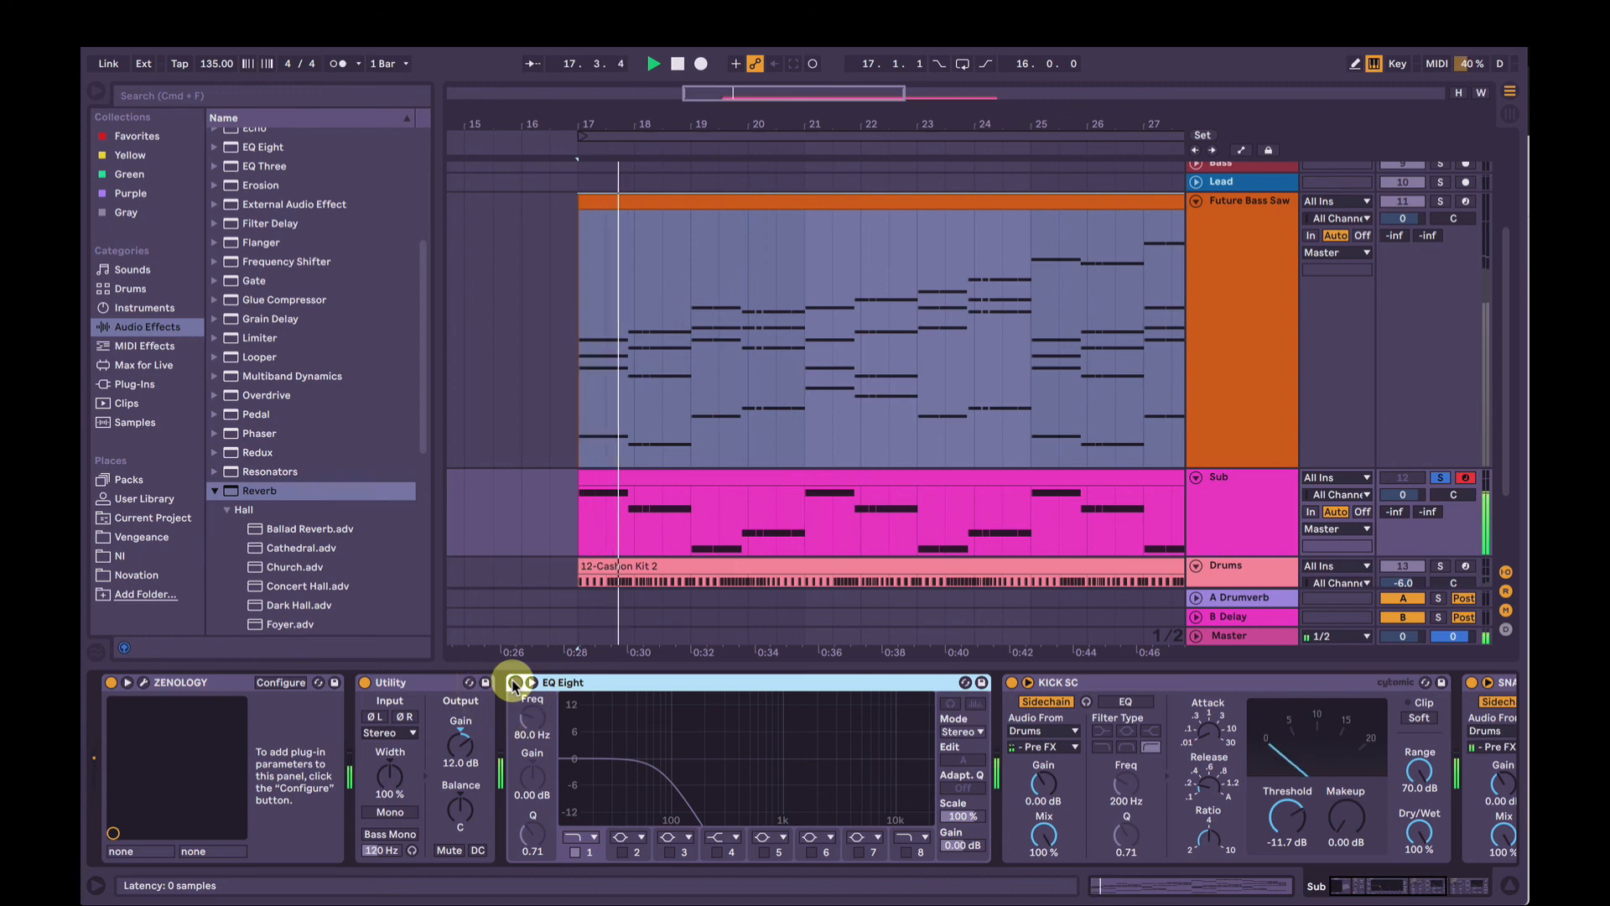
{"action": "left_click", "coordinate": [818, 385]}
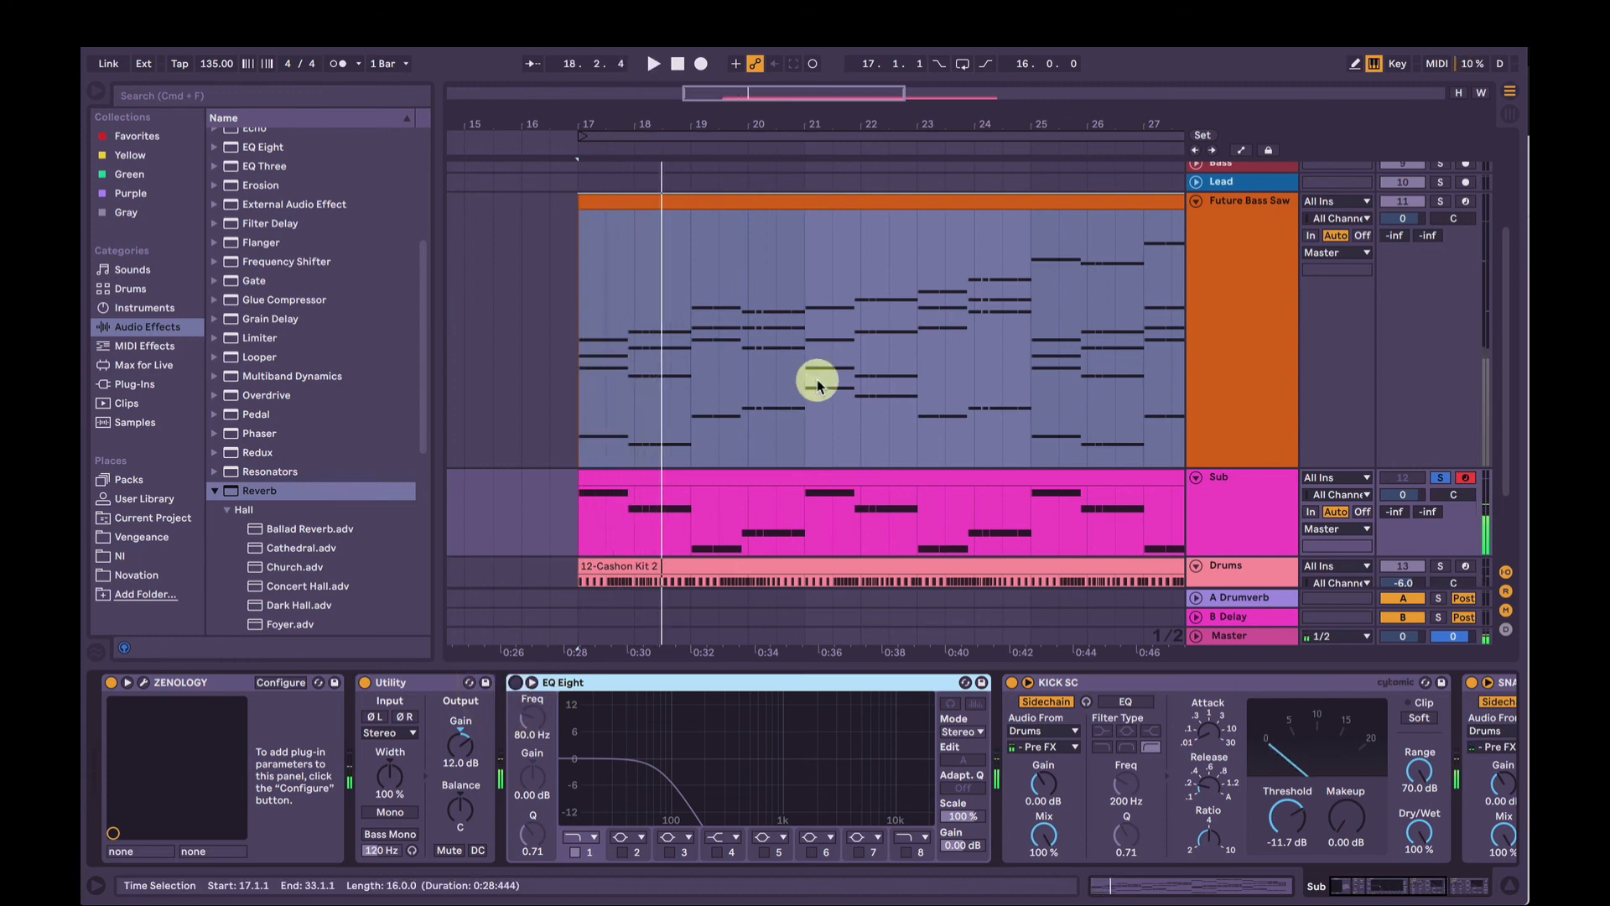
{"action": "left_click", "coordinate": [983, 203]}
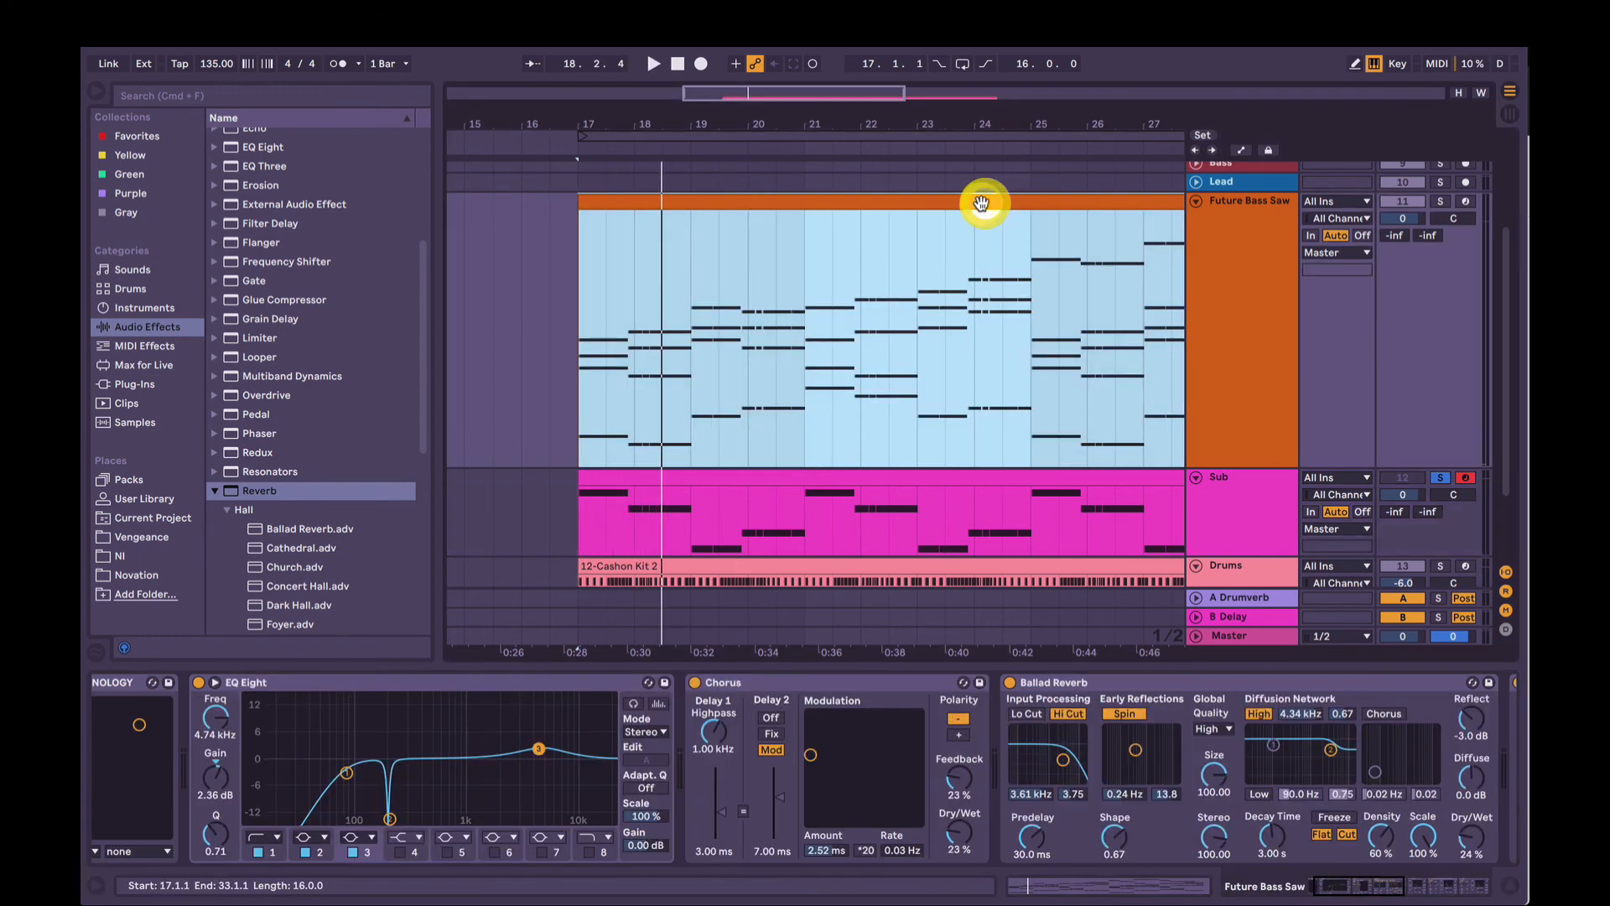
{"action": "left_click", "coordinate": [1225, 503]}
{"action": "left_click", "coordinate": [541, 684]}
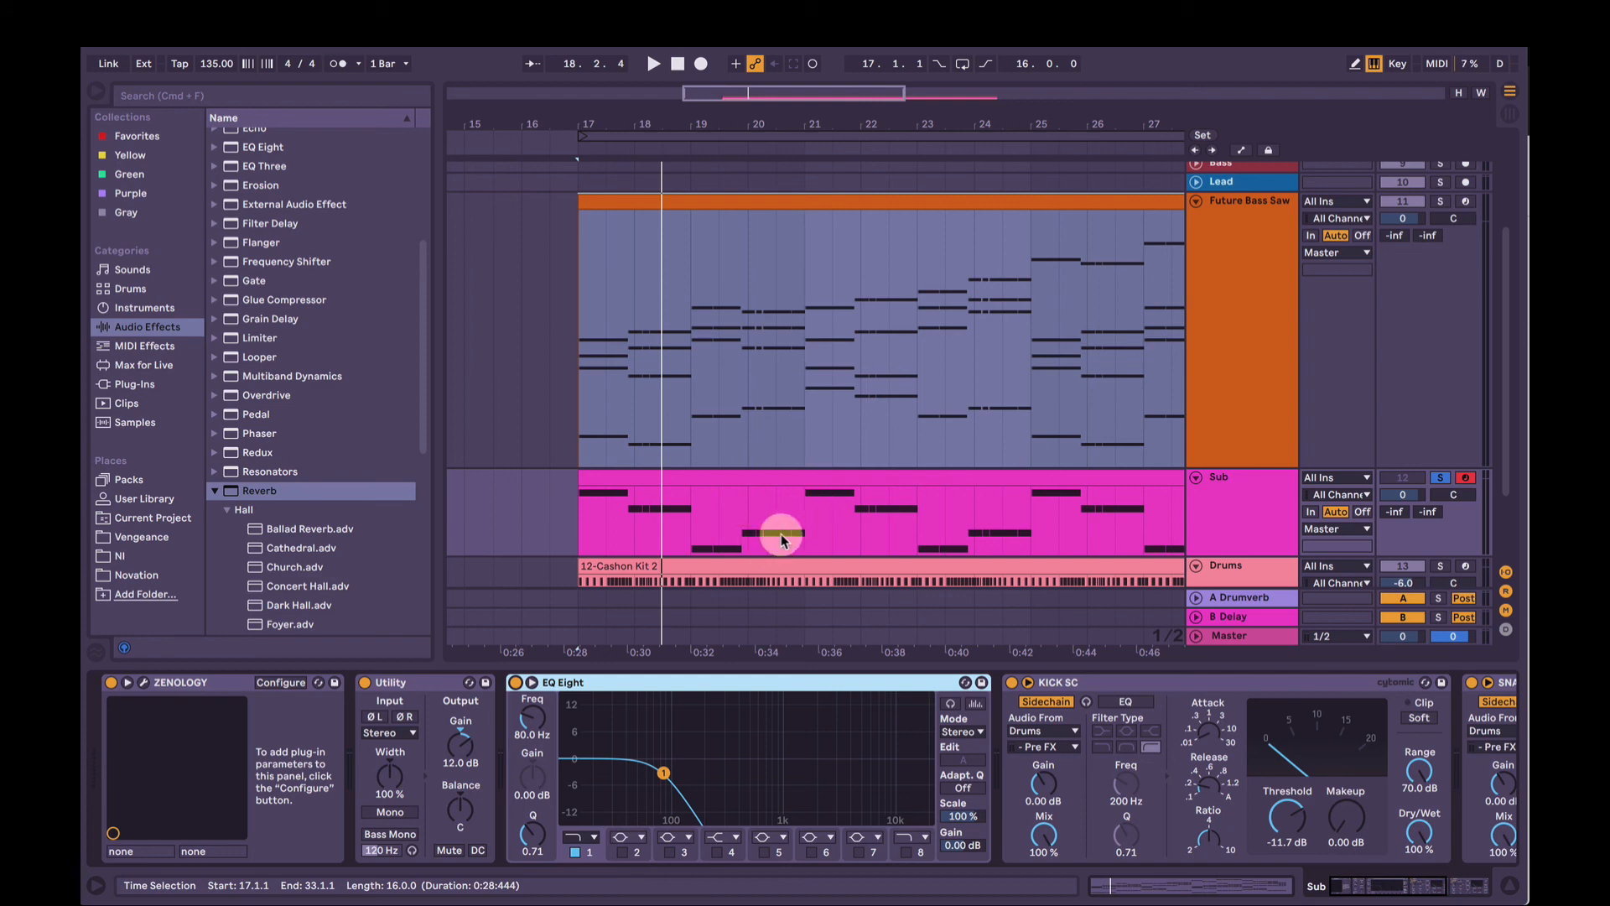
Step: Review the Sub track's KICK SC and SNARE SC sidechain compressors, and briefly reopen its ZENOLOGY oscillator settings
{"action": "scroll", "coordinate": [824, 706], "scroll_direction": "right", "scroll_amount": 3}
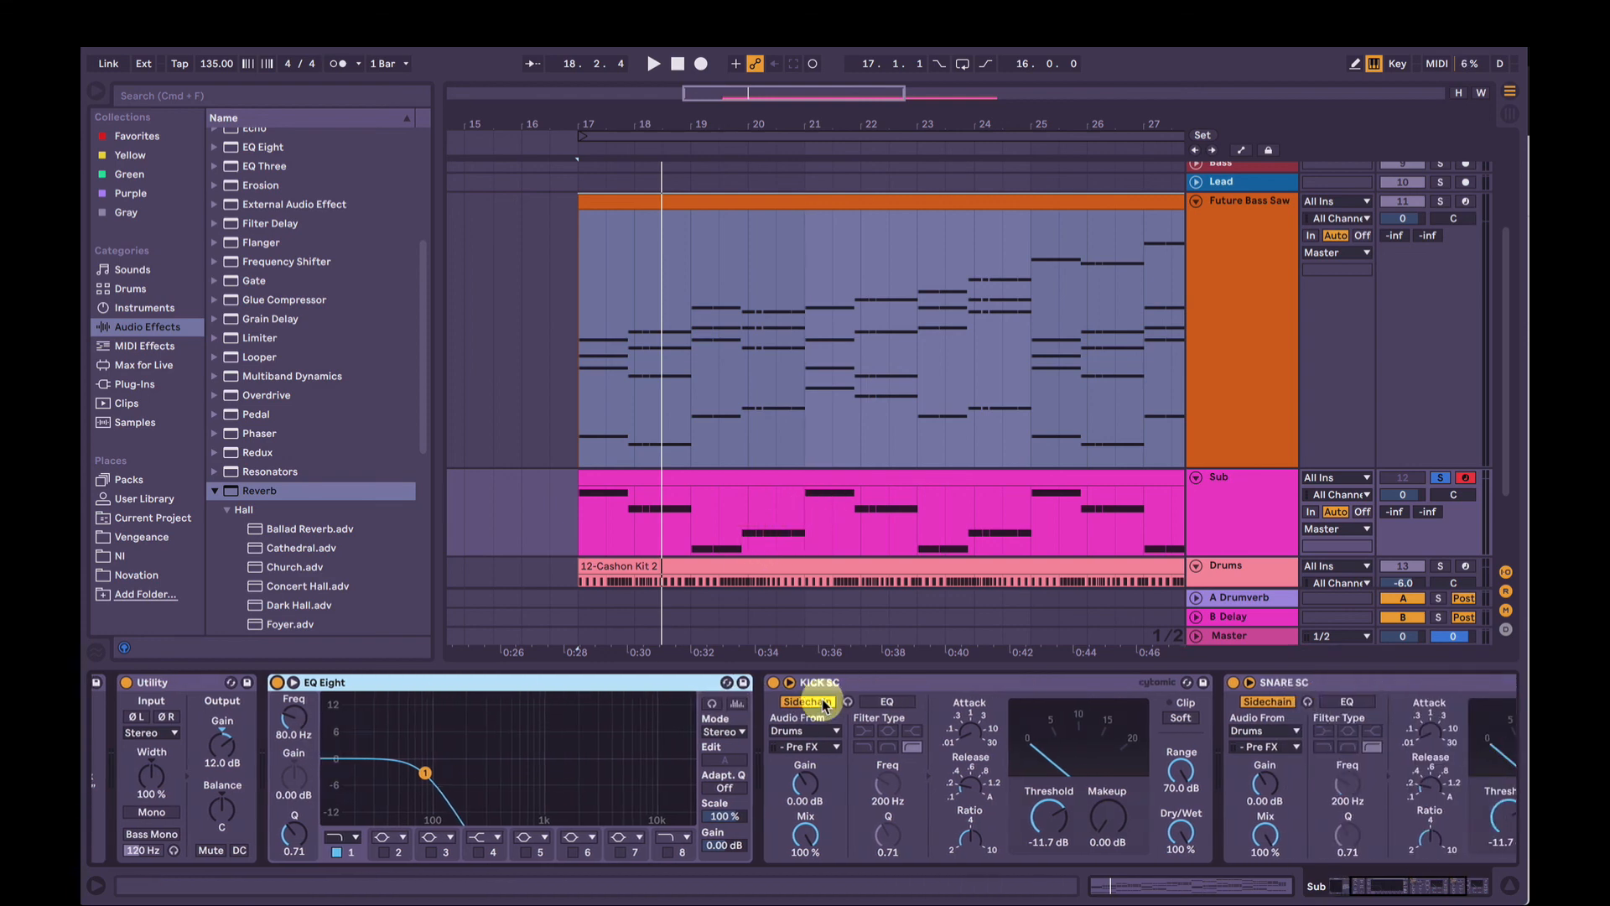
{"action": "left_click", "coordinate": [880, 680]}
{"action": "scroll", "coordinate": [988, 675], "scroll_direction": "right", "scroll_amount": 3}
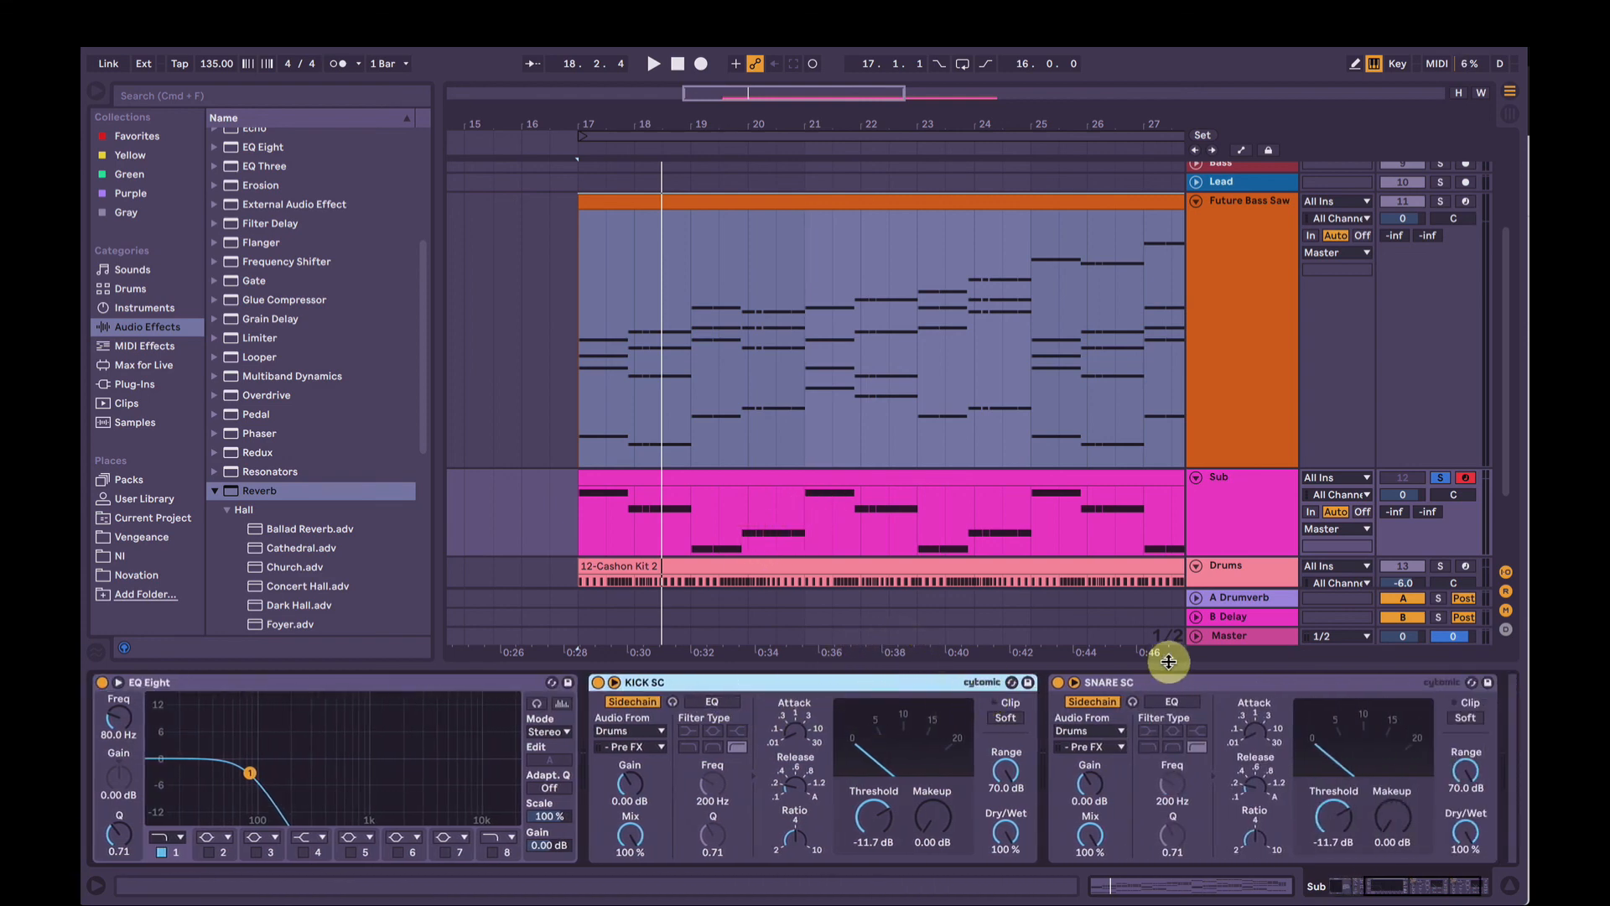
{"action": "scroll", "coordinate": [1089, 497], "scroll_direction": "left", "scroll_amount": 10}
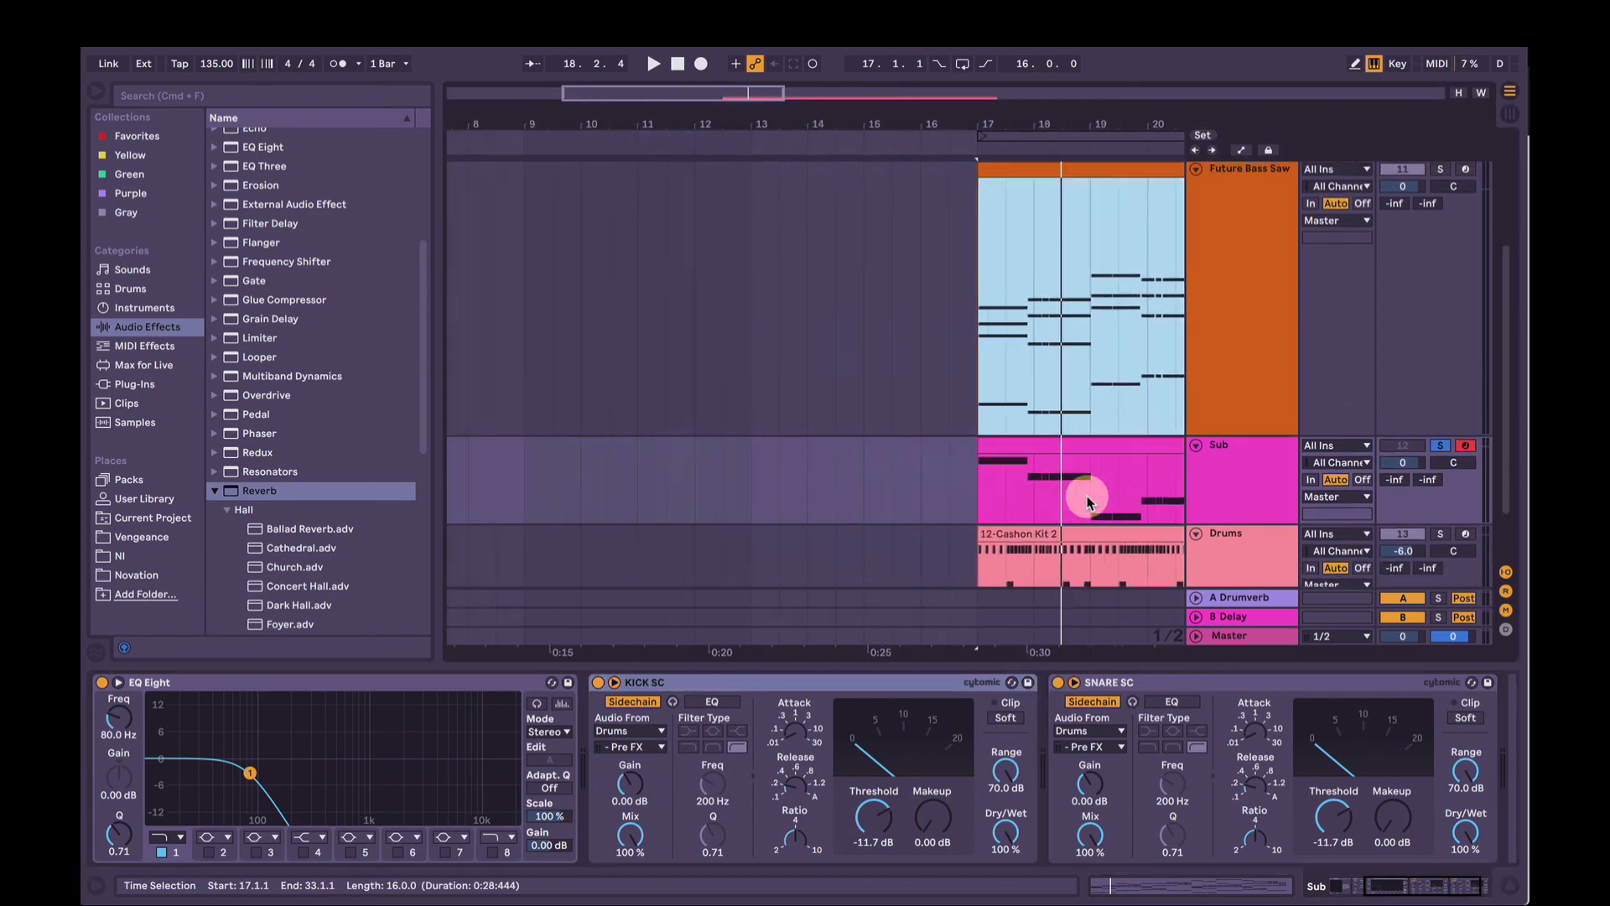
{"action": "scroll", "coordinate": [673, 717], "scroll_direction": "left", "scroll_amount": 3}
{"action": "scroll", "coordinate": [673, 718], "scroll_direction": "left", "scroll_amount": 2}
{"action": "left_click", "coordinate": [143, 682]}
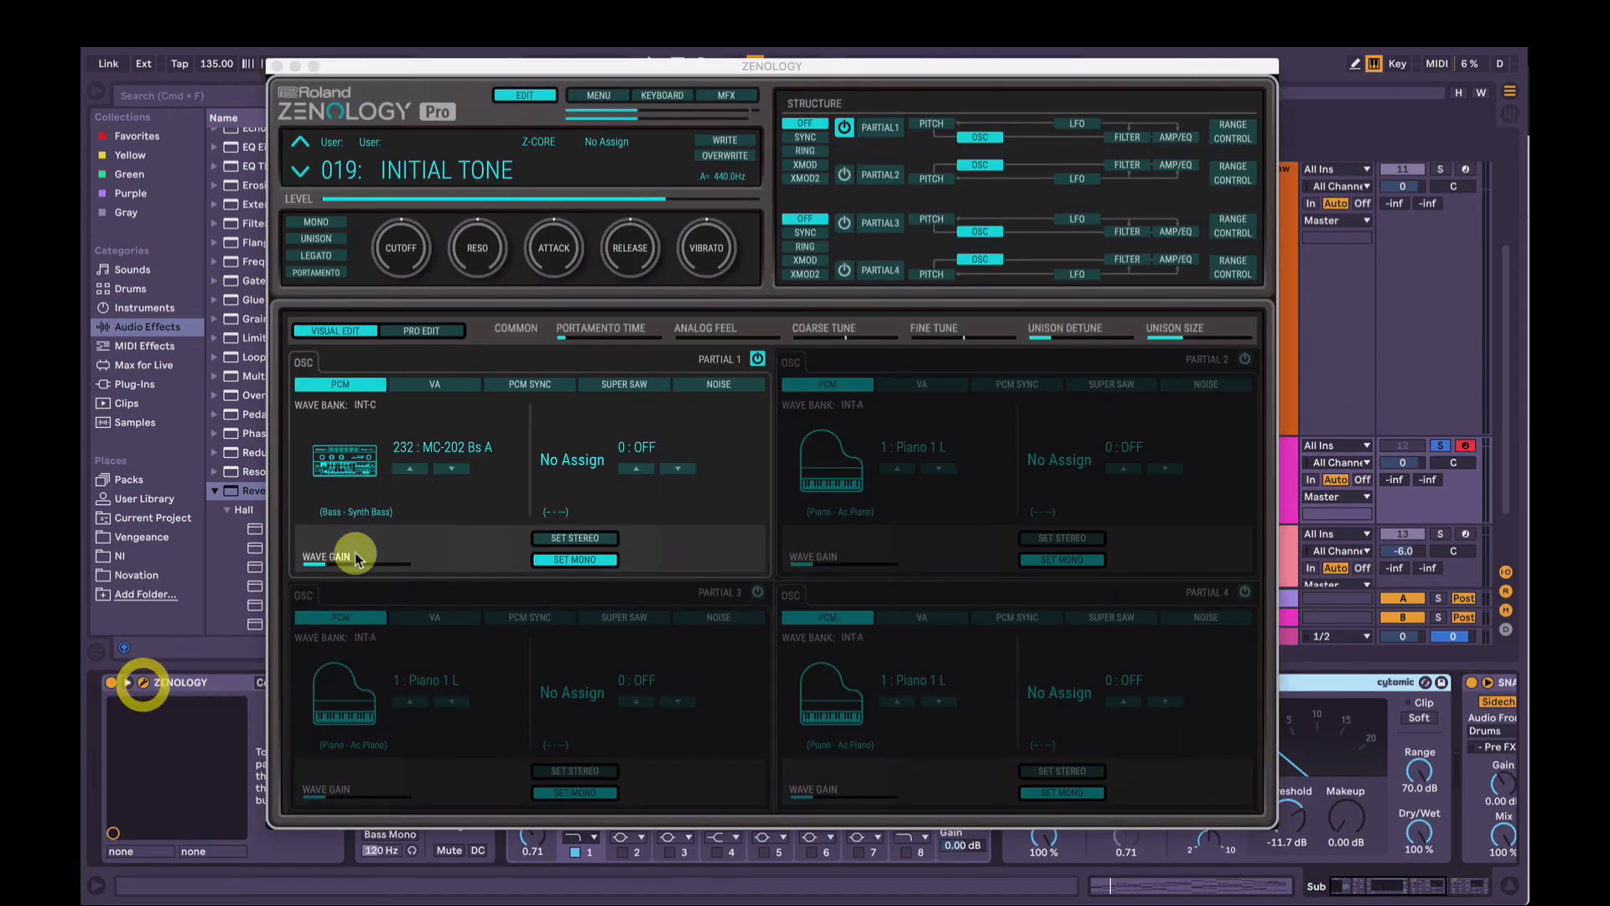
{"action": "left_click", "coordinate": [284, 63]}
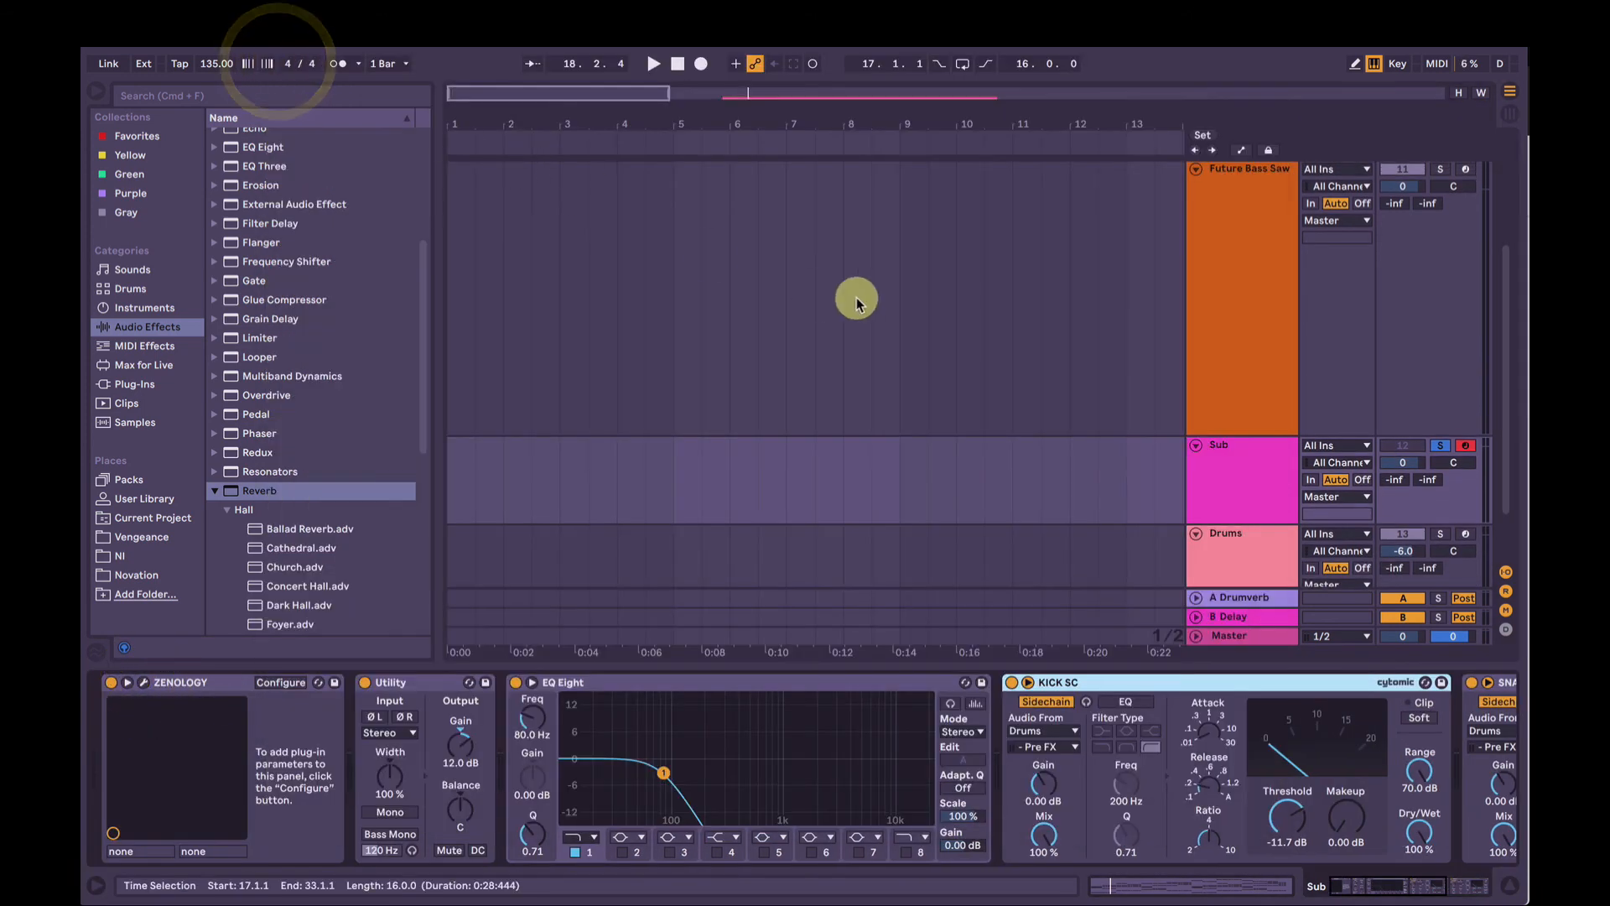
Step: Take the Sub track off solo and activate it while the full arrangement plays from bar 17
{"action": "left_click", "coordinate": [1434, 445]}
{"action": "scroll", "coordinate": [1151, 457], "scroll_direction": "right", "scroll_amount": 8}
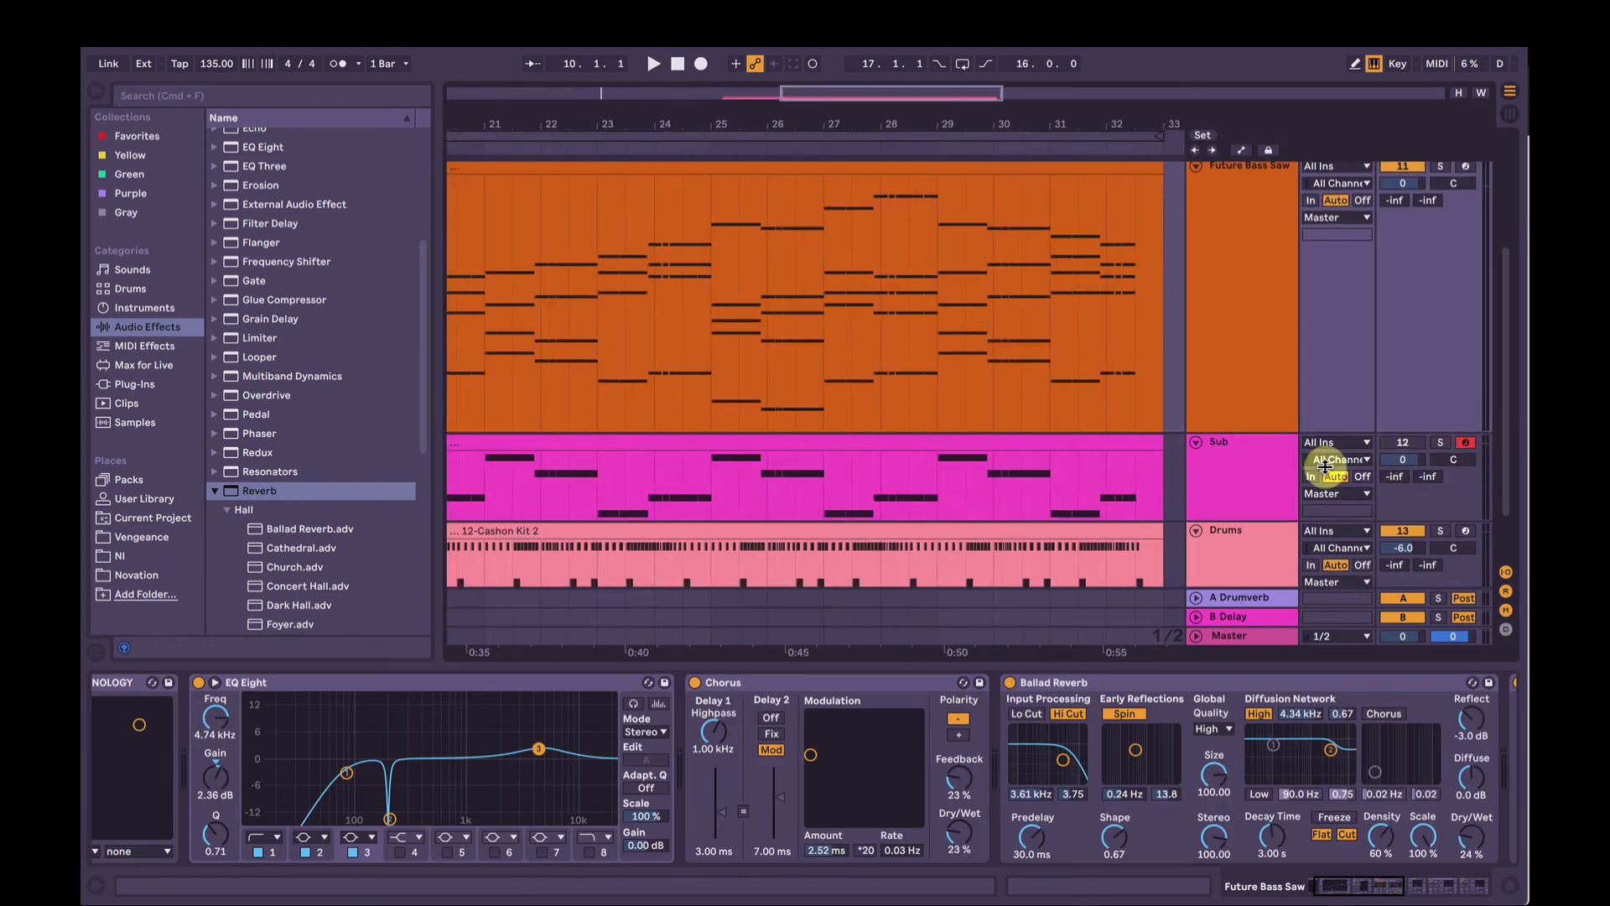
{"action": "left_click", "coordinate": [1125, 443]}
{"action": "key", "text": "space"}
{"action": "left_click_drag", "start_coordinate": [888, 123], "coordinate": [825, 126]}
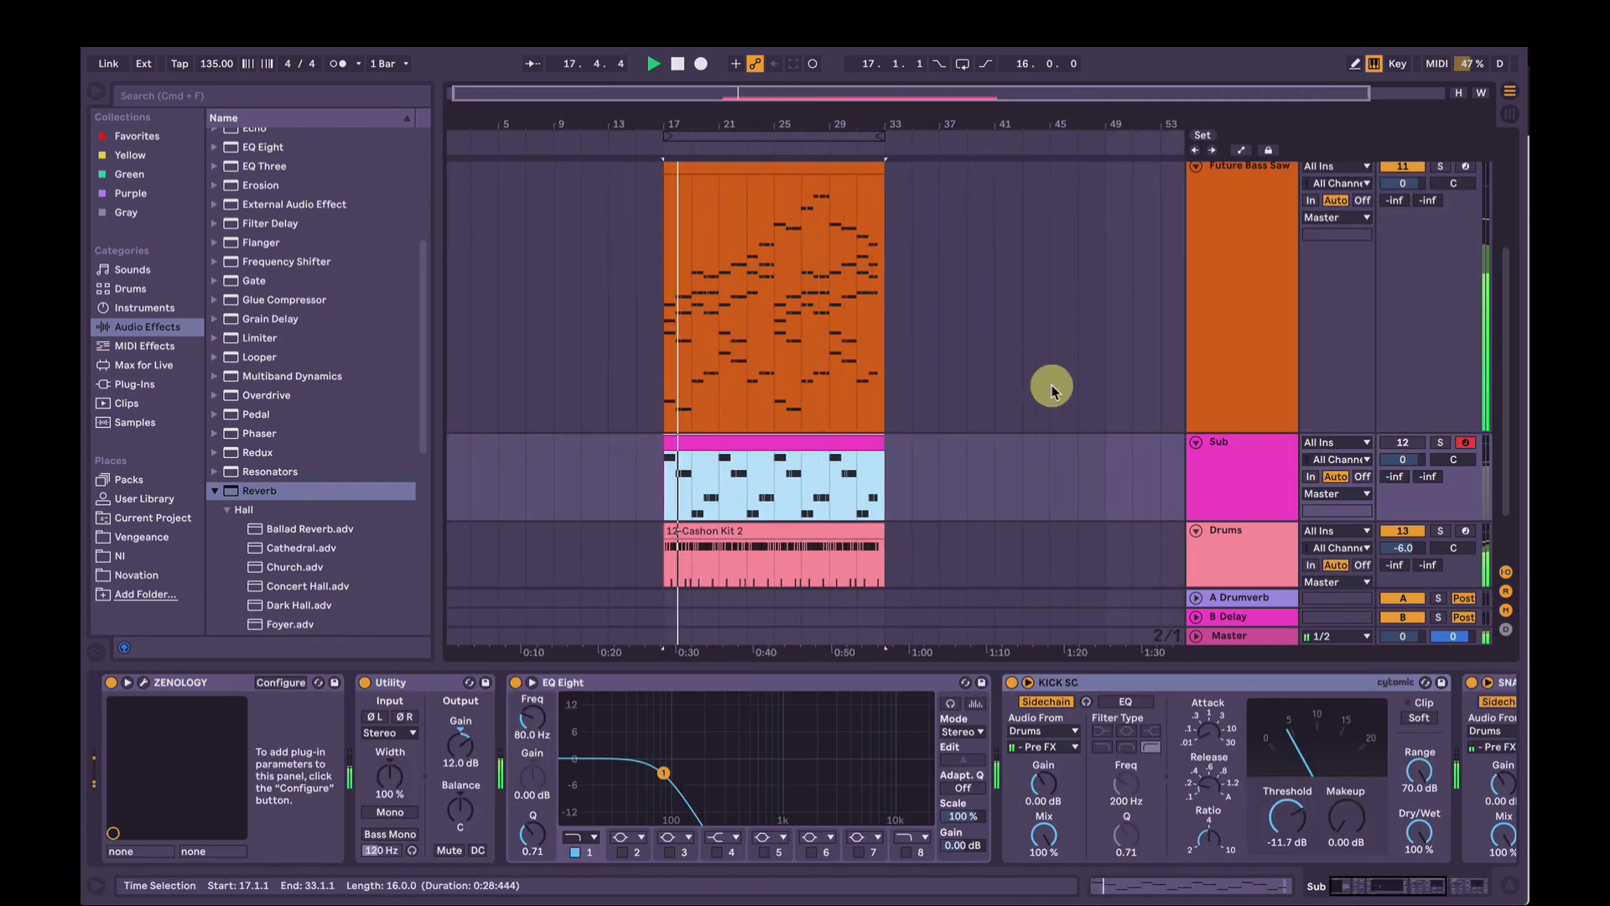
{"action": "scroll", "coordinate": [1149, 449], "scroll_direction": "up", "scroll_amount": 2}
{"action": "left_click", "coordinate": [1402, 504]}
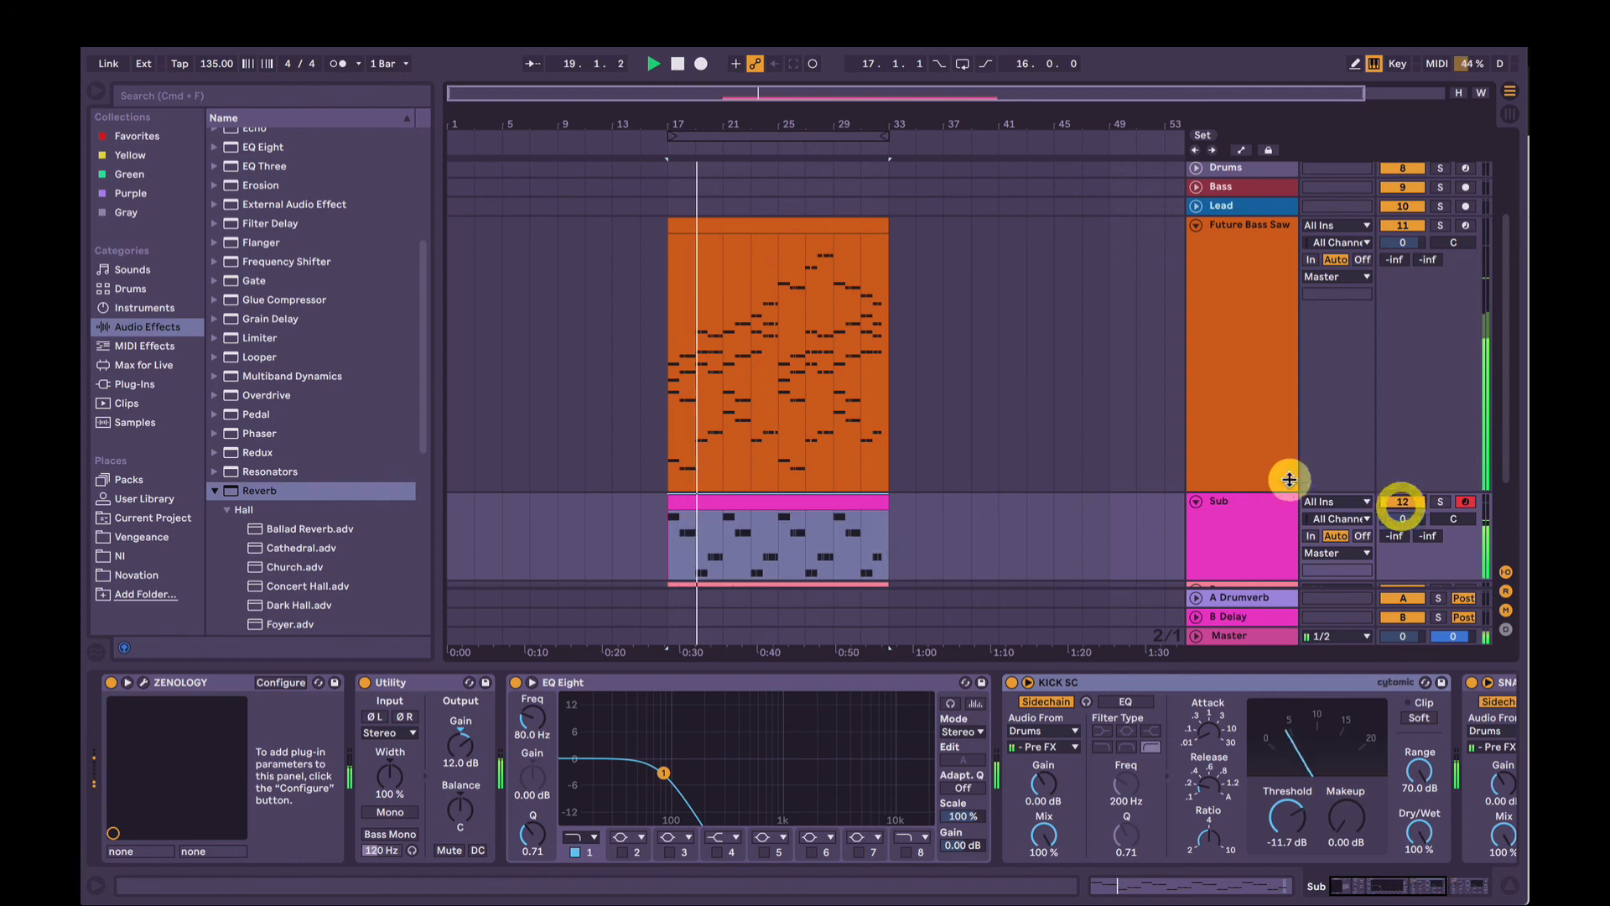
Step: Reduce the height of the Future Bass Saw track and open its ZENOLOGY synth during playback
{"action": "left_click_drag", "start_coordinate": [1255, 488], "coordinate": [1264, 307]}
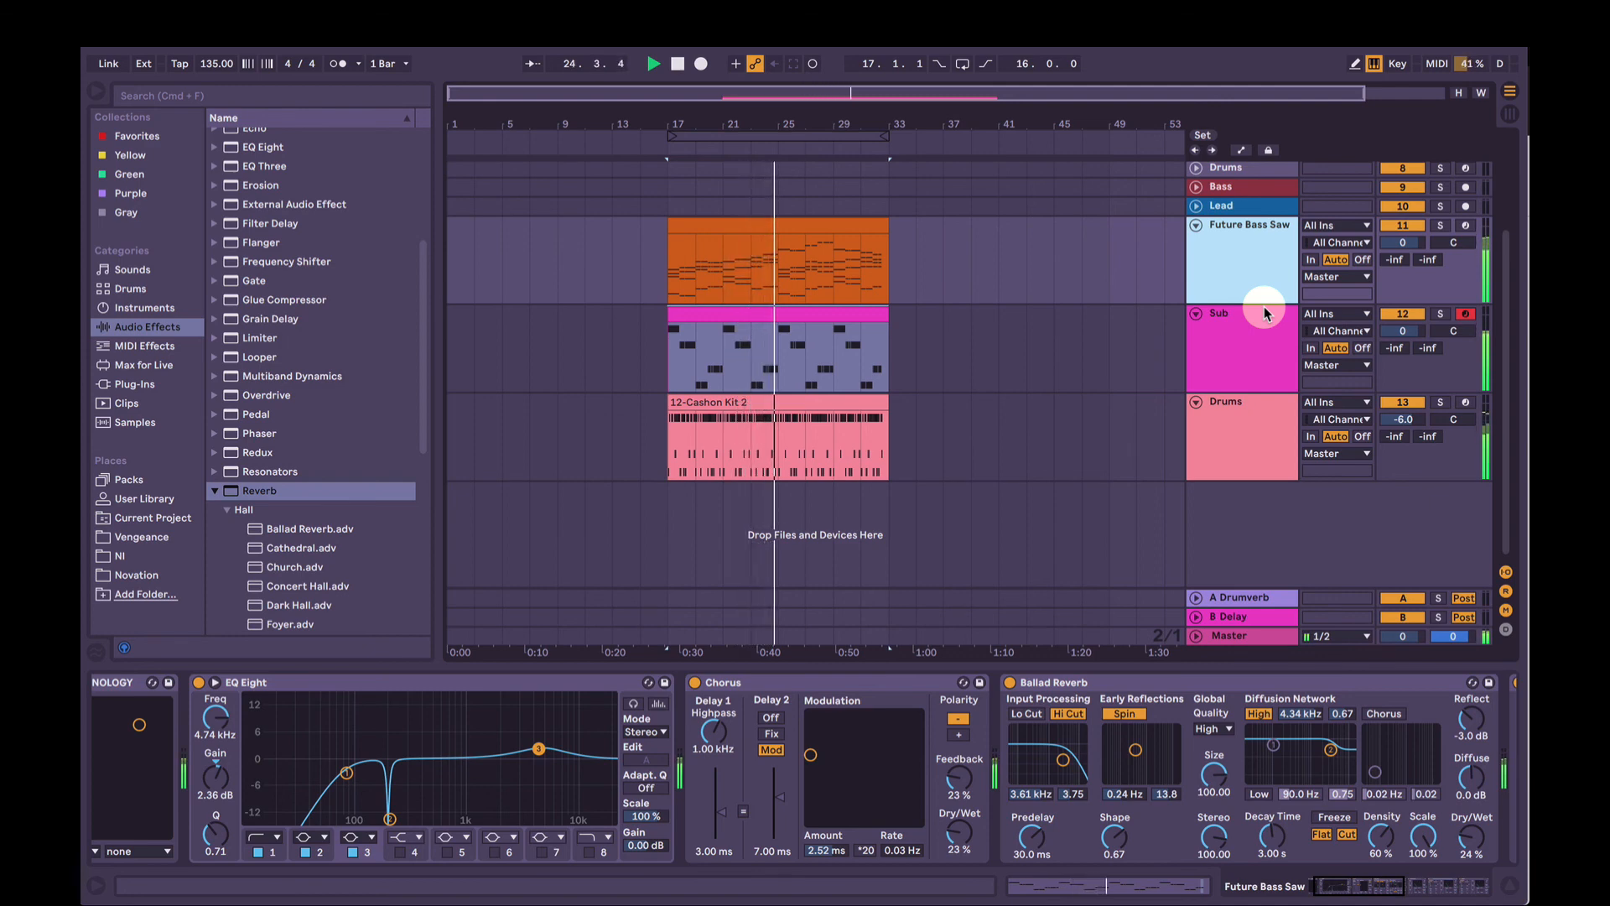
{"action": "left_click", "coordinate": [151, 745]}
{"action": "left_click", "coordinate": [139, 683]}
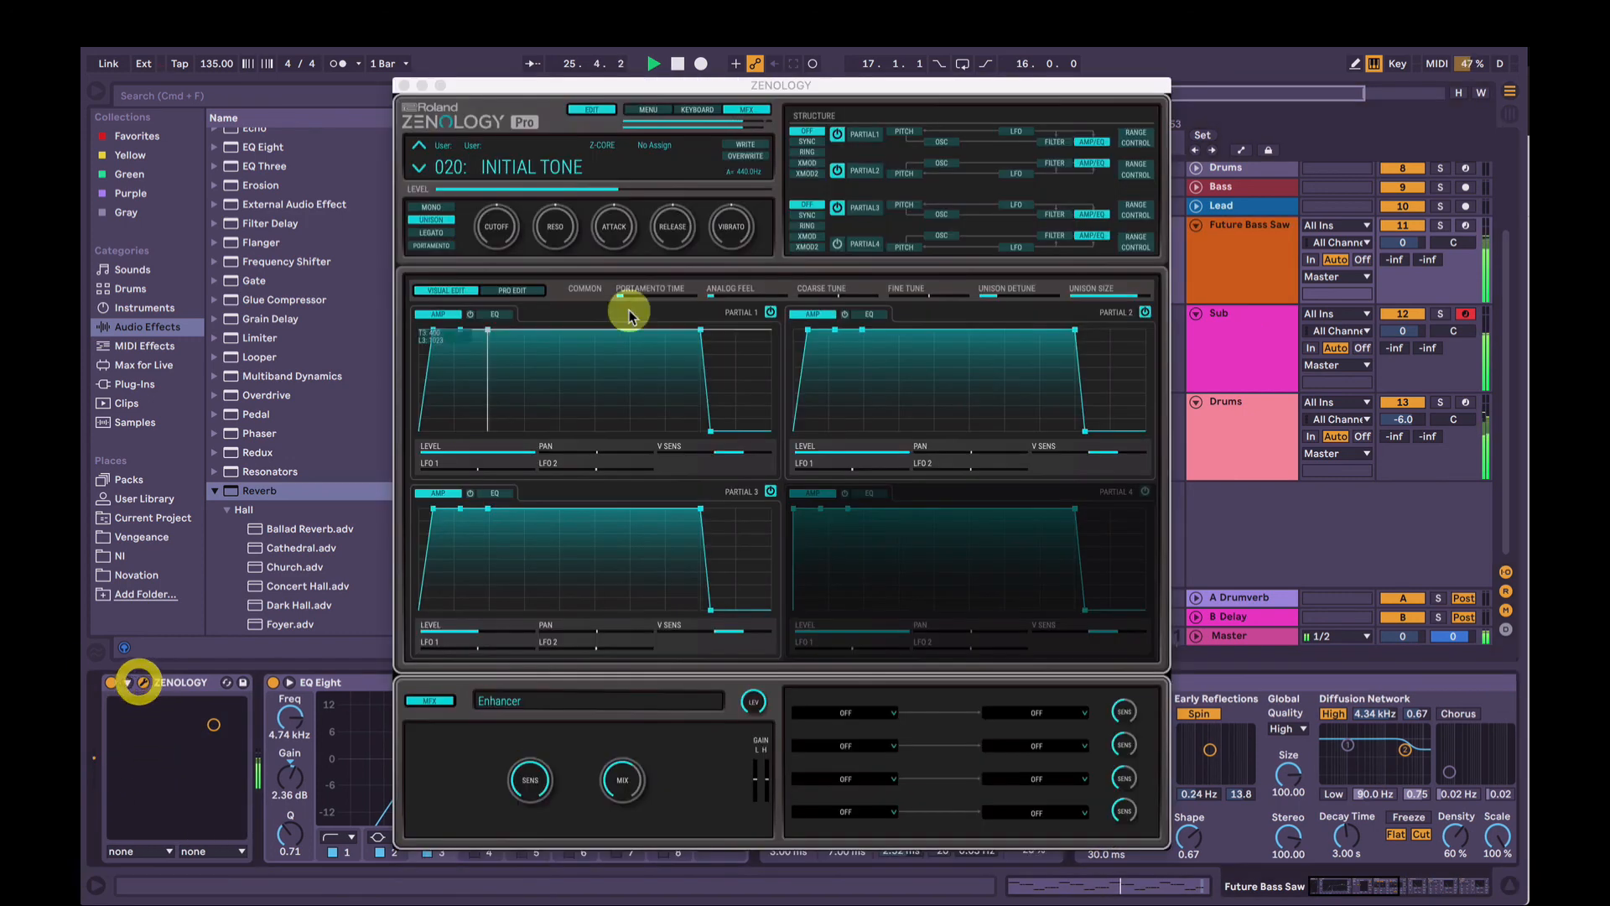
{"action": "left_click", "coordinate": [492, 230]}
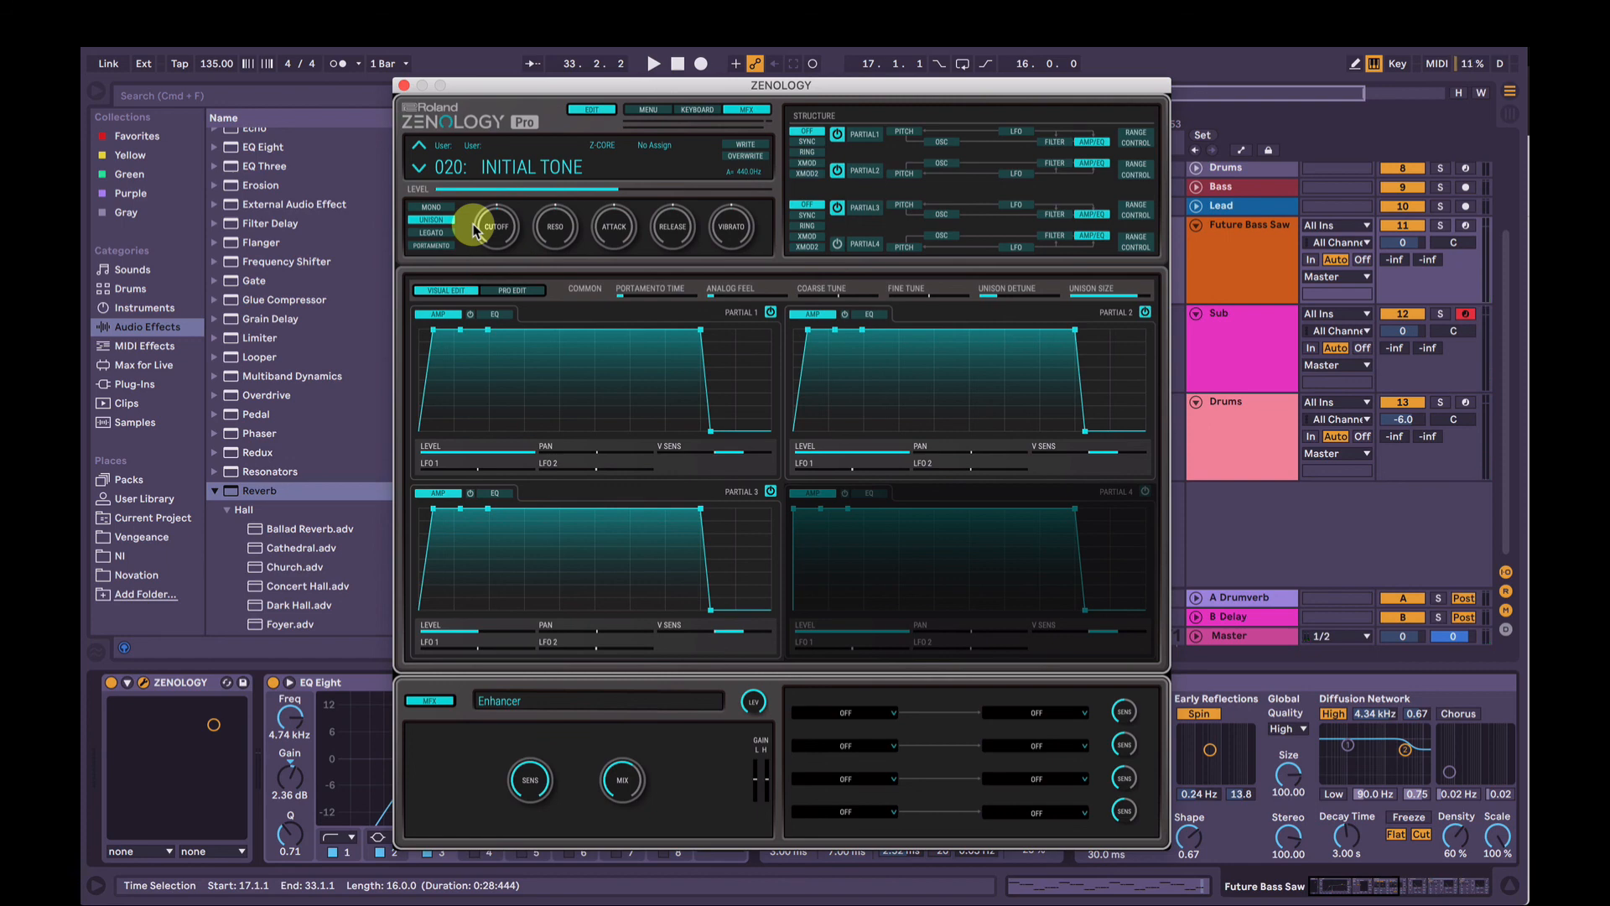
{"action": "left_click", "coordinate": [1174, 10]}
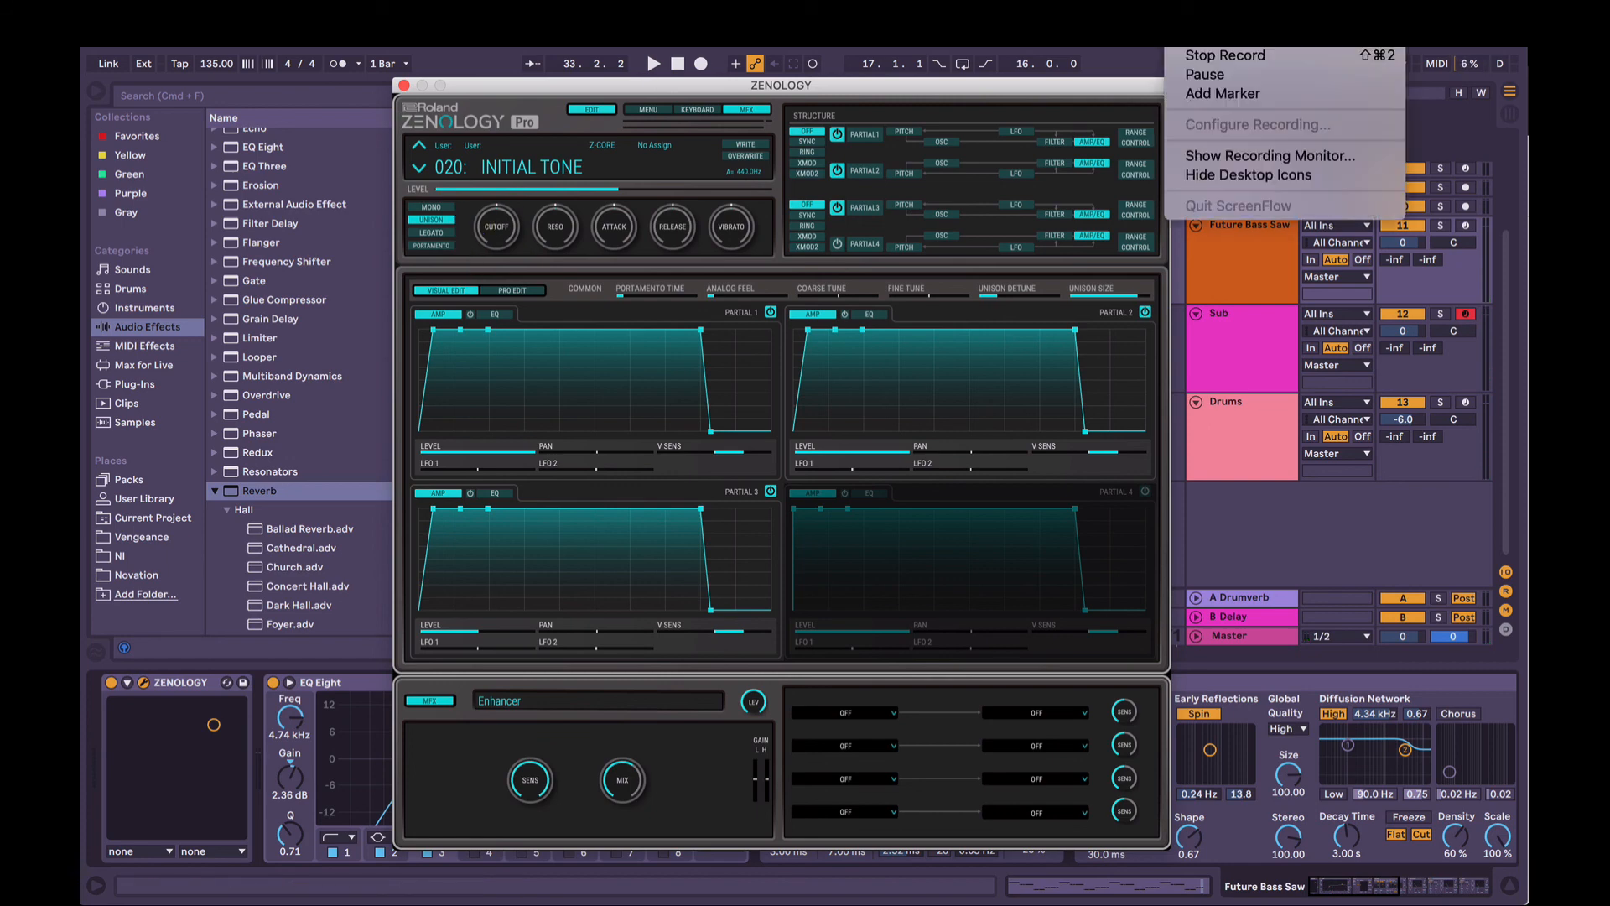